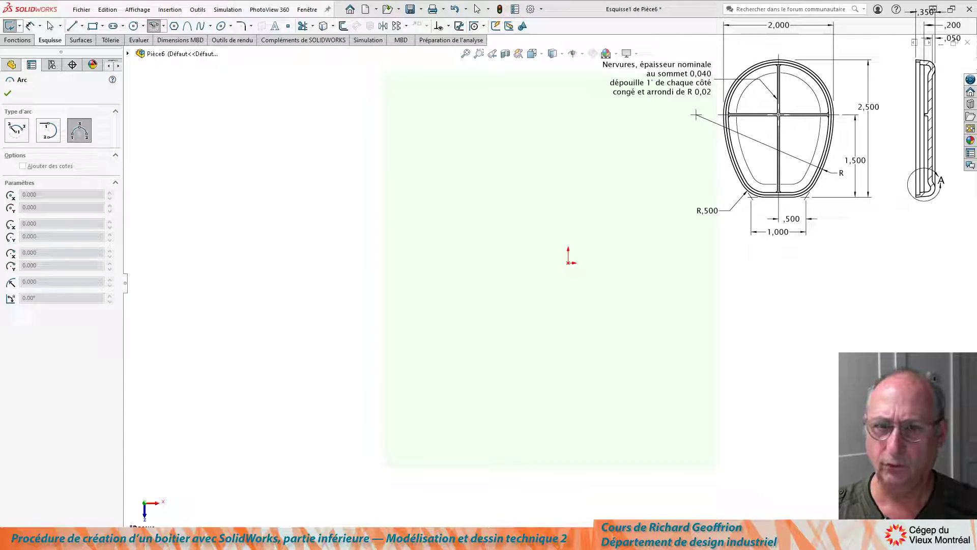
# Sketch a three-point arc around the origin, bulging upward, as the top of the housing outline.
pyautogui.moveTo(491, 256); pyautogui.dragTo(655, 257)
pyautogui.click(619, 209)
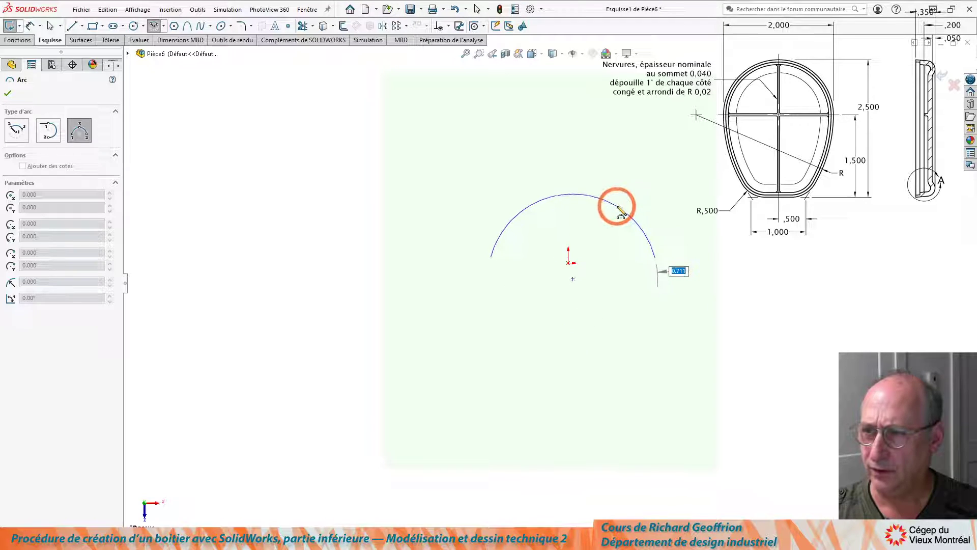
pyautogui.click(537, 367)
pyautogui.press('Escape')
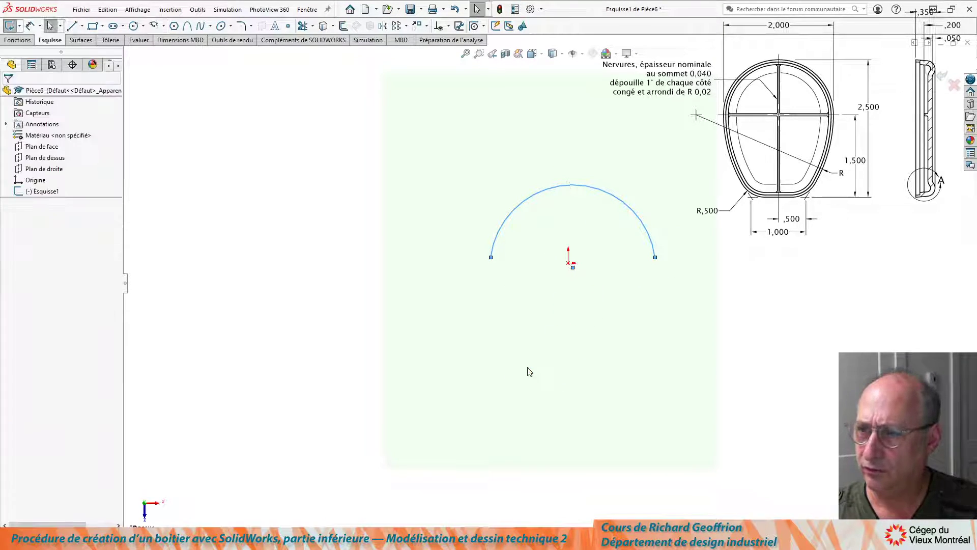
# Add a tangent arc descending from the top arc's right end and a horizontal base line running left from its lower end.
pyautogui.press('l')
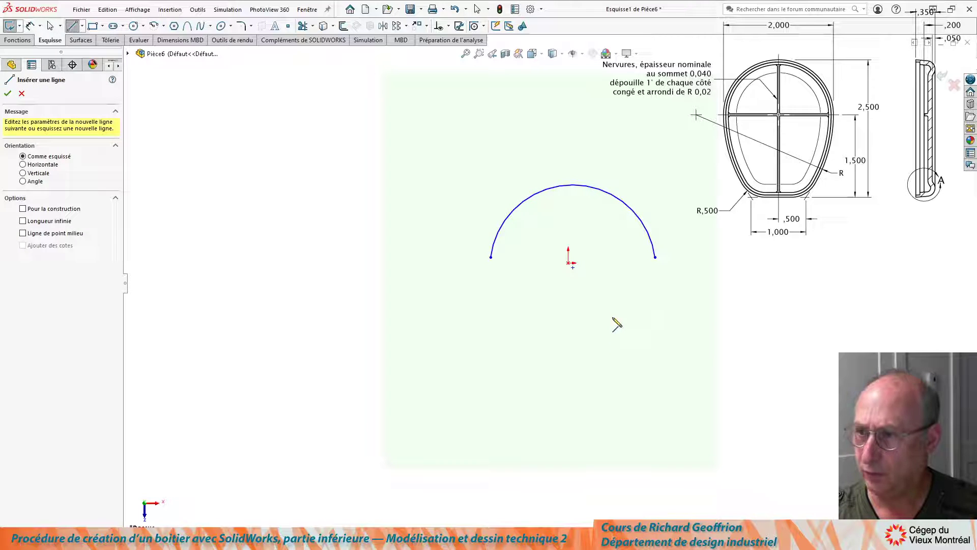
pyautogui.click(655, 257)
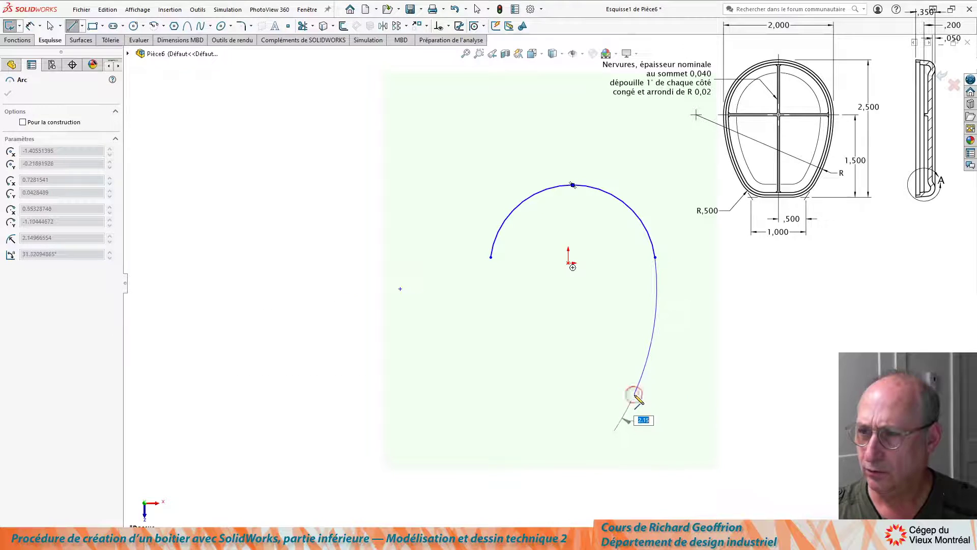
pyautogui.click(635, 395)
pyautogui.click(544, 394)
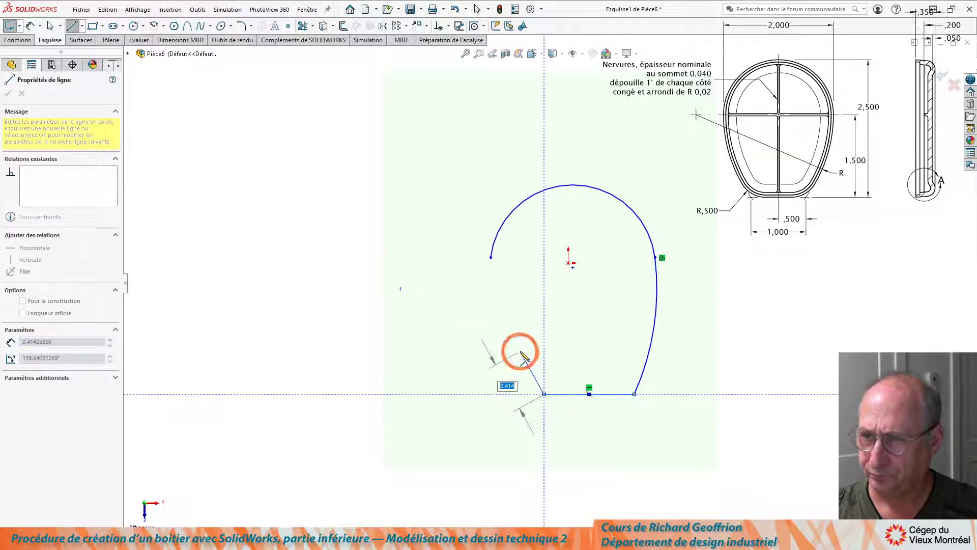
pyautogui.press('Escape')
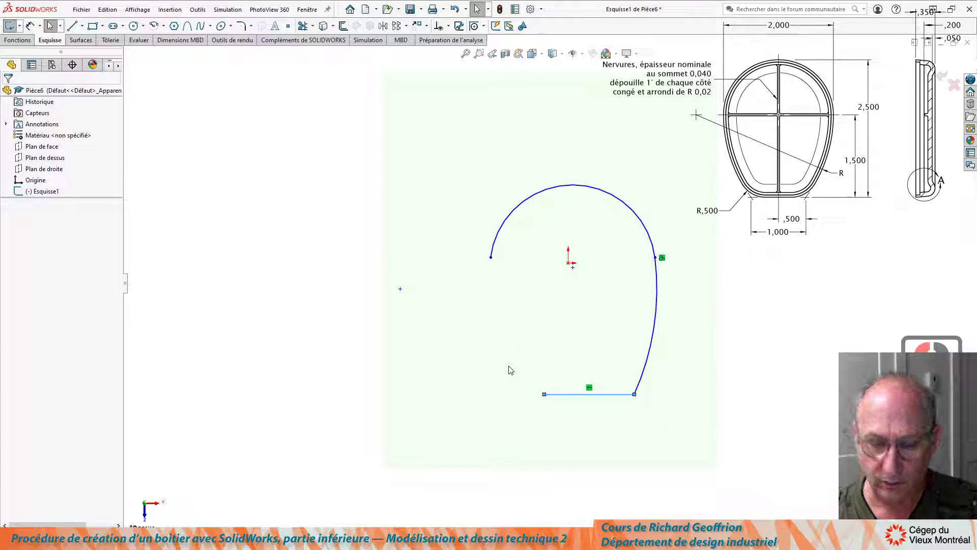
# Close the outline with a tangent arc from the top arc's left end to the base line's free end.
pyautogui.moveTo(511, 371); pyautogui.dragTo(502, 327, button='right')
pyautogui.moveTo(491, 257); pyautogui.dragTo(544, 394)
pyautogui.click(452, 443)
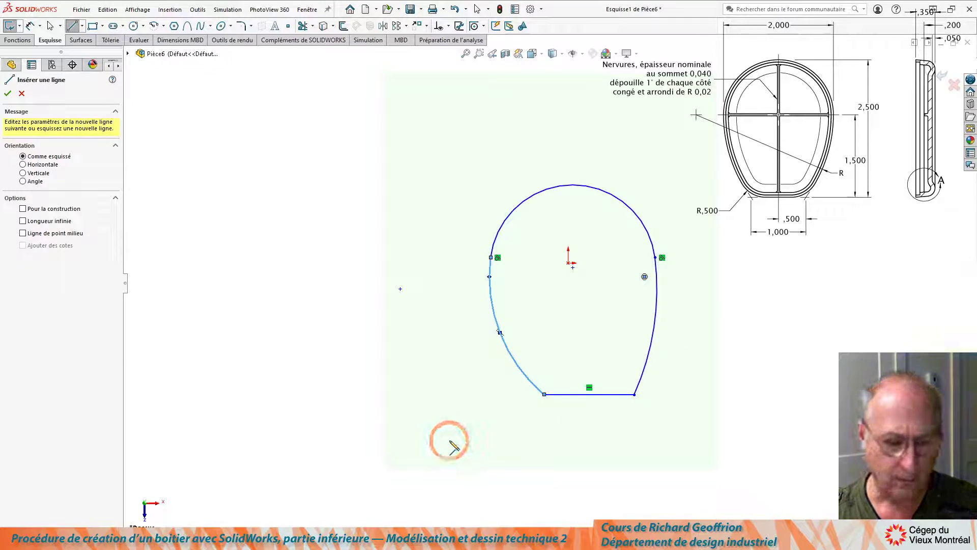
pyautogui.press('Escape')
# Make the two side arcs equal in radius and place the top arc's centre on the origin.
pyautogui.moveTo(677, 342); pyautogui.dragTo(417, 304)
pyautogui.click(12, 295)
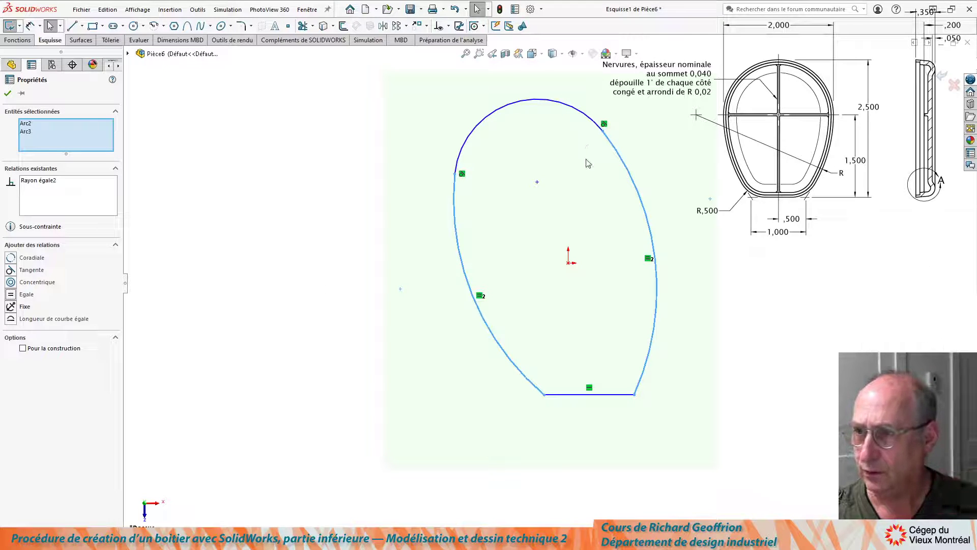
pyautogui.click(530, 190)
pyautogui.moveTo(538, 182); pyautogui.dragTo(568, 263)
pyautogui.press('Escape')
# Align both endpoints of the top arc horizontally with the origin.
pyautogui.click(634, 210)
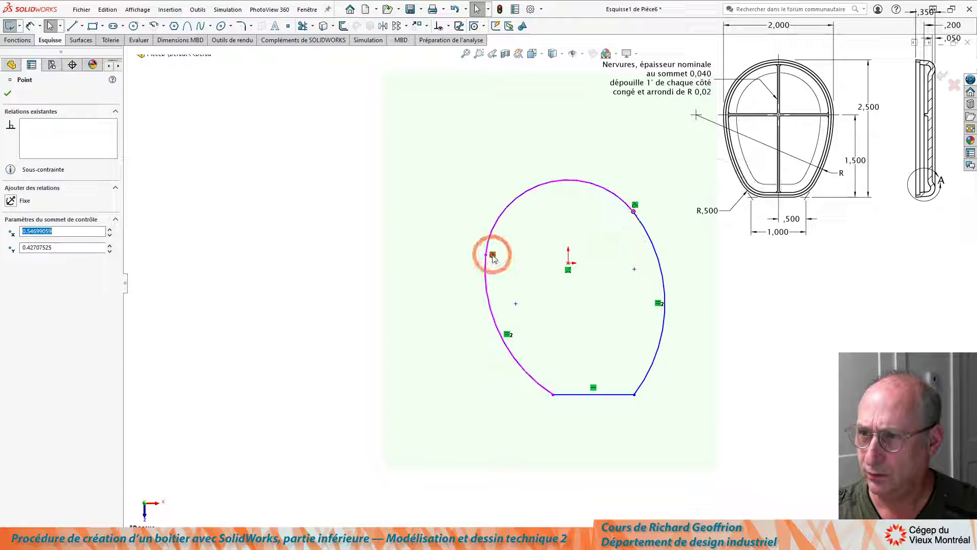
pyautogui.keyDown('ctrl'); pyautogui.click(486, 255); pyautogui.keyUp('ctrl')
pyautogui.keyDown('ctrl'); pyautogui.click(568, 263); pyautogui.keyUp('ctrl')
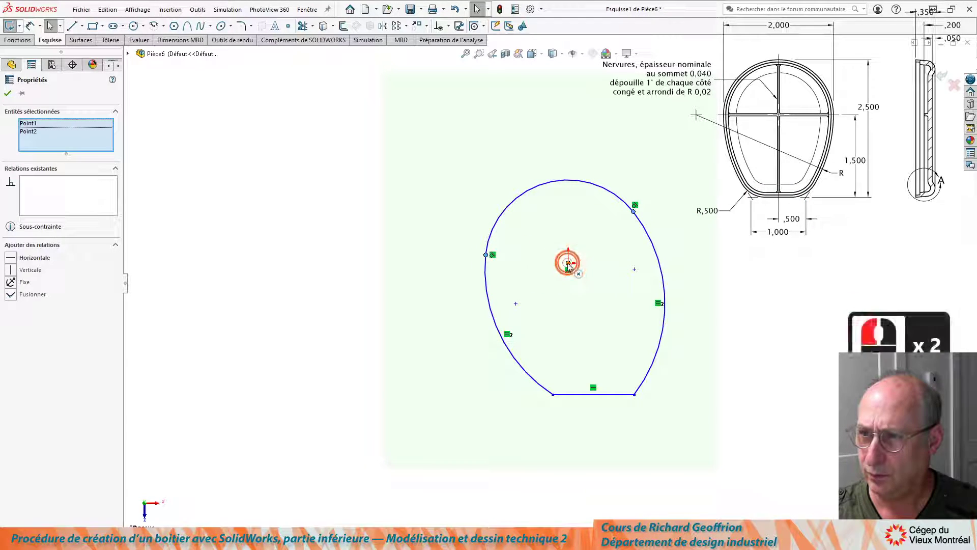
pyautogui.click(11, 259)
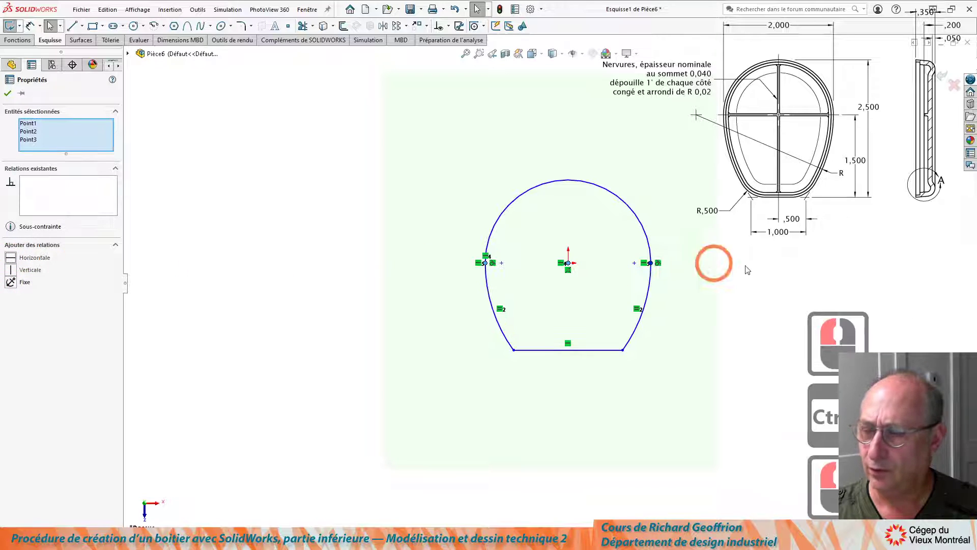
pyautogui.click(846, 248)
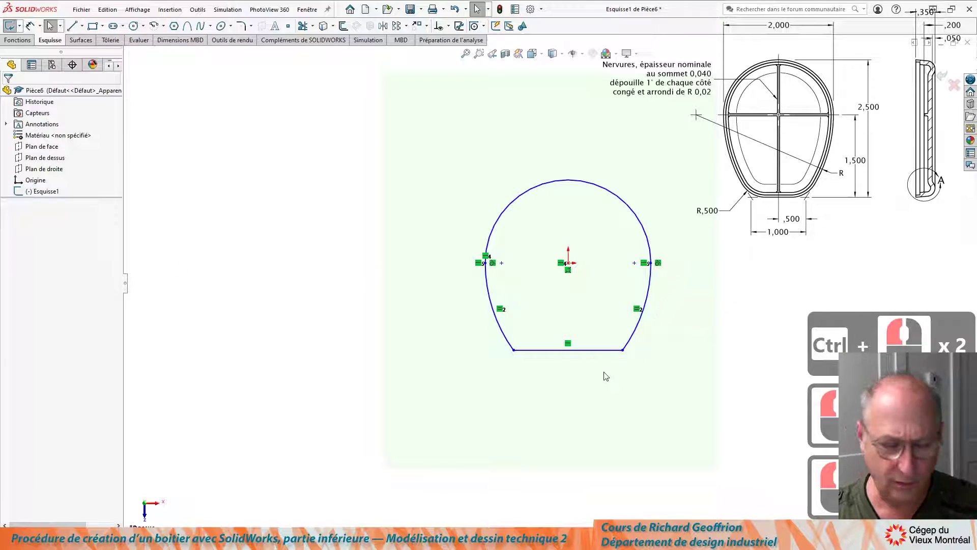
# Dimension the base line's length to 1.000 in.
pyautogui.press('d')
pyautogui.click(593, 351)
pyautogui.click(579, 431)
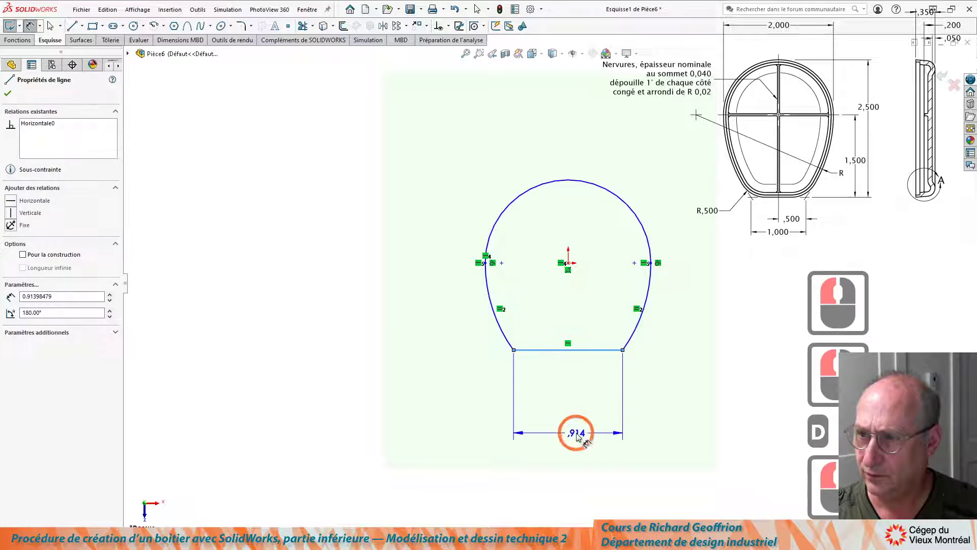
pyautogui.write('1.000po')
pyautogui.press('Return')
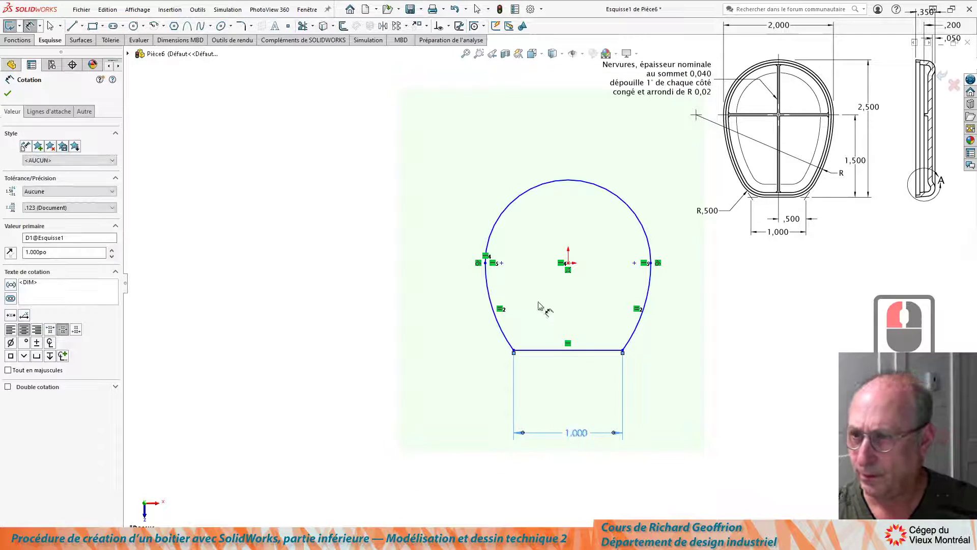
# Dimension the outline's width between the two top arc endpoints to 2.000 in.
pyautogui.click(485, 263)
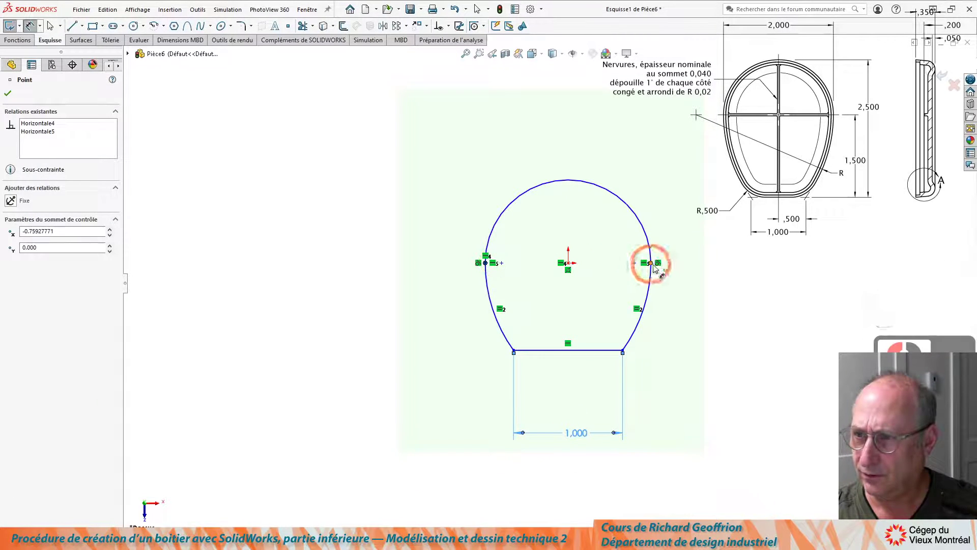
pyautogui.click(652, 262)
pyautogui.click(565, 142)
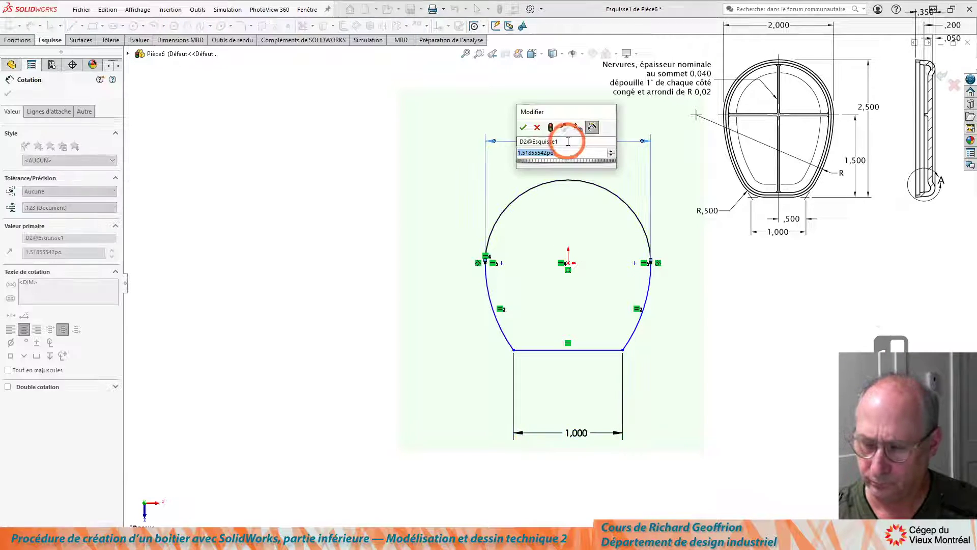
pyautogui.press('Return')
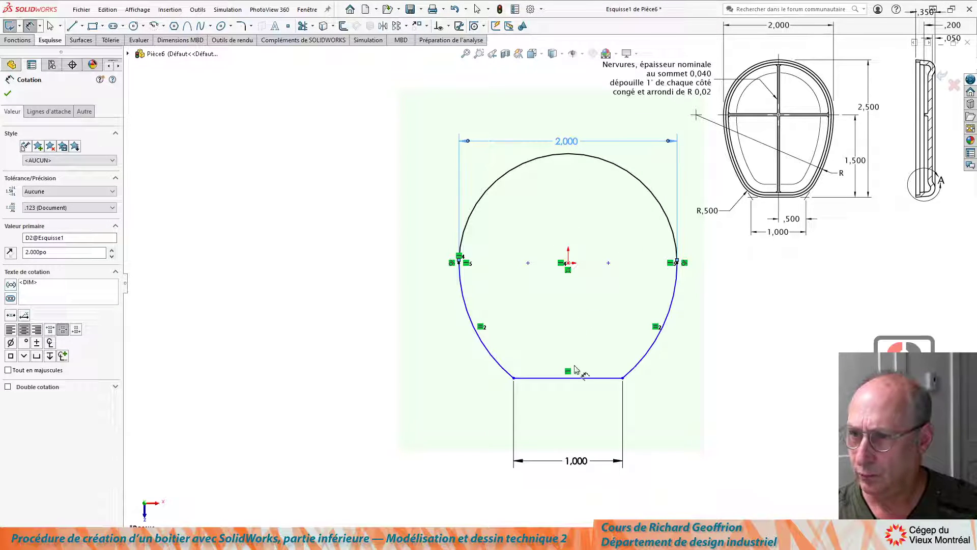
# Dimension the overall height from the base line to the top arc's crest to 2.5 in.
pyautogui.click(586, 379)
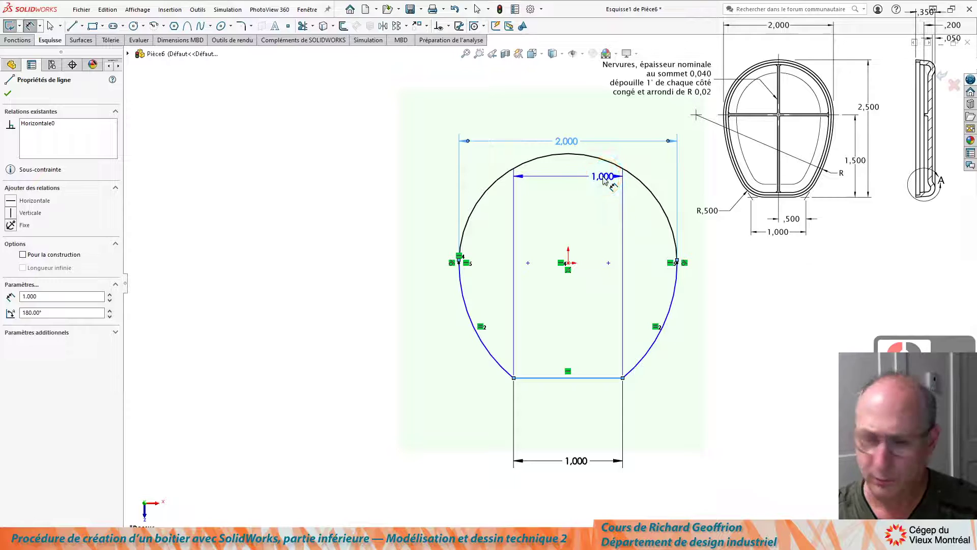
pyautogui.keyDown('shift'); pyautogui.click(593, 155); pyautogui.keyUp('shift')
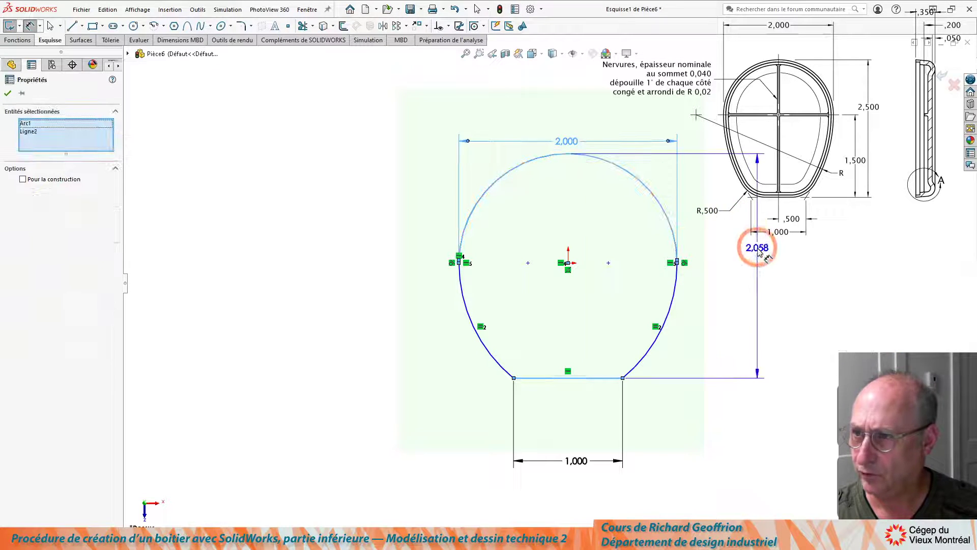
pyautogui.click(757, 248)
pyautogui.write('2.5')
pyautogui.press('Return')
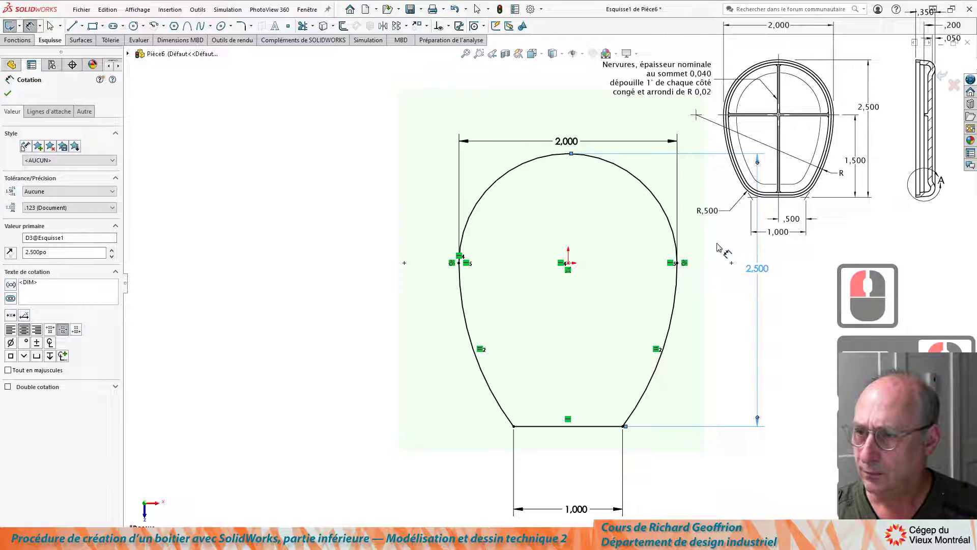
# Round both lower corners of the outline with 0.5 in sketch fillets, accepting removal of the conflicting relations.
pyautogui.click(241, 26)
pyautogui.write('.5')
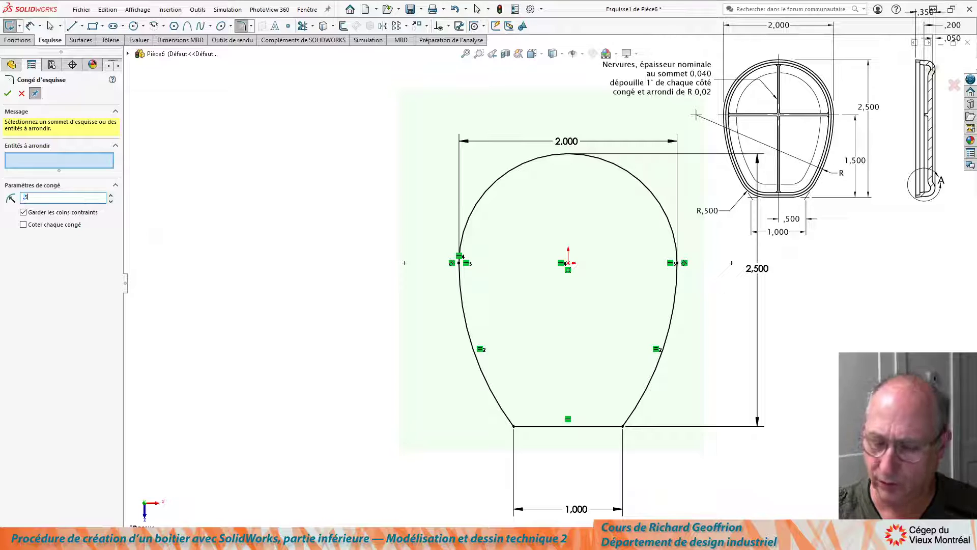
pyautogui.click(622, 428)
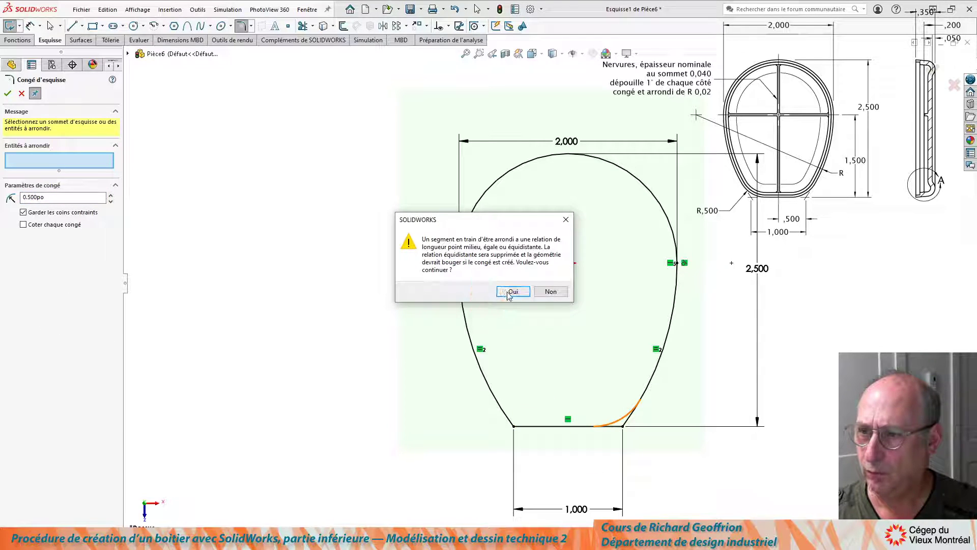
pyautogui.click(513, 292)
pyautogui.click(514, 427)
pyautogui.click(507, 291)
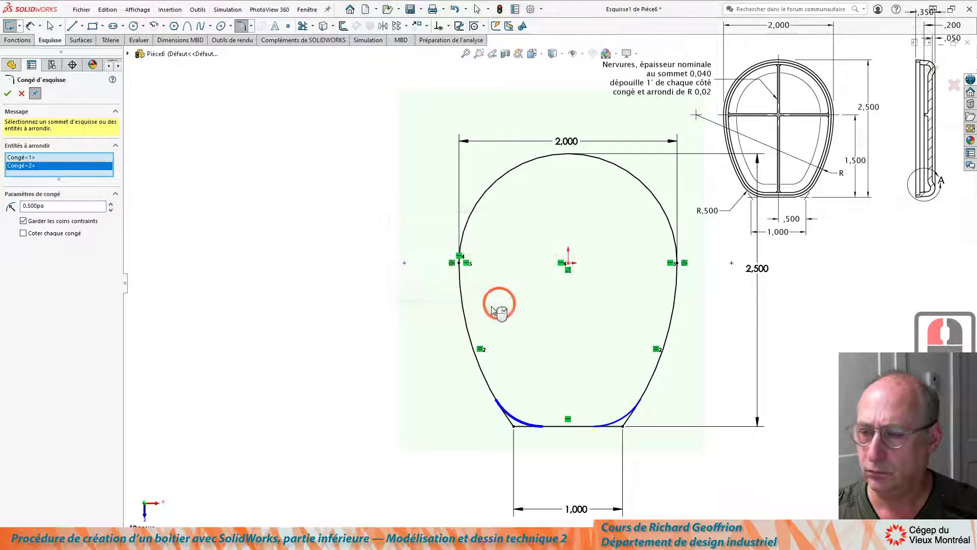
pyautogui.click(7, 93)
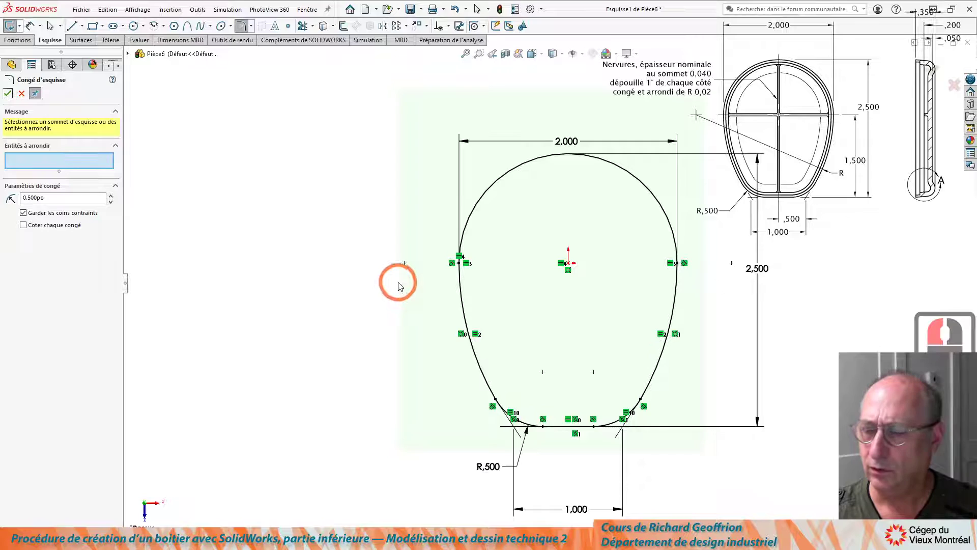
pyautogui.click(10, 94)
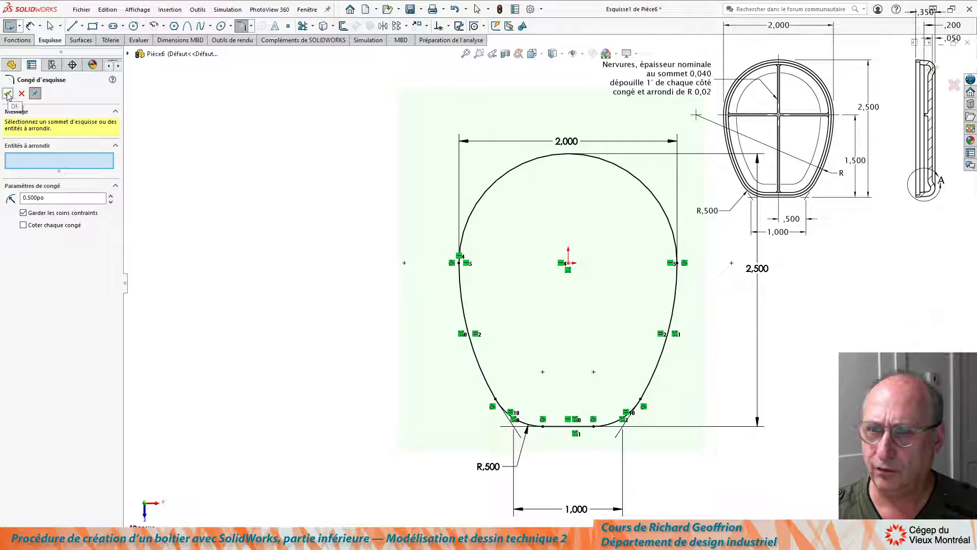
pyautogui.click(340, 262)
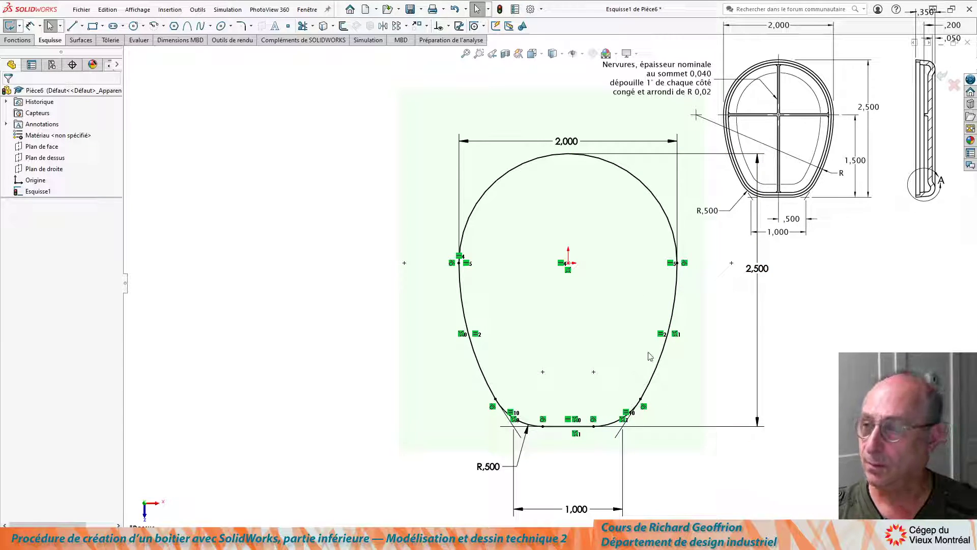
# Extrude the closed outline upward 0.35 in as a blind boss with a 5° inward draft.
pyautogui.moveTo(582, 329)
pyautogui.mouseDown(button='middle')
pyautogui.moveTo(526, 158)
pyautogui.moveTo(468, 211)
pyautogui.moveTo(509, 203)
pyautogui.moveTo(492, 216)
pyautogui.moveTo(496, 229)
pyautogui.moveTo(509, 207)
pyautogui.mouseUp(button='middle')
pyautogui.scroll(2, 515, 217)
pyautogui.scroll(-2, 515, 216)
pyautogui.moveTo(614, 268); pyautogui.dragTo(601, 273, button='middle')
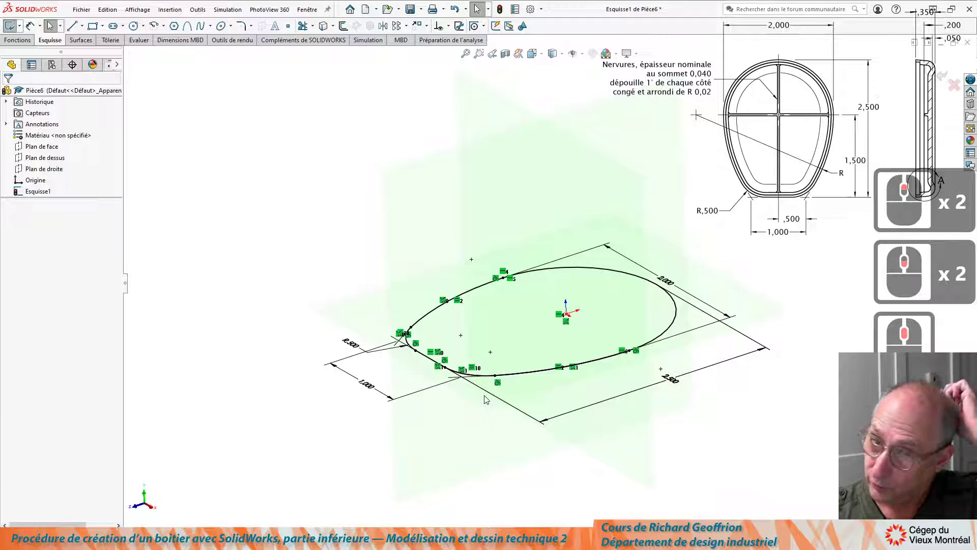
pyautogui.press('e')
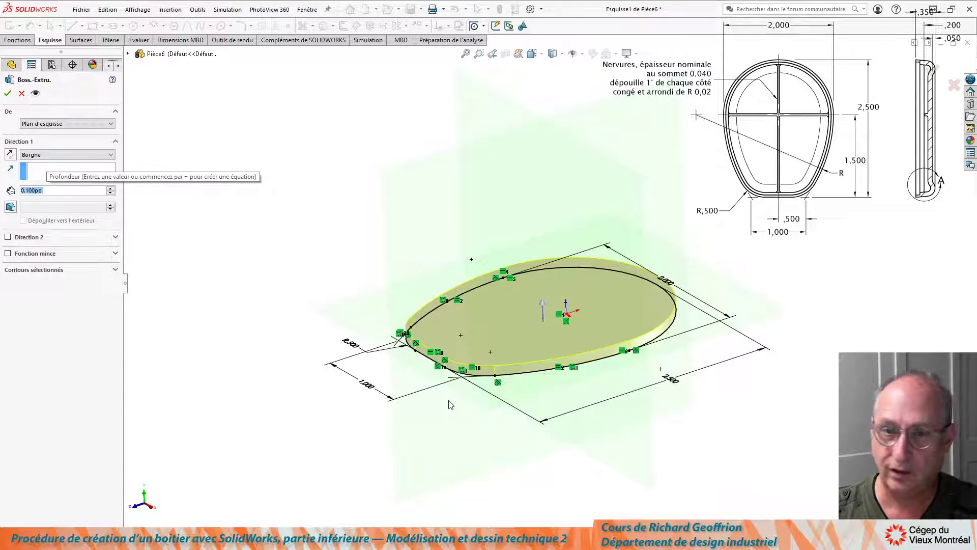
pyautogui.write('0.35')
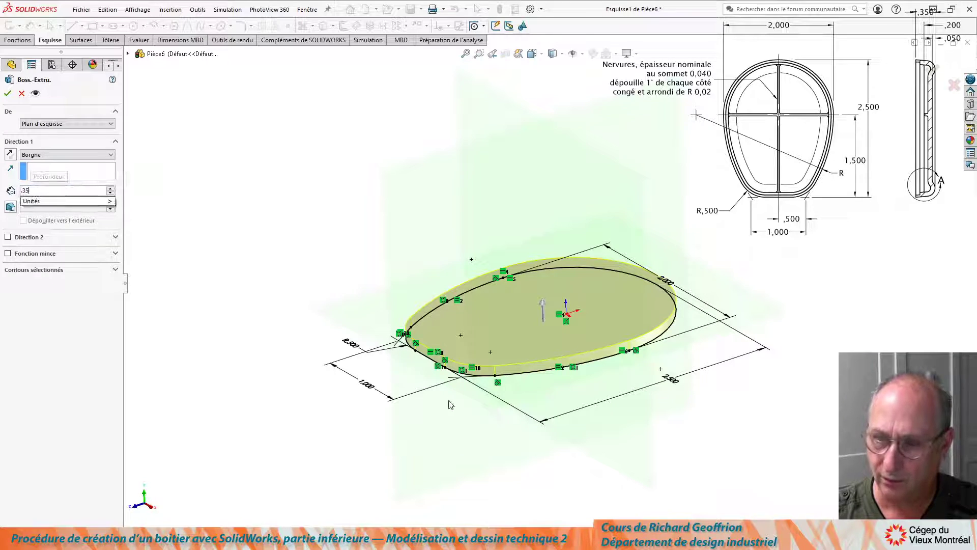
pyautogui.press('Return')
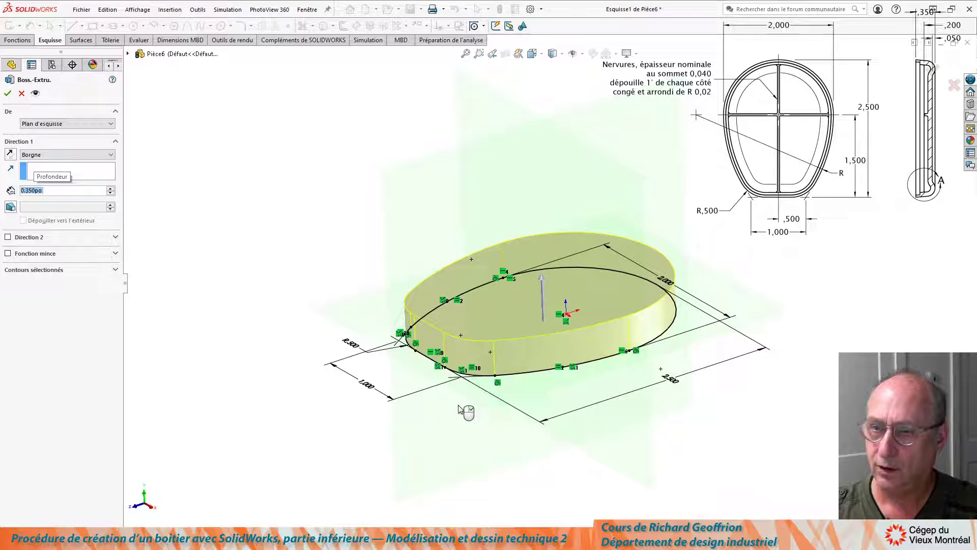
pyautogui.click(10, 206)
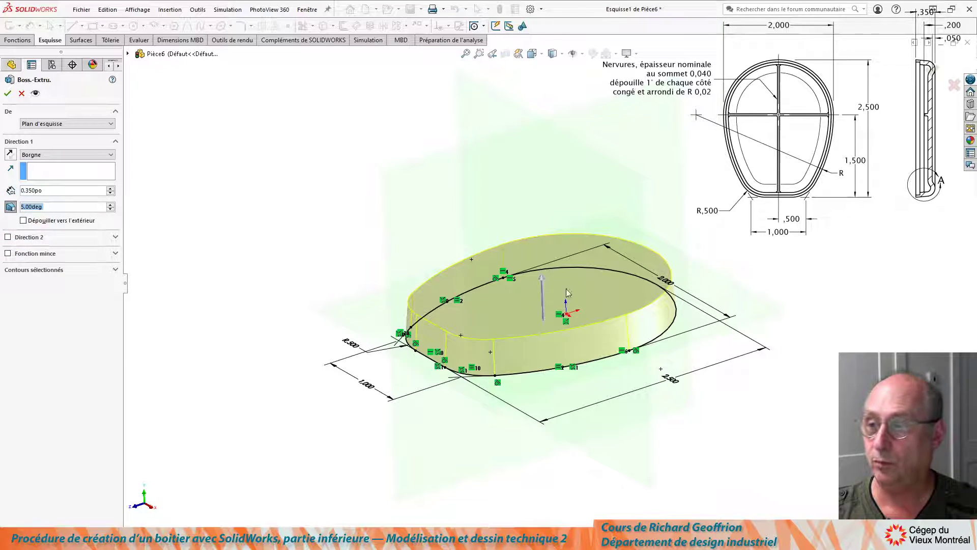
pyautogui.scroll(-1, 569, 293)
pyautogui.press('Return')
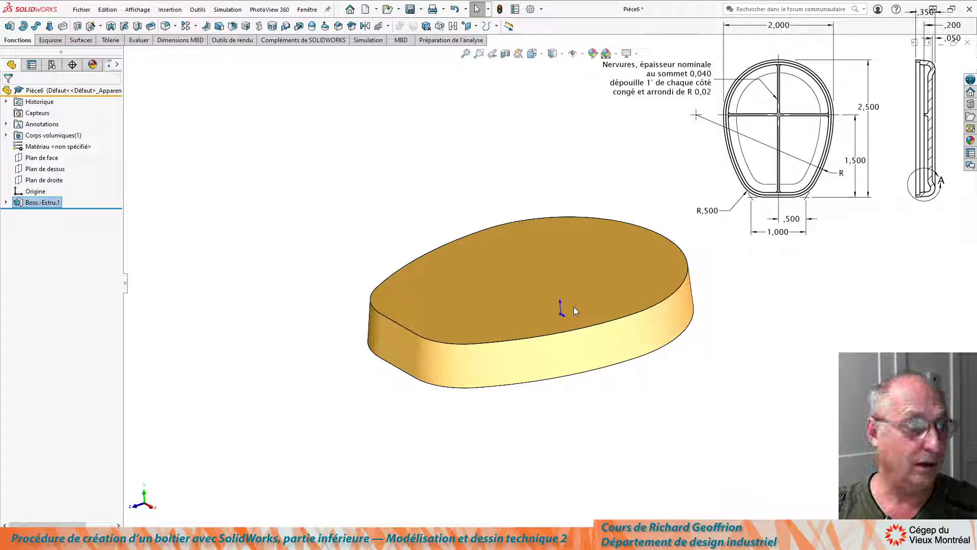
# Fillet the edges around the top face of the extruded body.
pyautogui.click(591, 257)
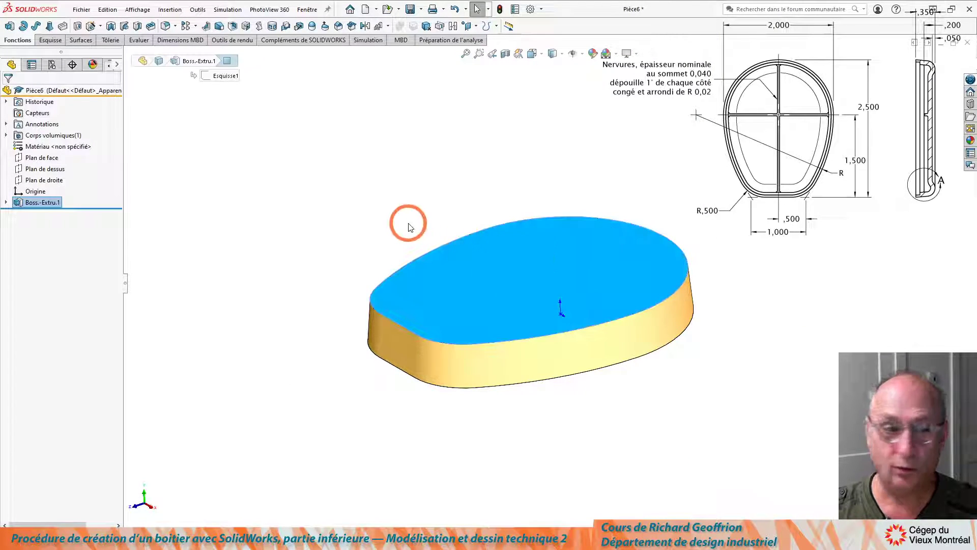
pyautogui.click(165, 26)
pyautogui.scroll(5, 268, 257)
pyautogui.rightClick(269, 257)
pyautogui.scroll(-2, 520, 282)
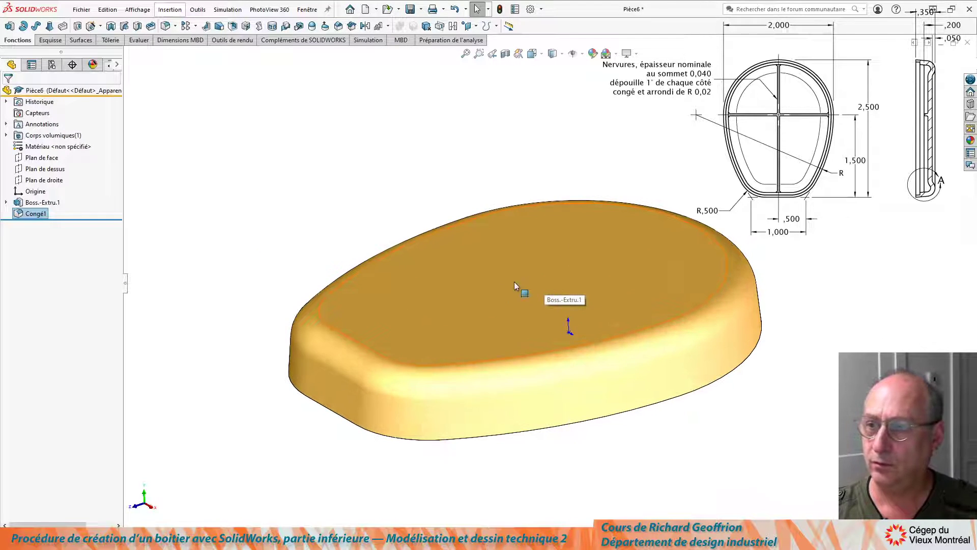
pyautogui.moveTo(430, 294); pyautogui.dragTo(467, 294, button='middle')
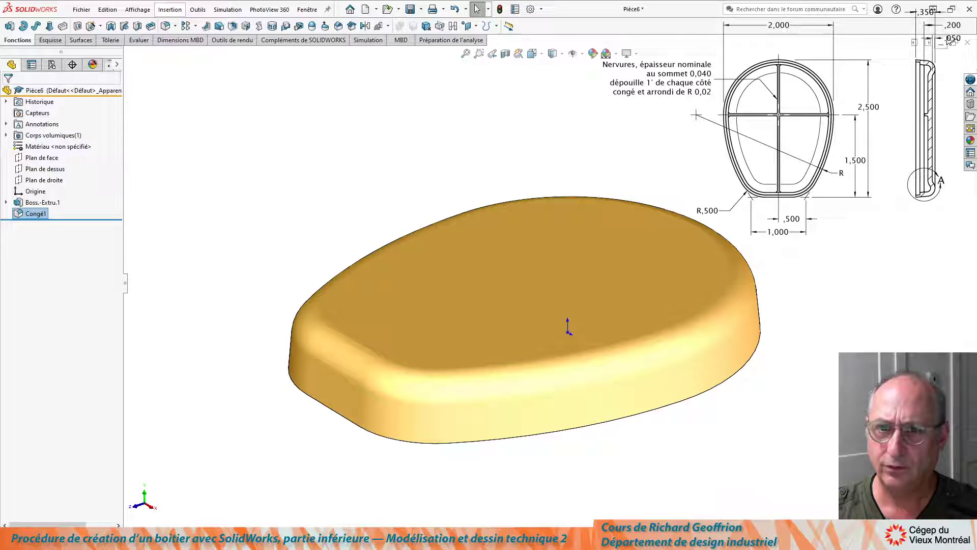
pyautogui.click(953, 36)
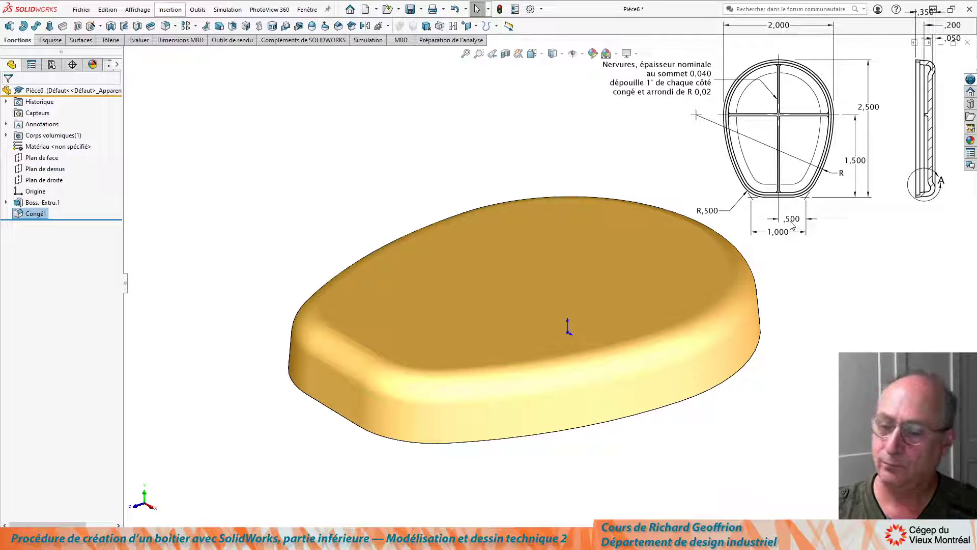
pyautogui.click(549, 253)
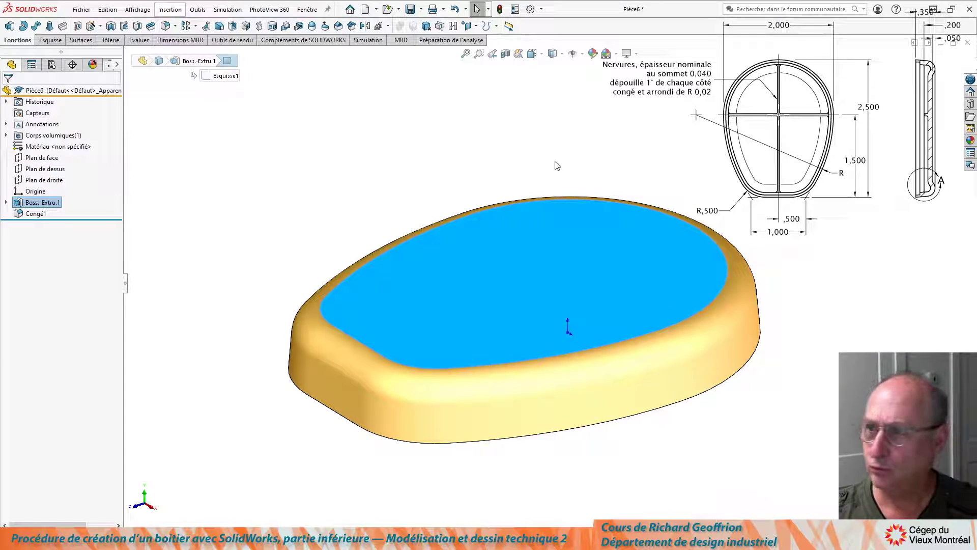
pyautogui.press('Escape')
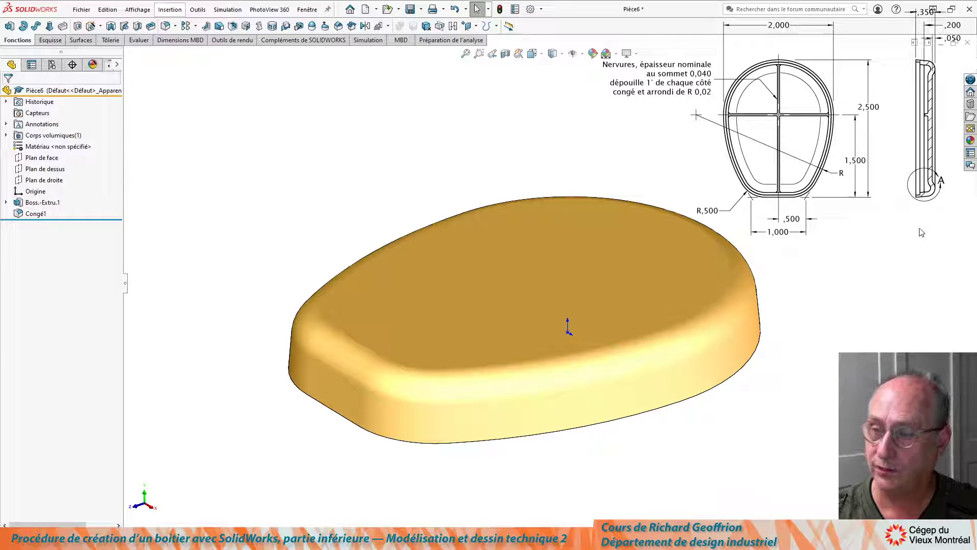
# Sketch on the body's flat top face using its converted outline, and cut the region 0.05 in deep as a blind extruded cut.
pyautogui.click(517, 278)
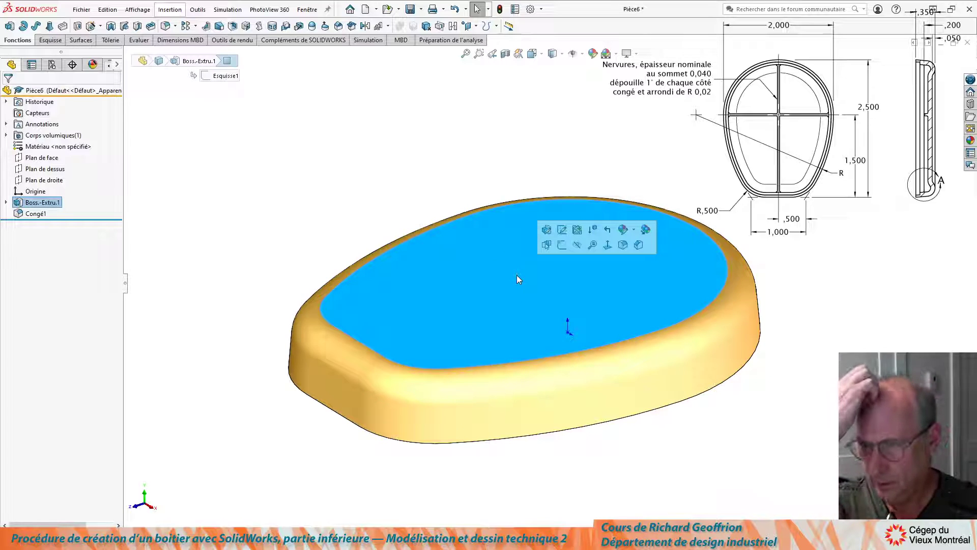
pyautogui.press('l')
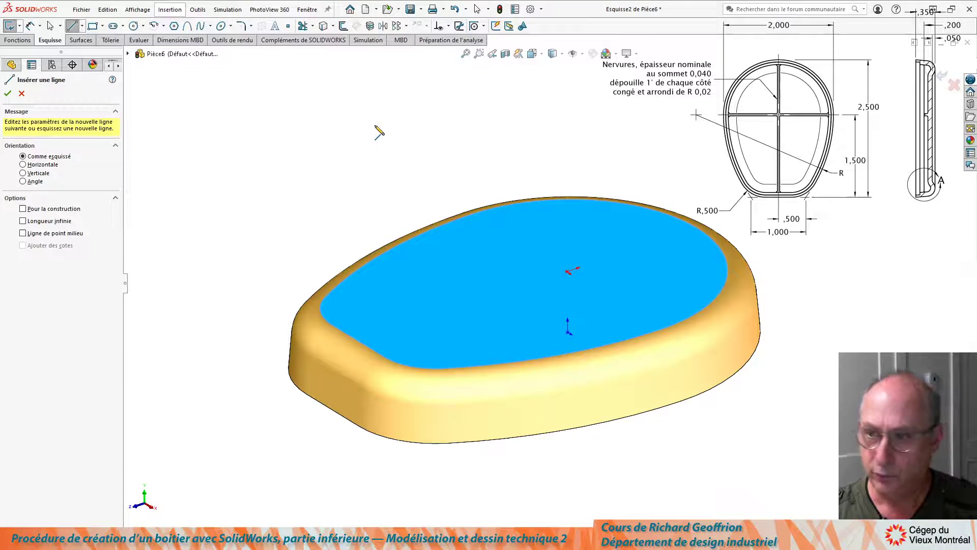
pyautogui.click(323, 28)
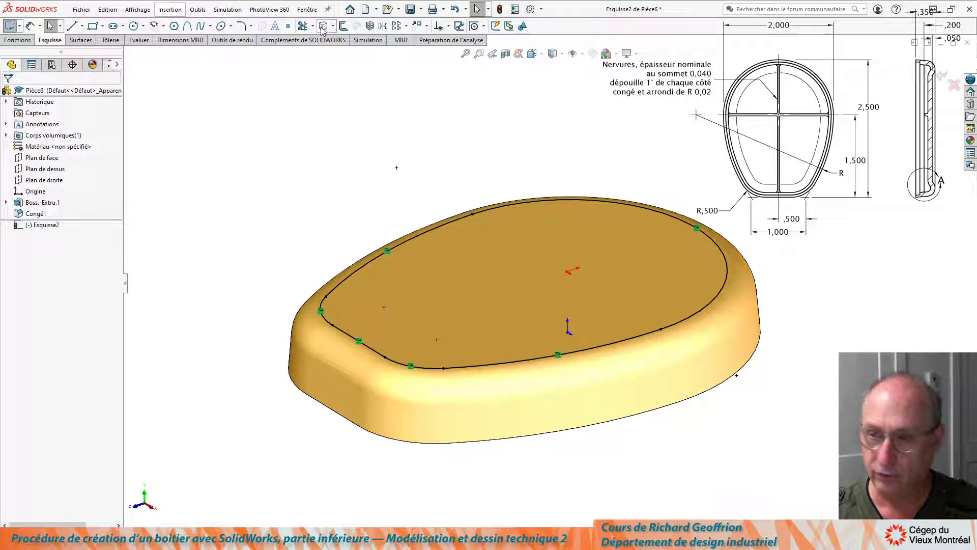
pyautogui.click(323, 26)
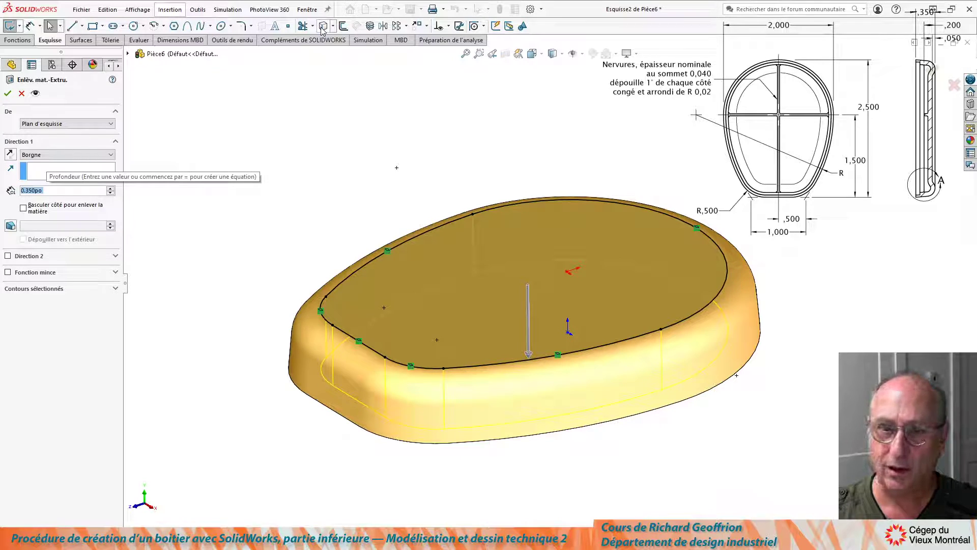
pyautogui.write('05')
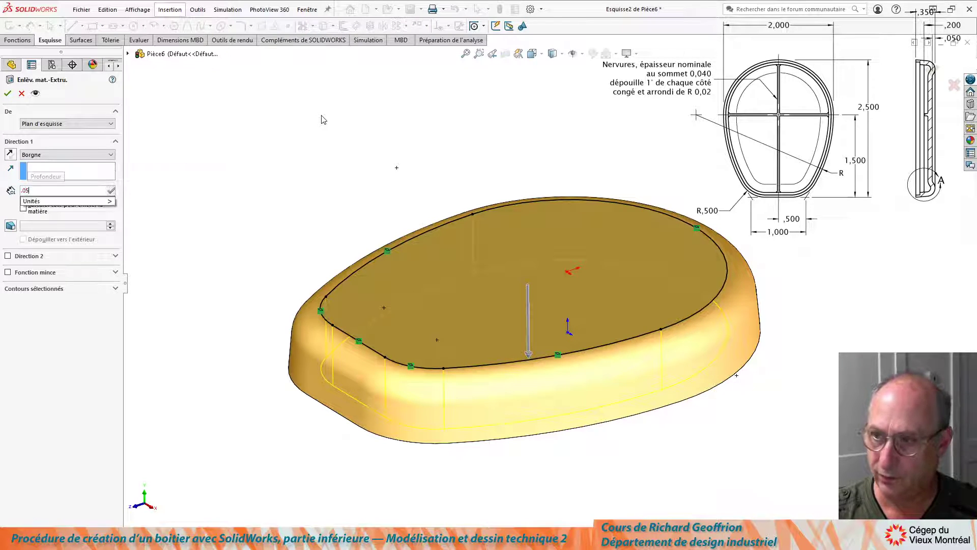
pyautogui.press('Return')
pyautogui.rightClick(321, 119)
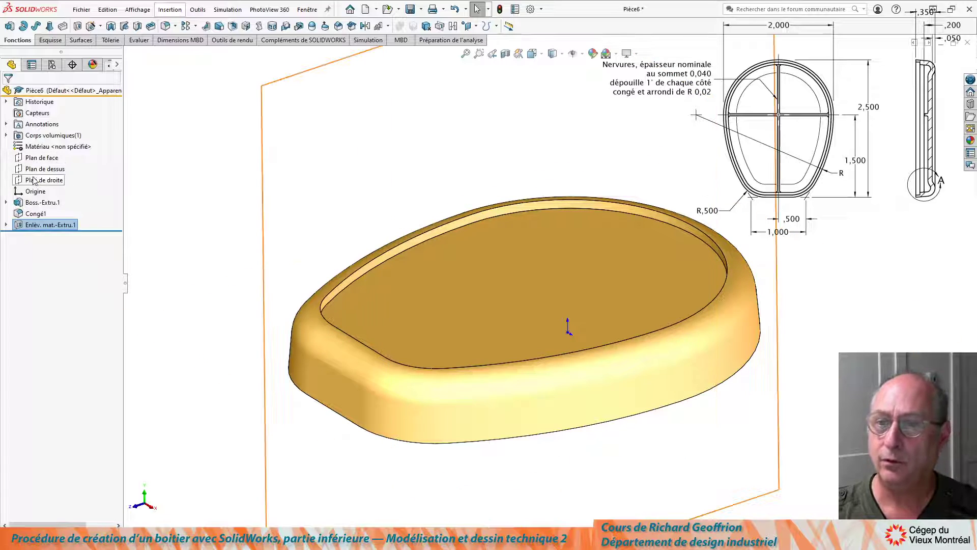
# Start a sketch on the right plane and draw a circle near the body's wide rounded end.
pyautogui.click(32, 180)
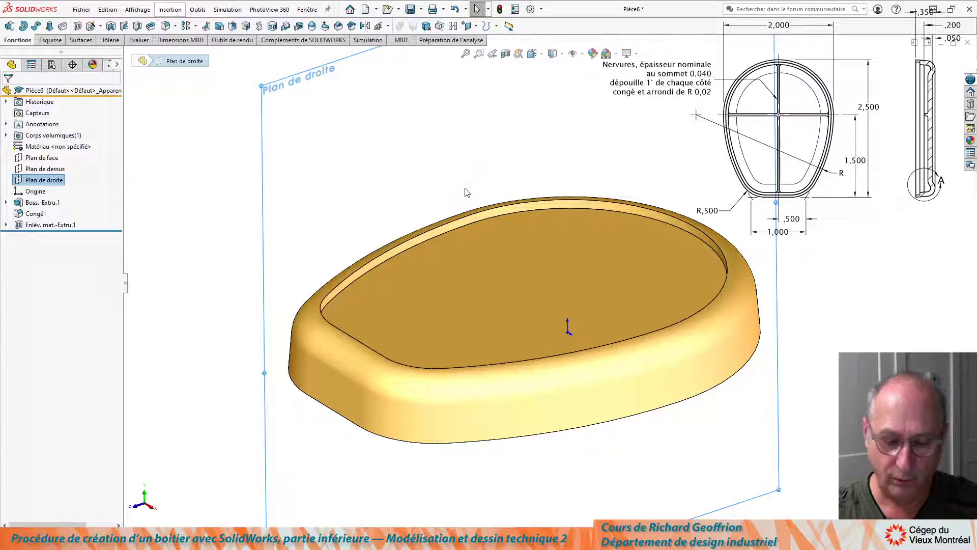
pyautogui.press('c')
pyautogui.moveTo(674, 135)
pyautogui.mouseDown()
pyautogui.moveTo(761, 283)
pyautogui.moveTo(719, 268)
pyautogui.mouseUp()
pyautogui.press('Escape')
pyautogui.moveTo(443, 212)
pyautogui.mouseDown(button='middle')
pyautogui.moveTo(578, 151)
pyautogui.moveTo(463, 100)
pyautogui.moveTo(433, 194)
pyautogui.moveTo(423, 148)
pyautogui.moveTo(466, 192)
pyautogui.mouseUp(button='middle')
pyautogui.press('Escape')
pyautogui.press('Escape')
pyautogui.scroll(-4, 572, 387)
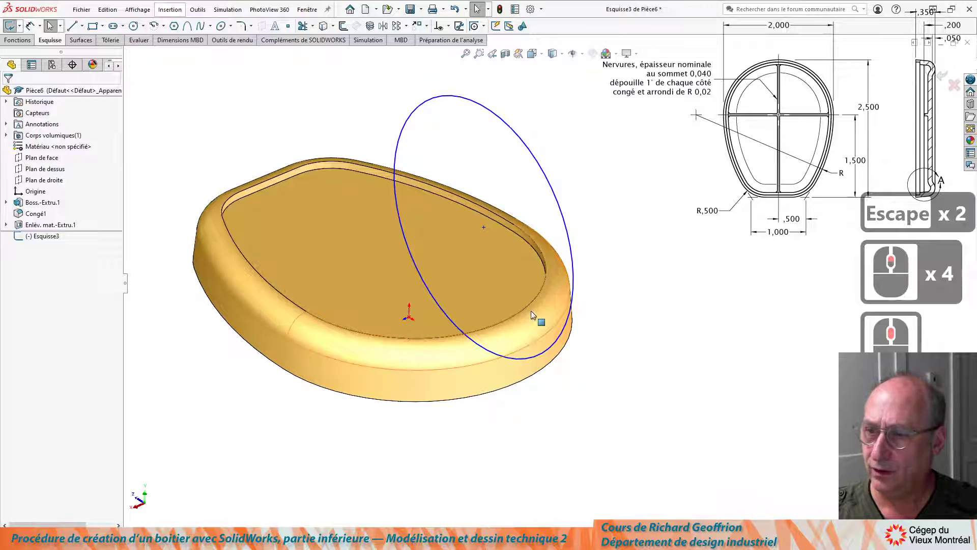
# Make the circle coradial with the silhouette edge of the outer fillet and close the sketch.
pyautogui.click(509, 340)
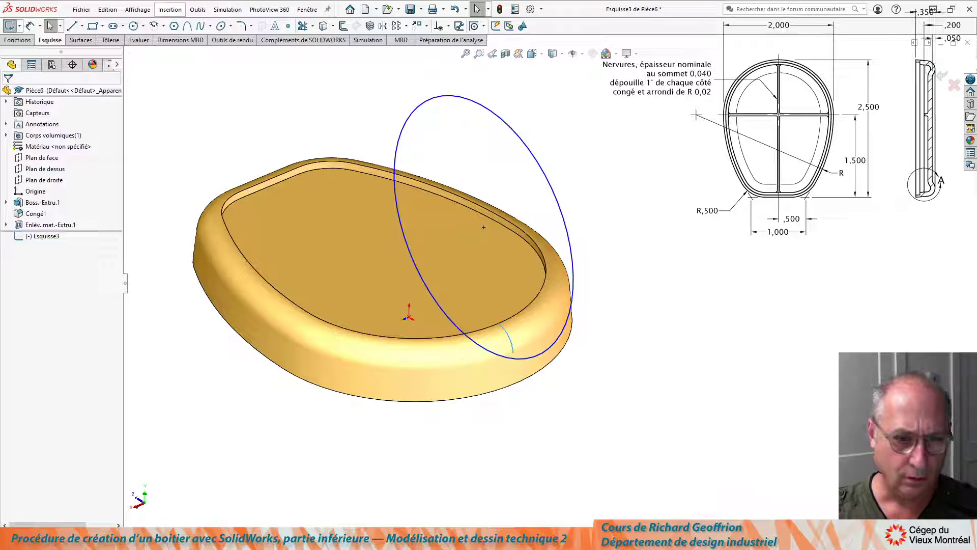
pyautogui.click(323, 387)
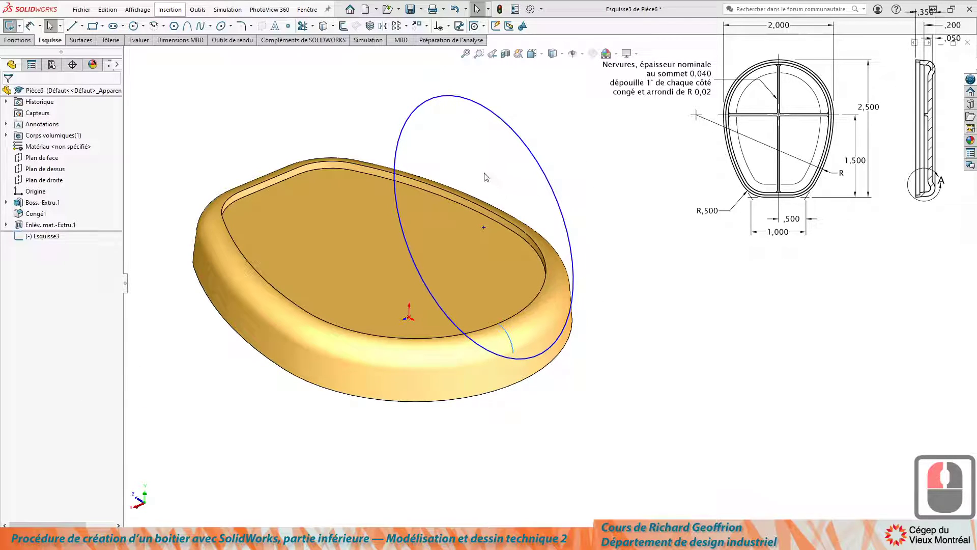
pyautogui.click(507, 340)
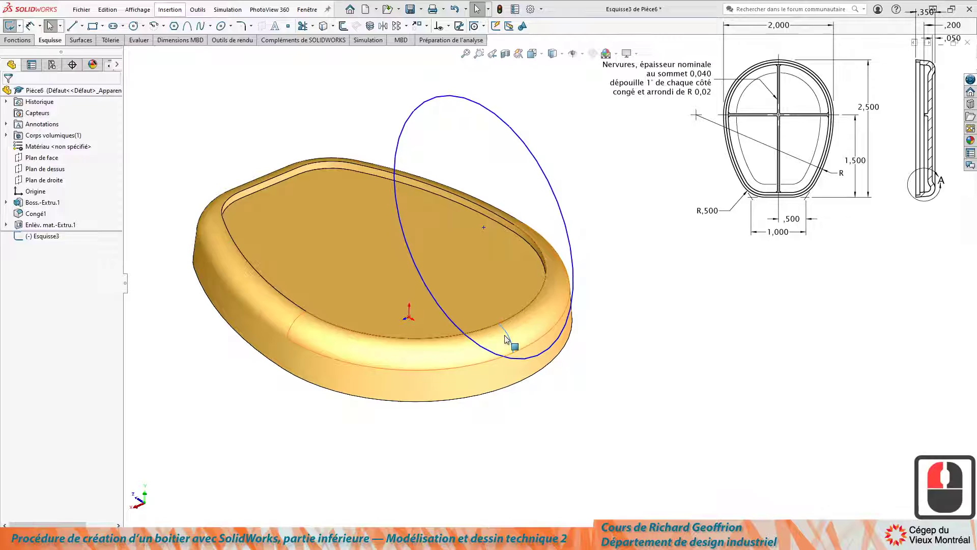
pyautogui.click(716, 293)
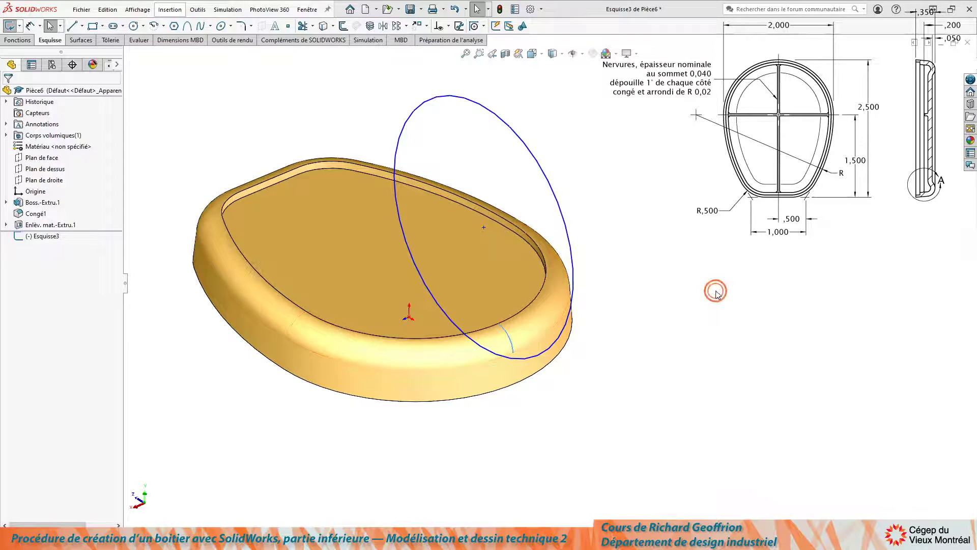
pyautogui.click(508, 316)
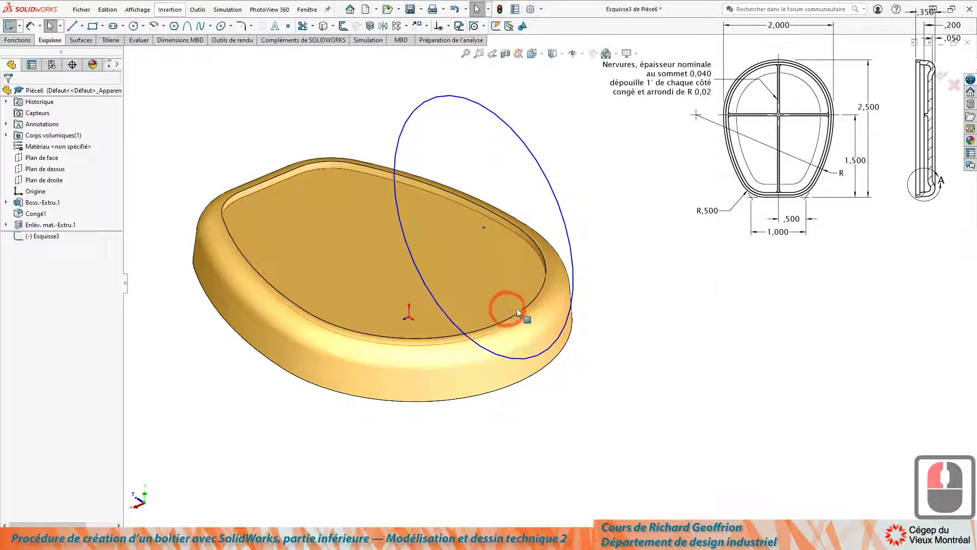
pyautogui.click(510, 340)
pyautogui.click(535, 170)
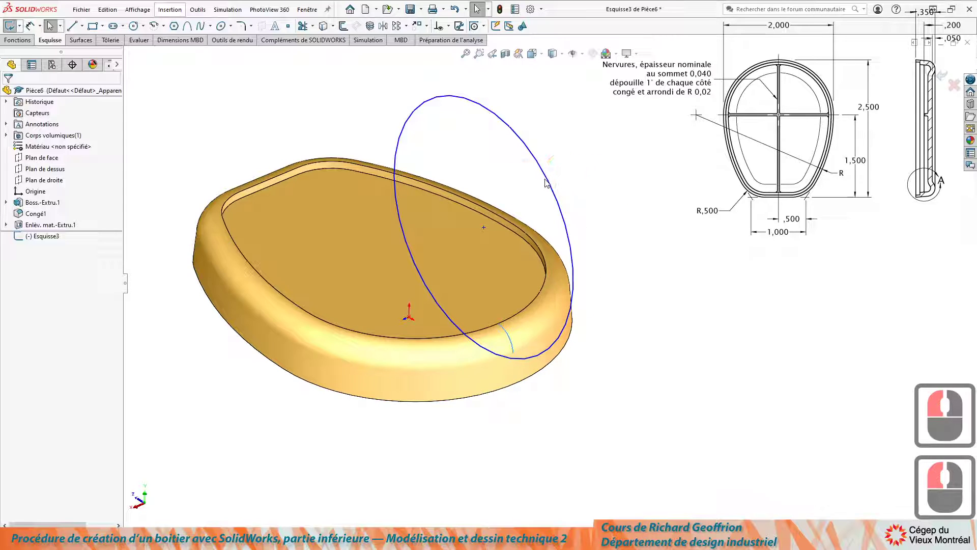
pyautogui.keyDown('ctrl'); pyautogui.click(547, 182); pyautogui.keyUp('ctrl')
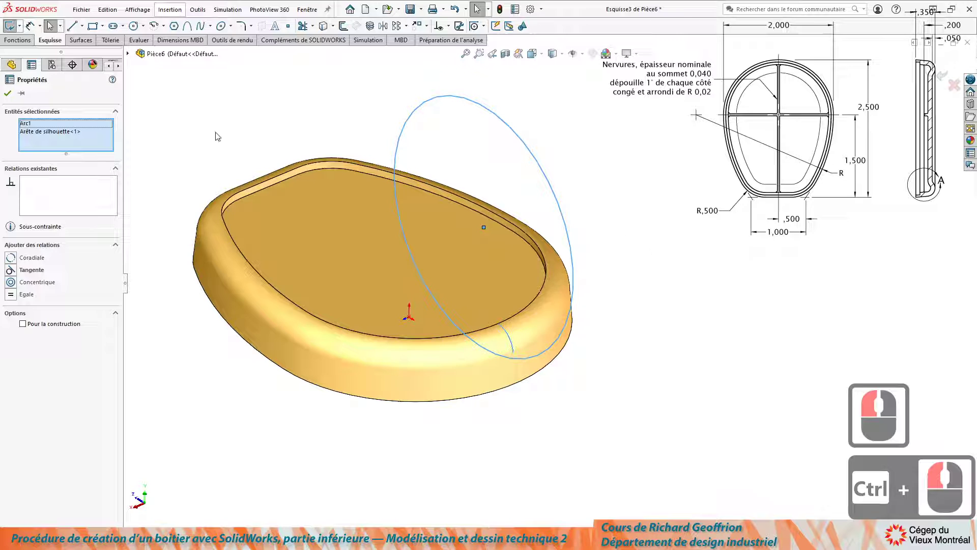
pyautogui.click(20, 258)
pyautogui.moveTo(327, 404)
pyautogui.mouseDown(button='middle')
pyautogui.moveTo(531, 270)
pyautogui.moveTo(476, 343)
pyautogui.mouseUp(button='middle')
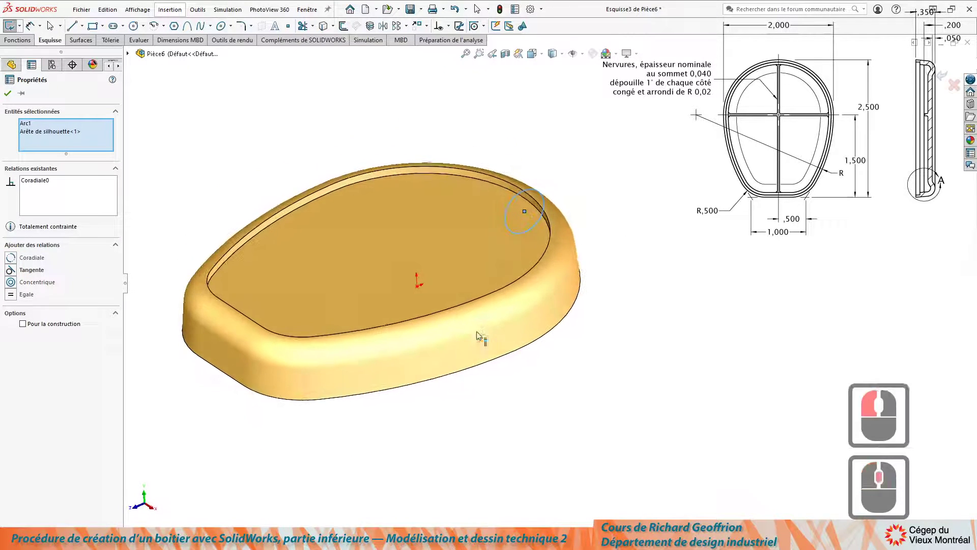
pyautogui.middleClick(334, 279)
pyautogui.middleClick(334, 280)
pyautogui.middleClick(494, 220)
pyautogui.middleClick(494, 220)
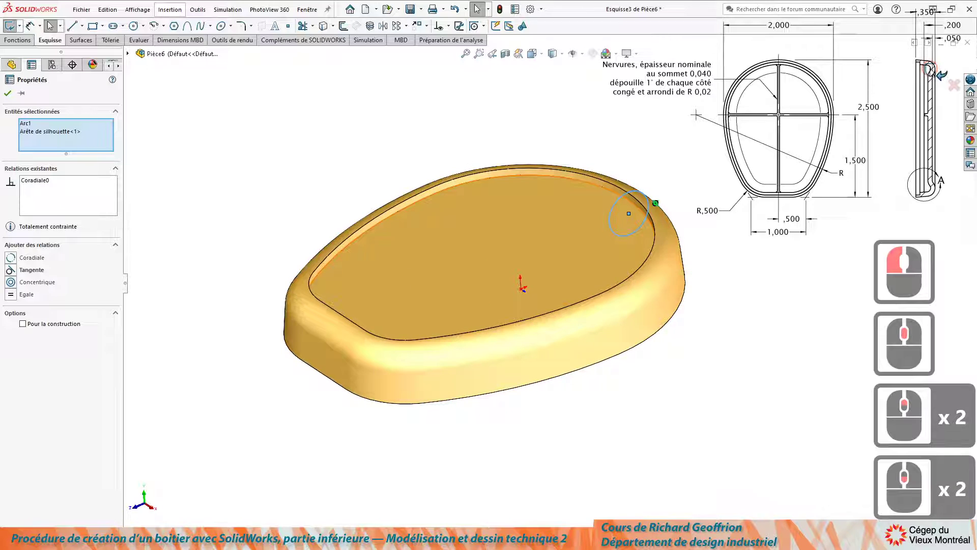
pyautogui.click(942, 76)
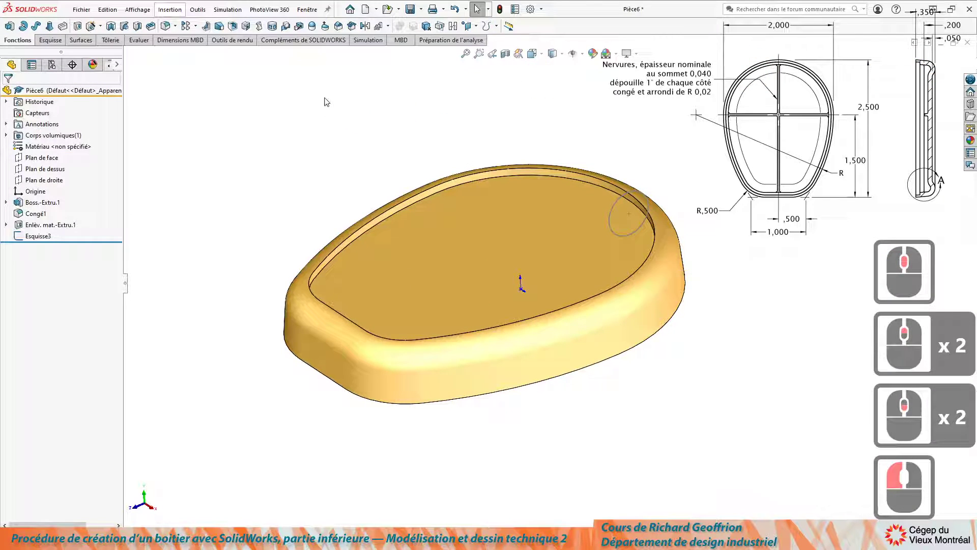
# Sweep the circle sketch as a boss around the body, using the base extrusion's outline sketch as the path.
pyautogui.click(35, 26)
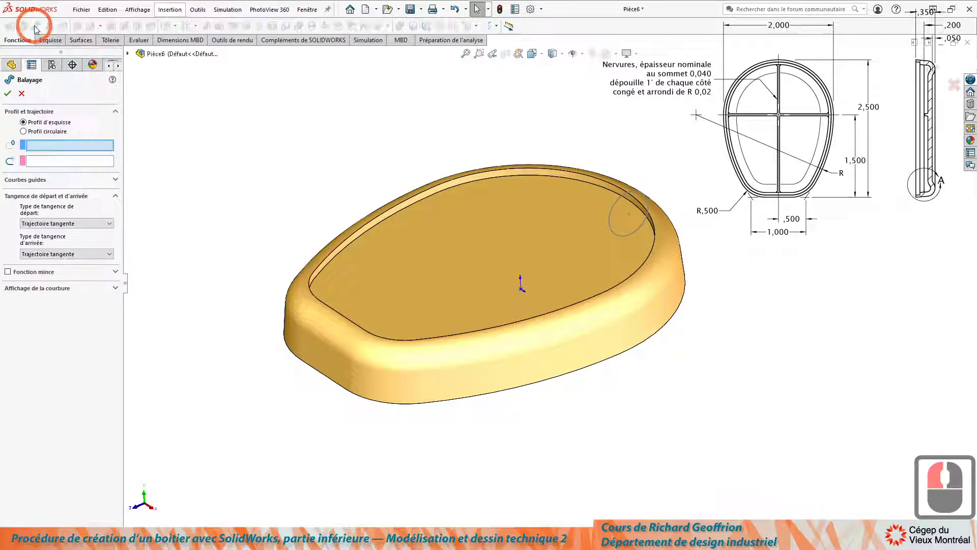
pyautogui.click(617, 203)
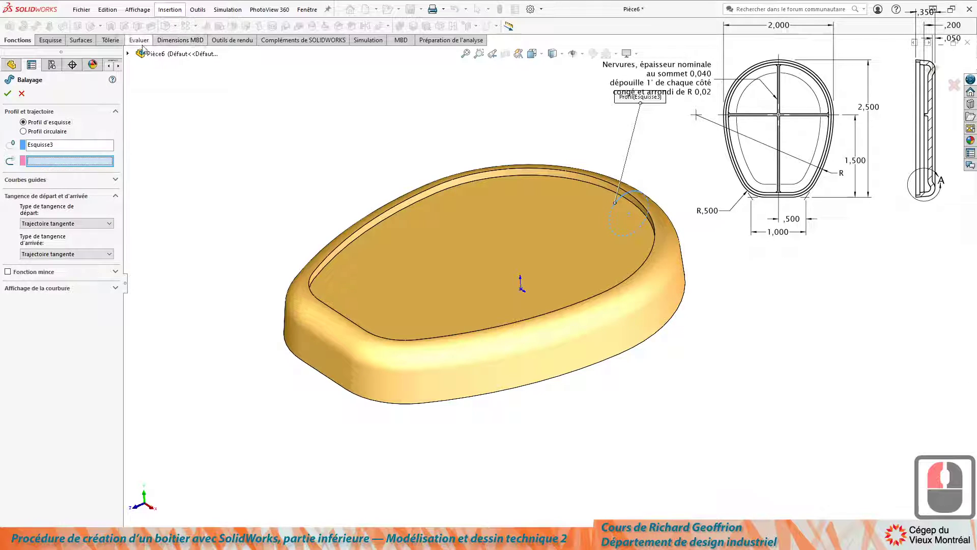
pyautogui.click(128, 53)
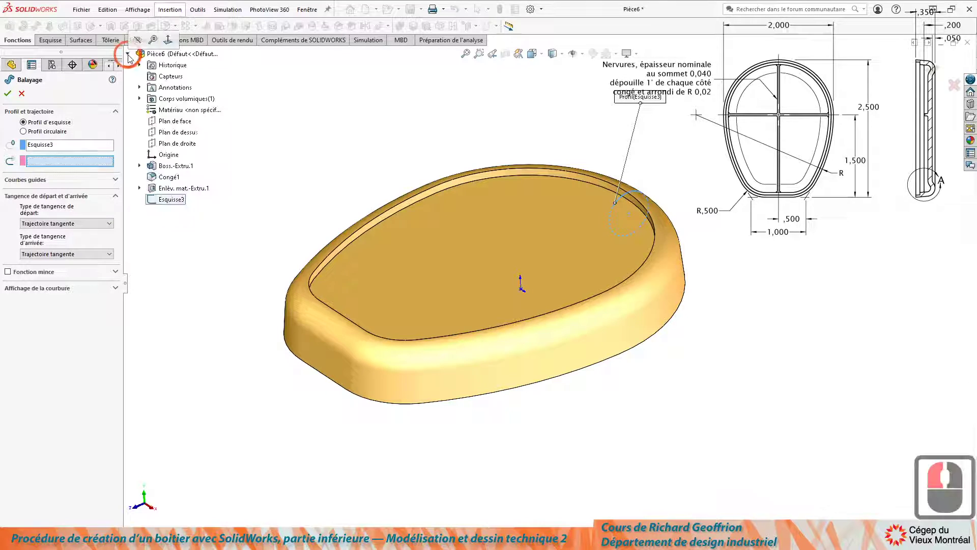
pyautogui.click(140, 166)
pyautogui.click(183, 176)
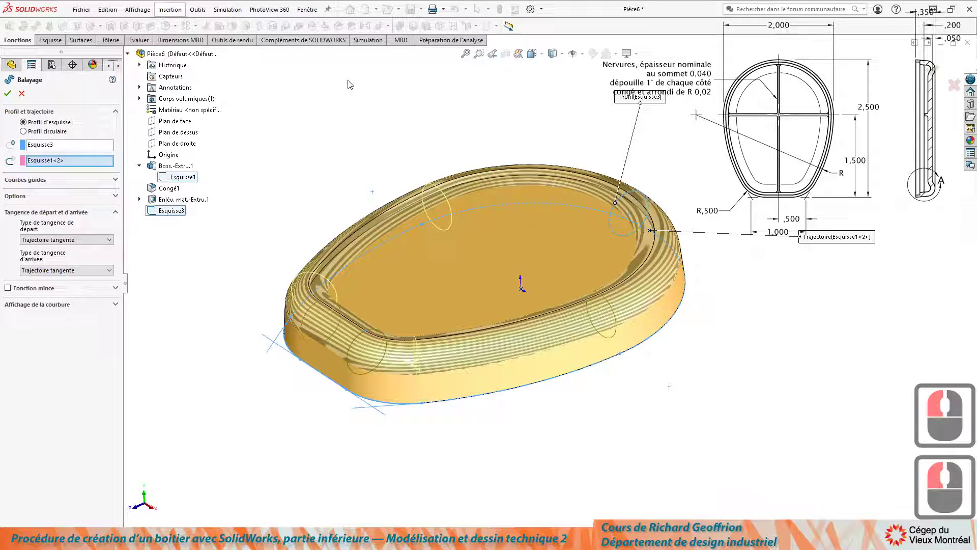
pyautogui.press('Return')
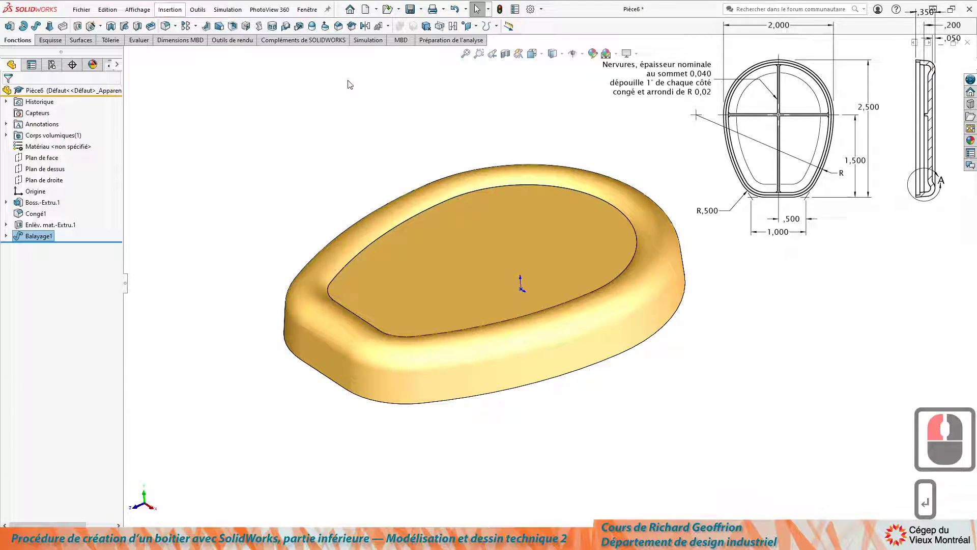
# Fillet the perimeter of the recessed top face with a 0.07 in radius.
pyautogui.click(512, 237)
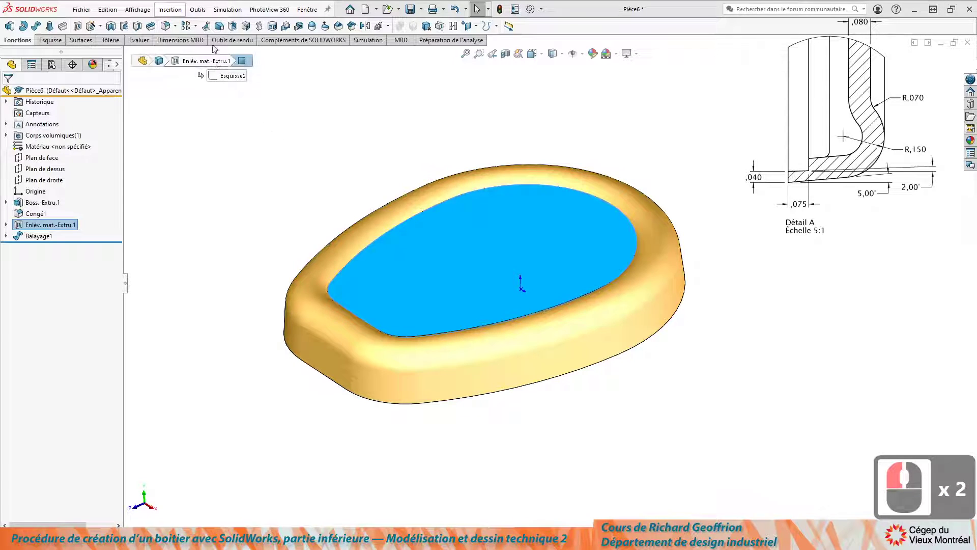
pyautogui.click(166, 25)
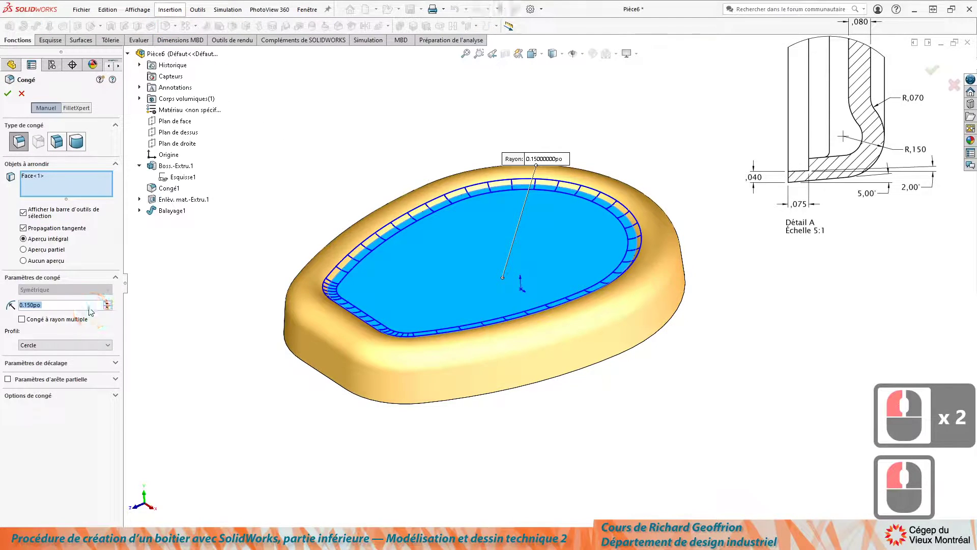
pyautogui.write('.07')
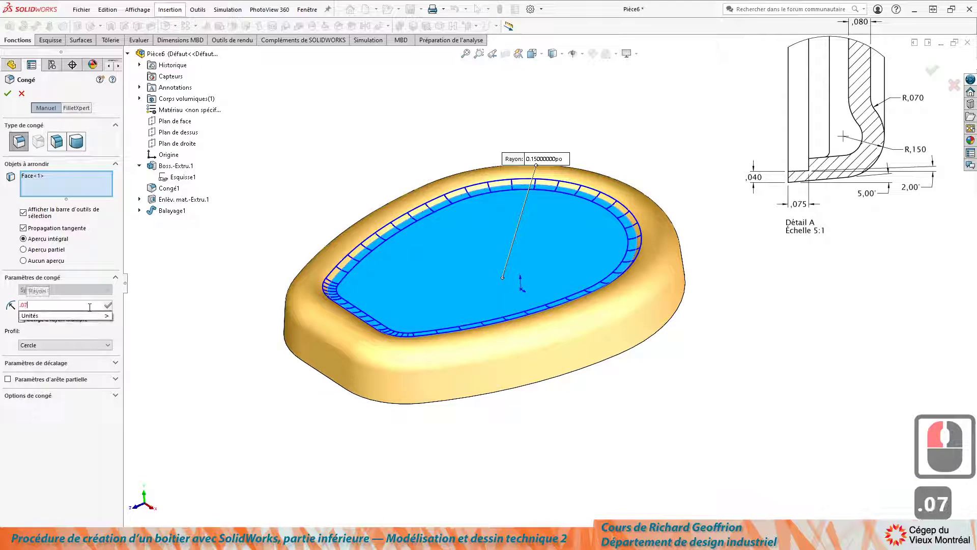
pyautogui.press('Return')
pyautogui.press('Return')
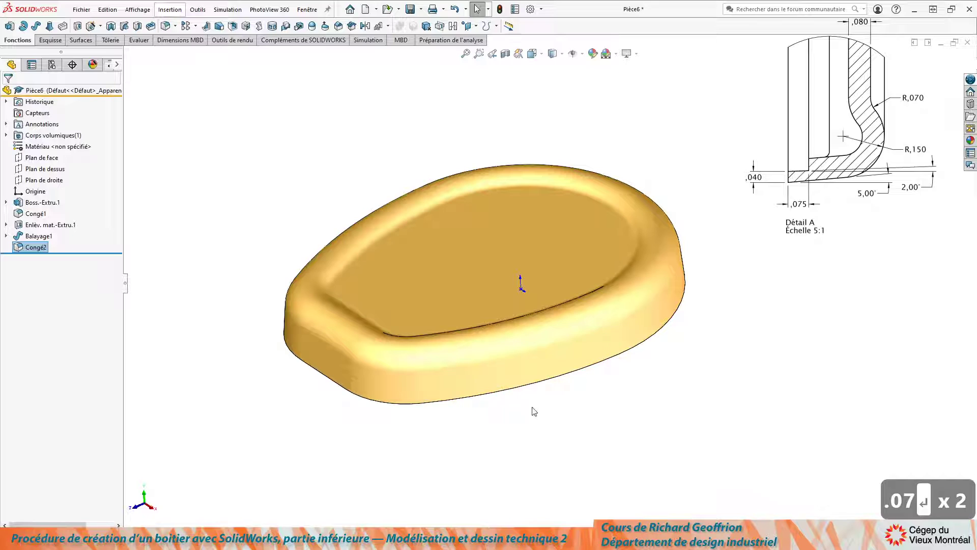
# Shell the body to a 0.08 in wall thickness, removing the flat bottom face.
pyautogui.moveTo(650, 382); pyautogui.dragTo(476, 262, button='middle')
pyautogui.click(428, 218)
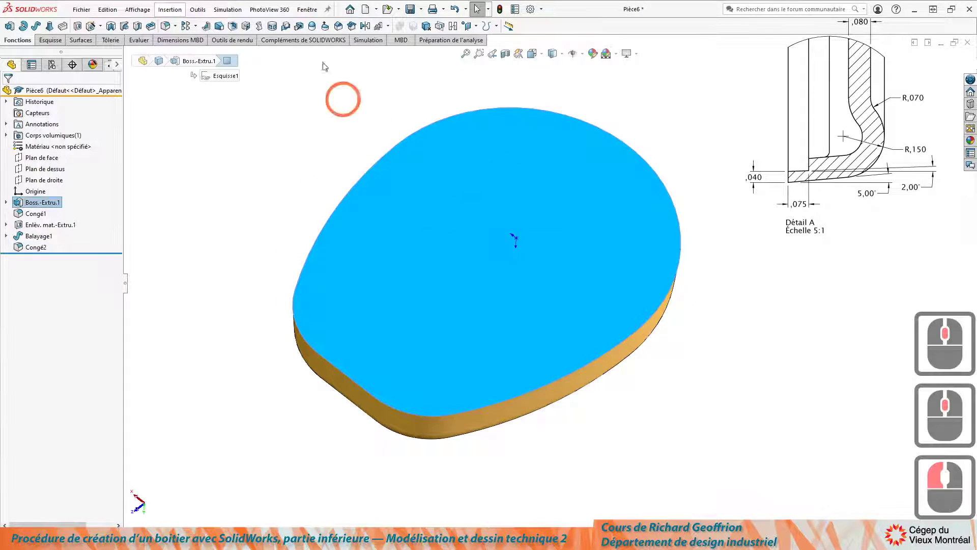
pyautogui.click(233, 26)
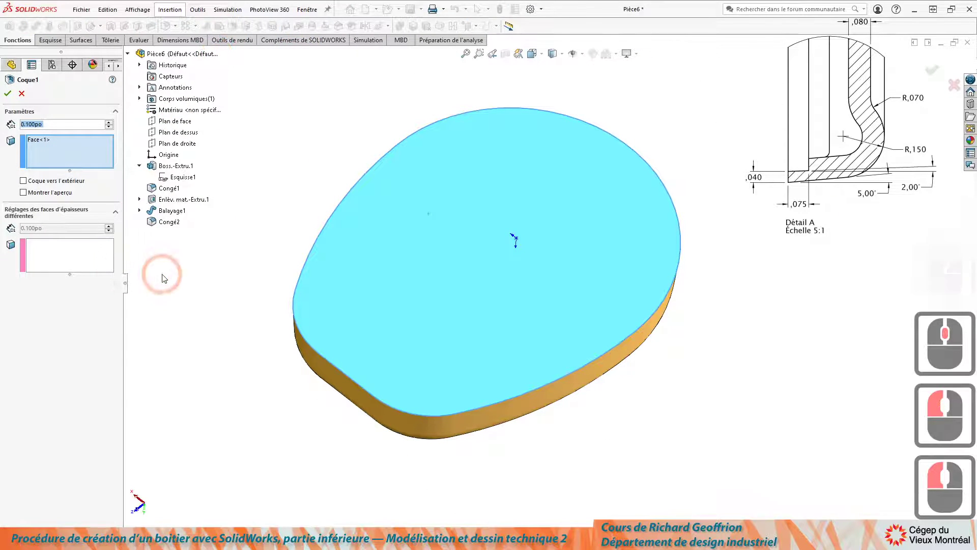
pyautogui.write('.08')
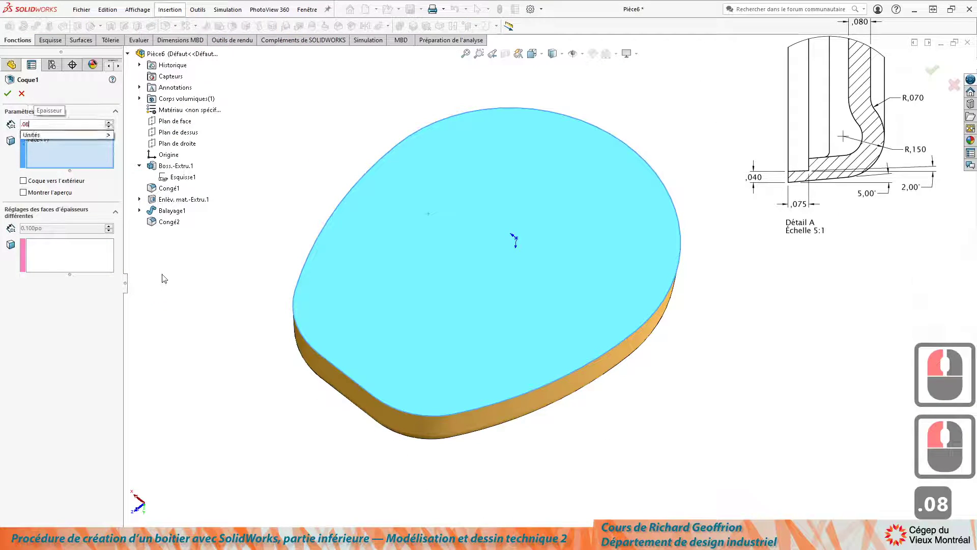
pyautogui.press('Return')
pyautogui.press('Return')
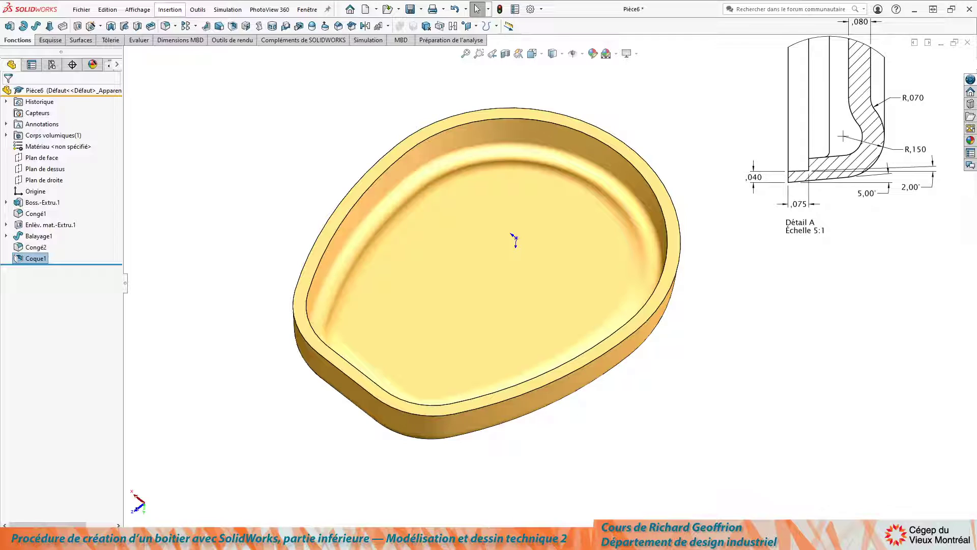
pyautogui.doubleClick(515, 239)
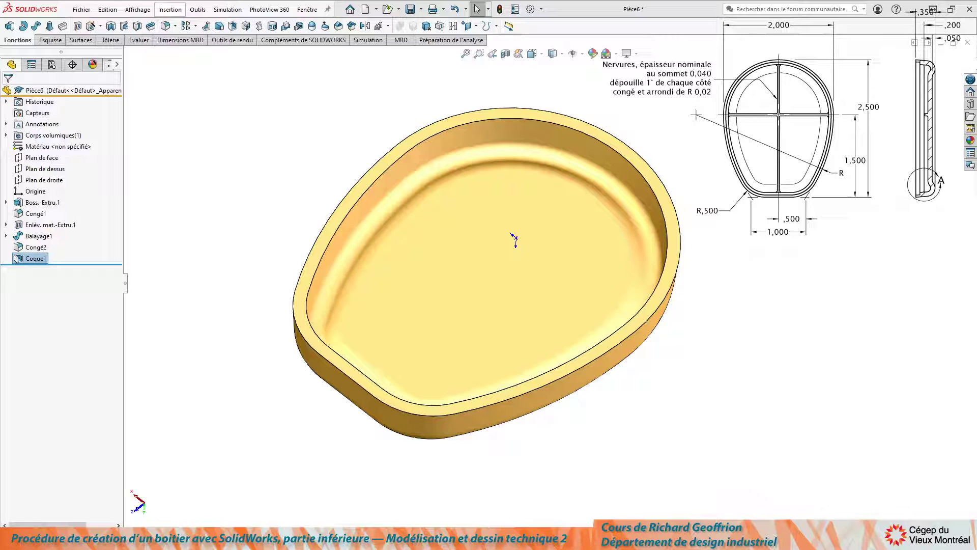
# Examine the shelled body from the inside, the side and the recessed face, comparing it with the reference detail.
pyautogui.doubleClick(148, 366)
pyautogui.moveTo(274, 246); pyautogui.dragTo(297, 271, button='middle')
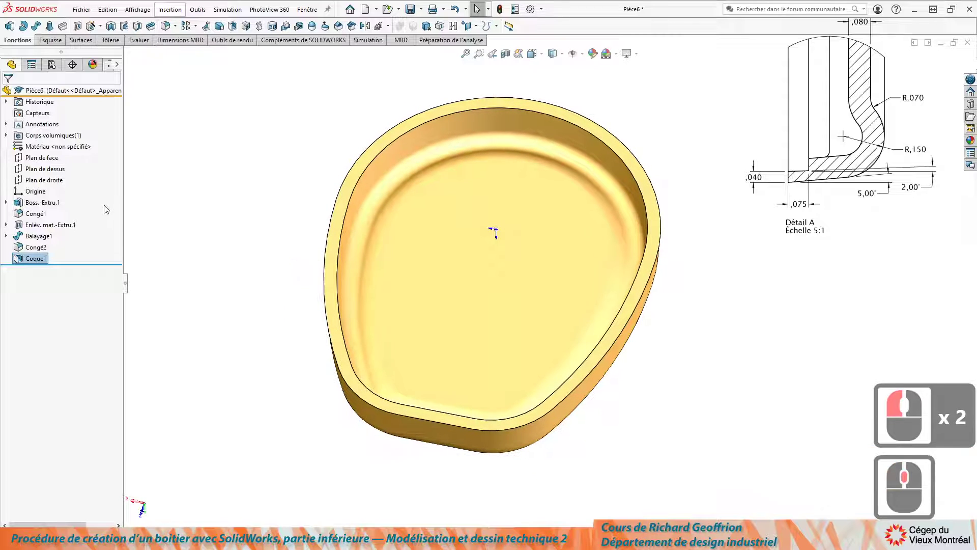
pyautogui.moveTo(524, 303); pyautogui.dragTo(331, 399, button='middle')
pyautogui.click(355, 395)
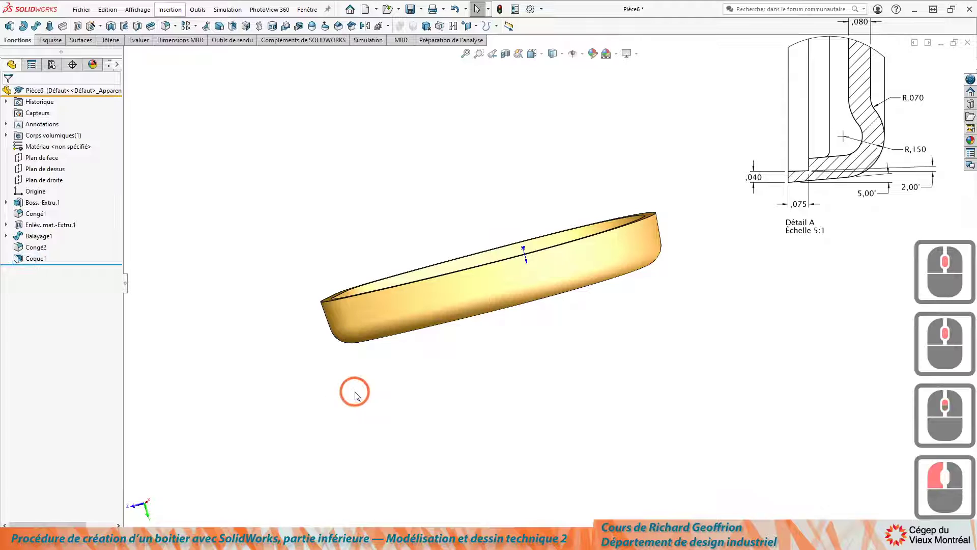
pyautogui.hotkey('ctrl', 'shift', 'n')
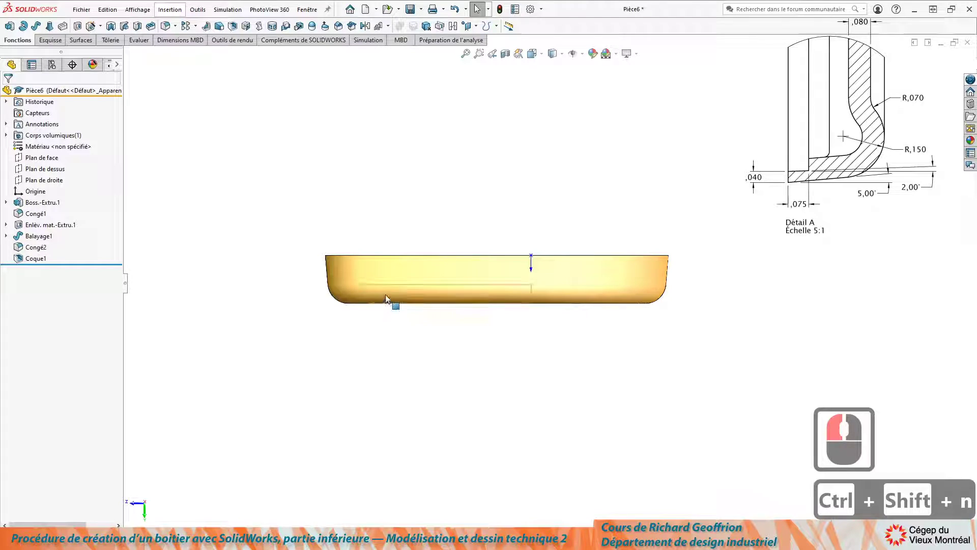
pyautogui.doubleClick(383, 313)
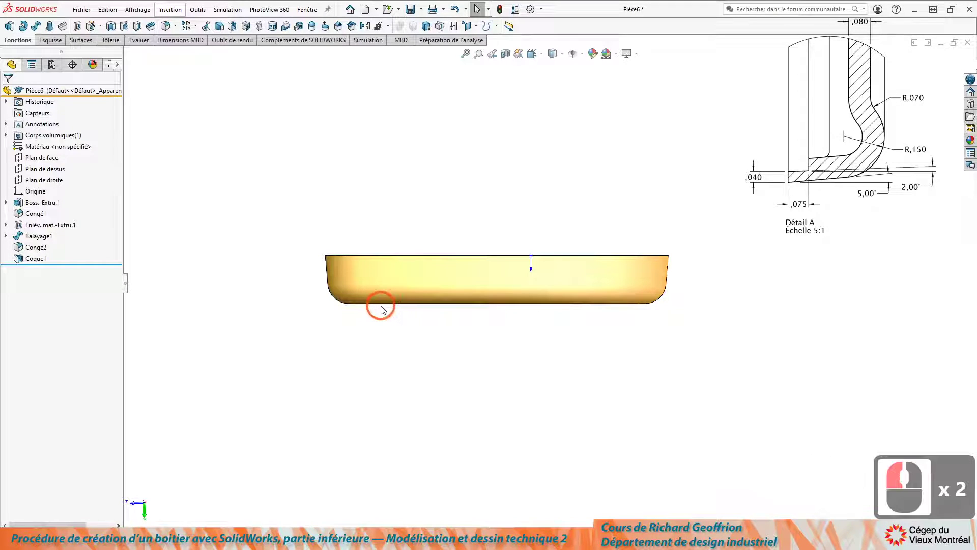
pyautogui.click(380, 277)
pyautogui.click(426, 388)
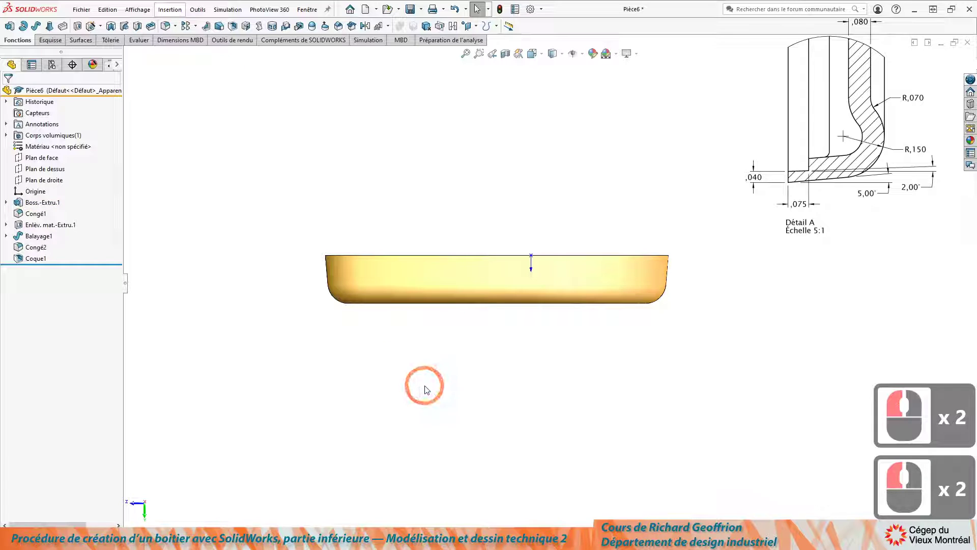
pyautogui.moveTo(510, 358); pyautogui.dragTo(488, 252, button='middle')
pyautogui.scroll(-2, 489, 255)
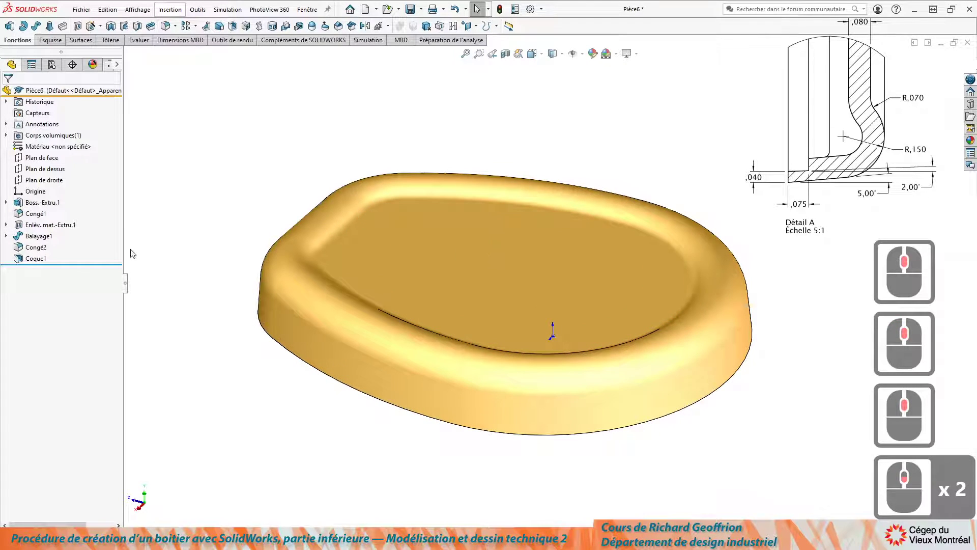
# Roll the model history back to just after the base extrusion and select the extrusion's upper flat face.
pyautogui.moveTo(76, 263); pyautogui.dragTo(87, 209)
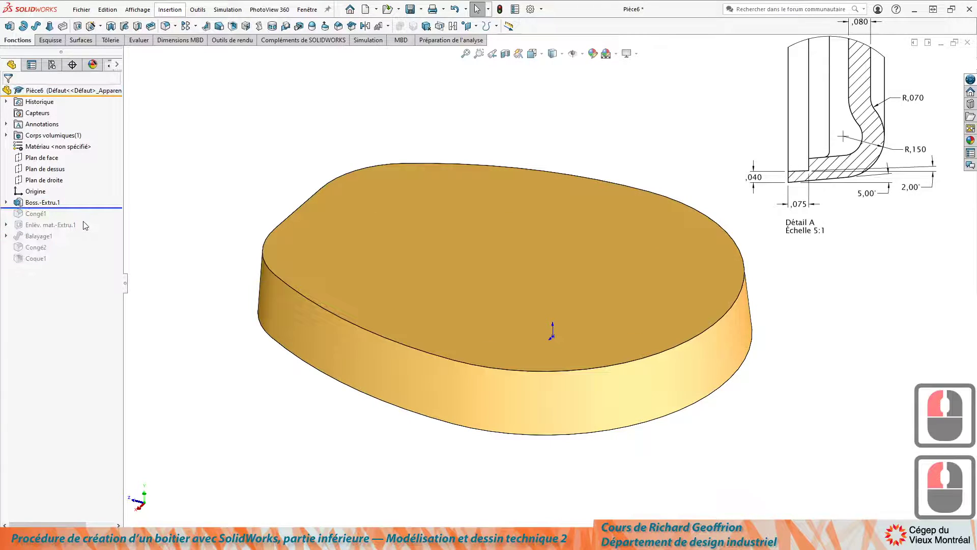
pyautogui.click(492, 231)
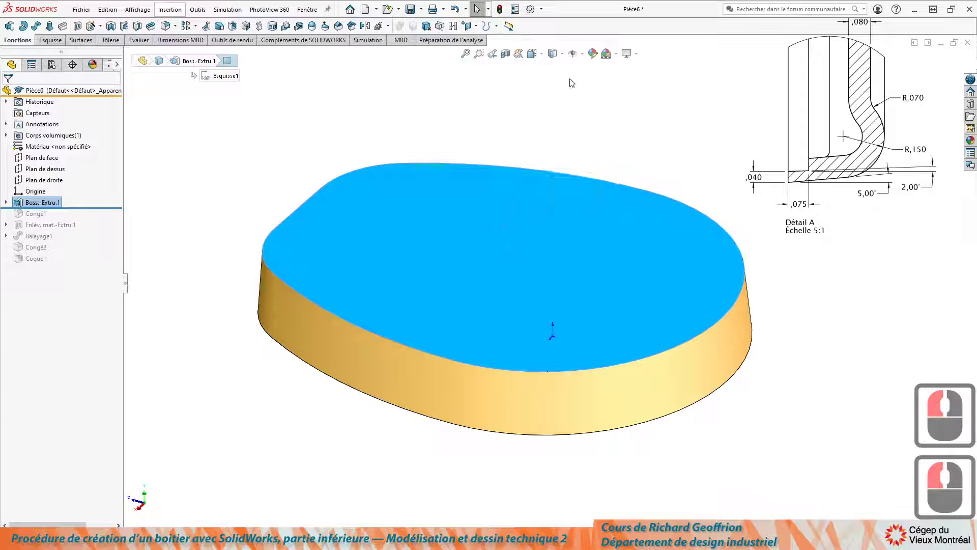
pyautogui.click(477, 27)
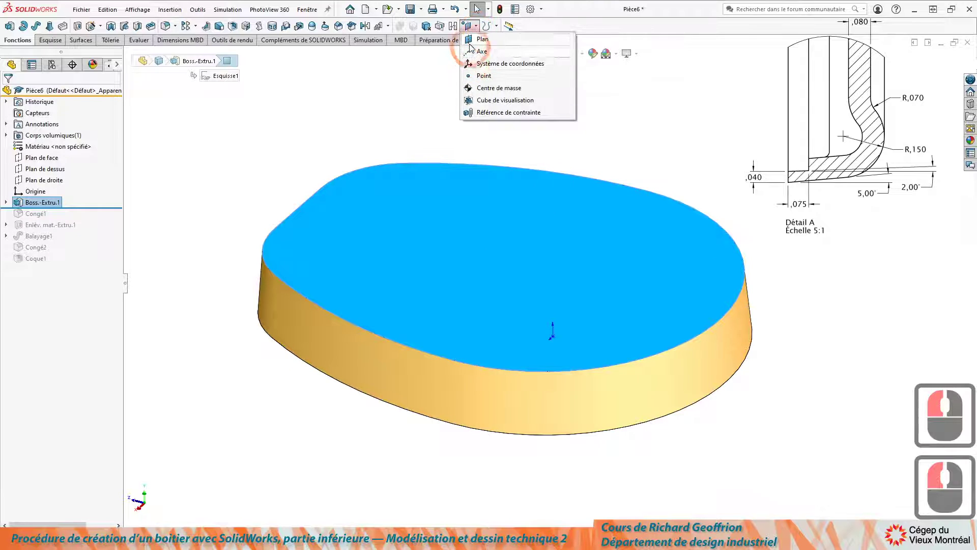
pyautogui.click(469, 42)
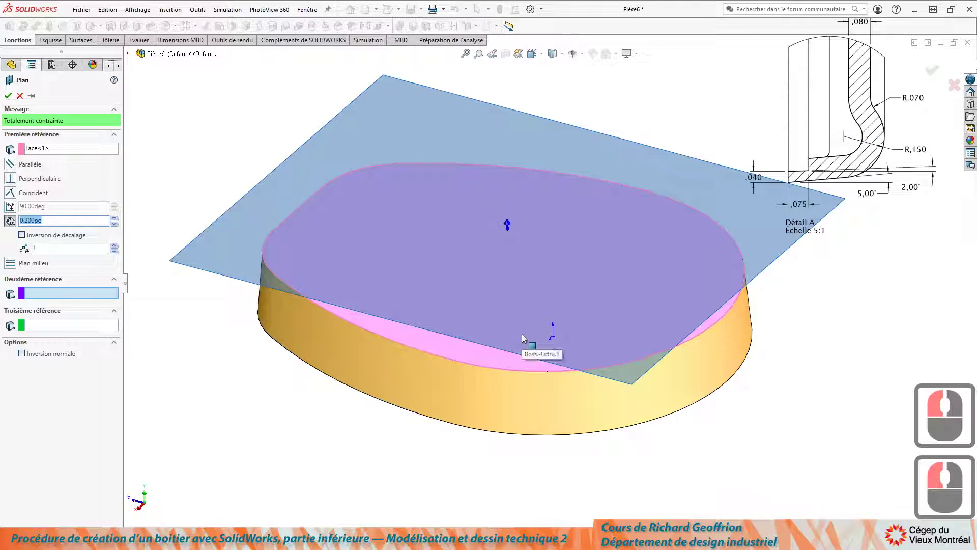
pyautogui.click(20, 96)
# Create a reference plane offset 0.2 in from the selected face into the body, and roll the history forward past the shell.
pyautogui.doubleClick(432, 279)
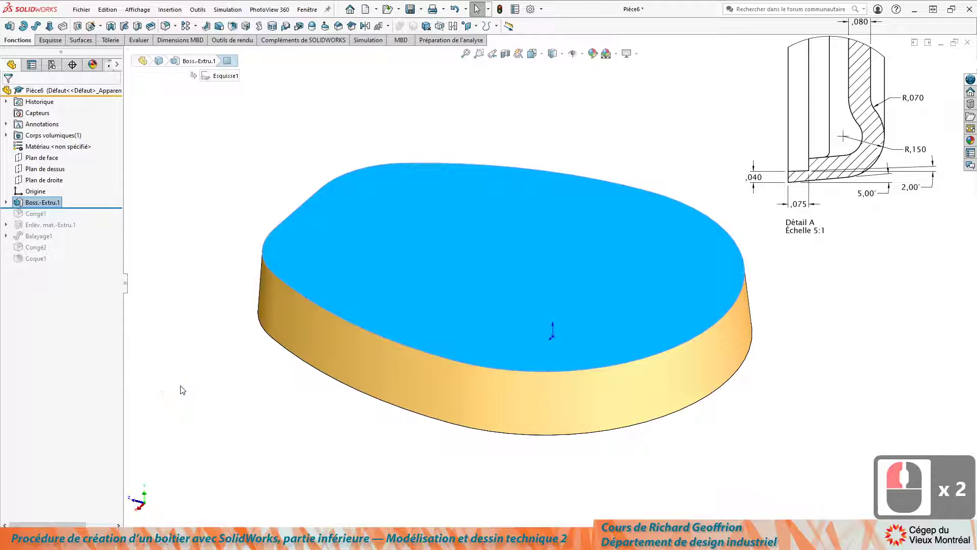
pyautogui.hotkey('ctrl', 'shift', 'p')
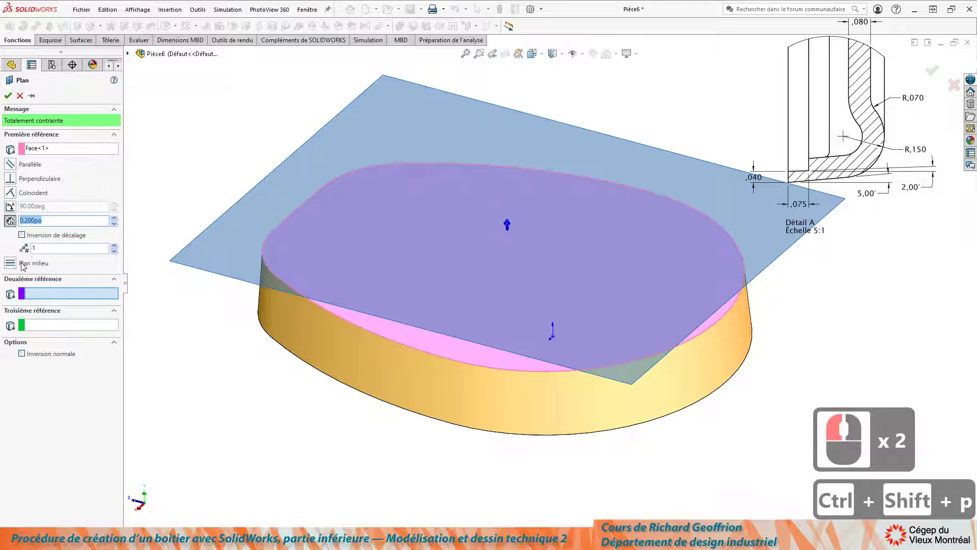
pyautogui.click(21, 235)
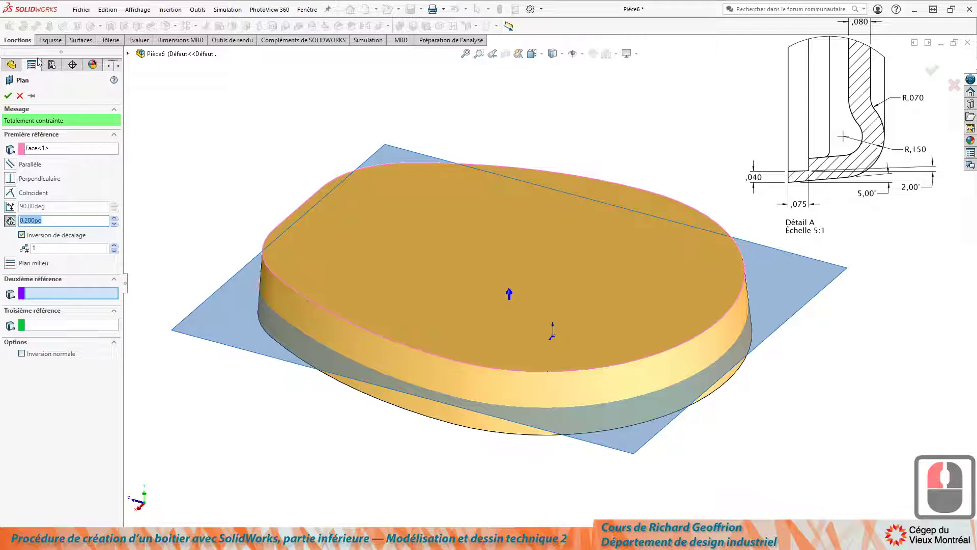
pyautogui.click(8, 96)
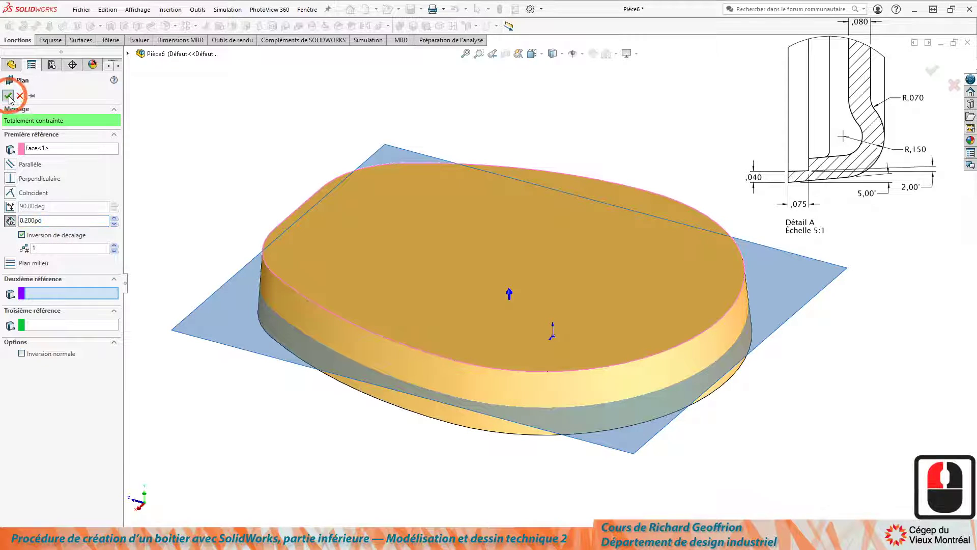
pyautogui.moveTo(109, 218); pyautogui.dragTo(95, 279)
# On the new offset plane, sketch a horizontal line across the origin inside the shell.
pyautogui.moveTo(309, 399); pyautogui.dragTo(258, 360, button='middle')
pyautogui.click(220, 434)
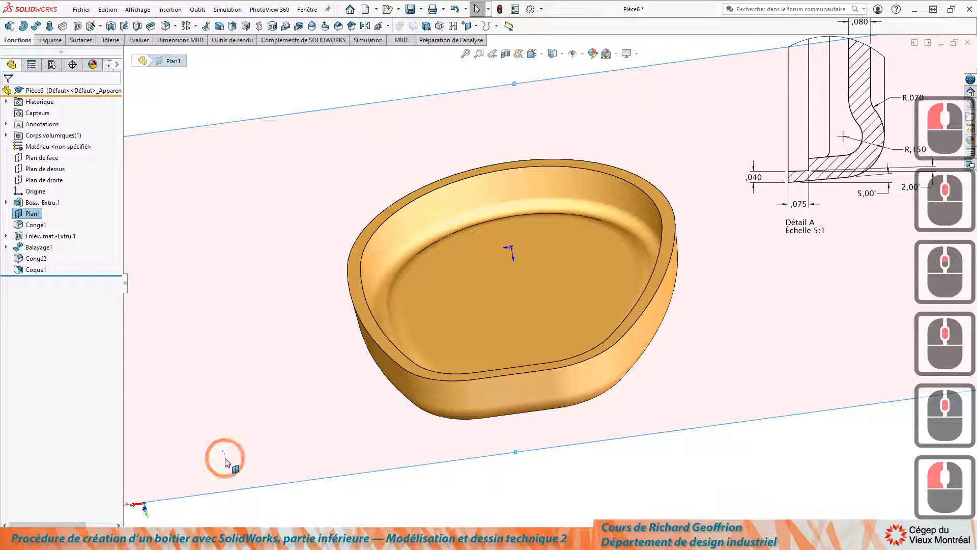
pyautogui.hotkey('ctrl', 'shift', 'n')
pyautogui.hotkey('ctrl', 'shift', 'n')
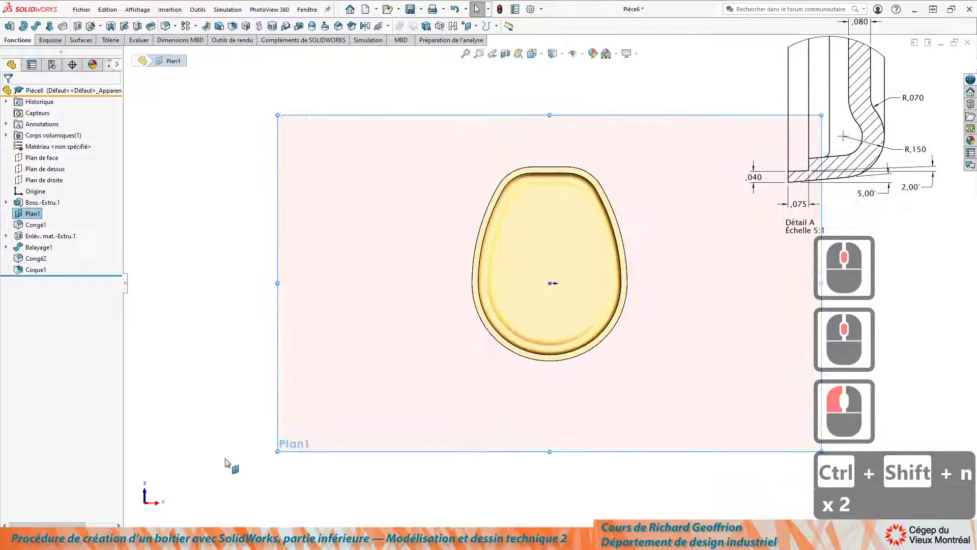
pyautogui.scroll(-3, 672, 338)
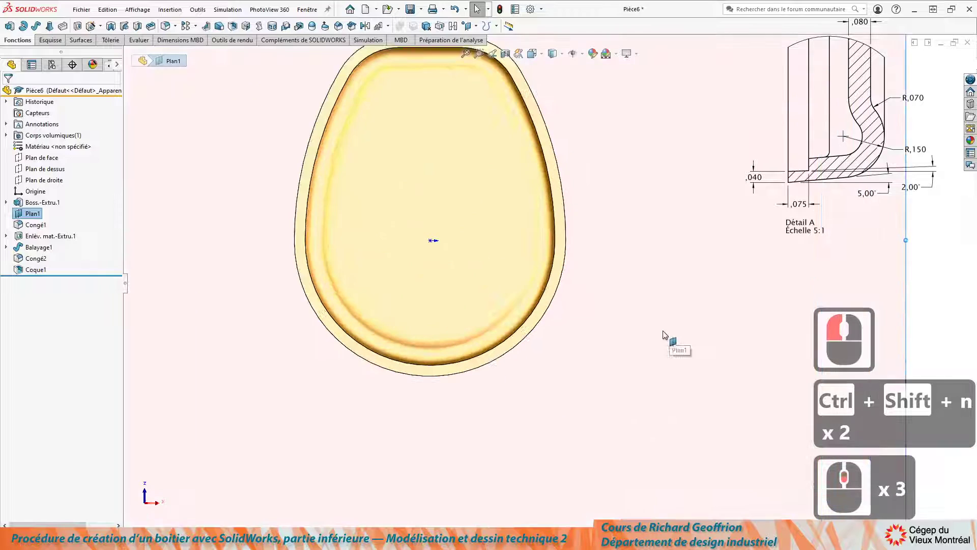
pyautogui.press('l')
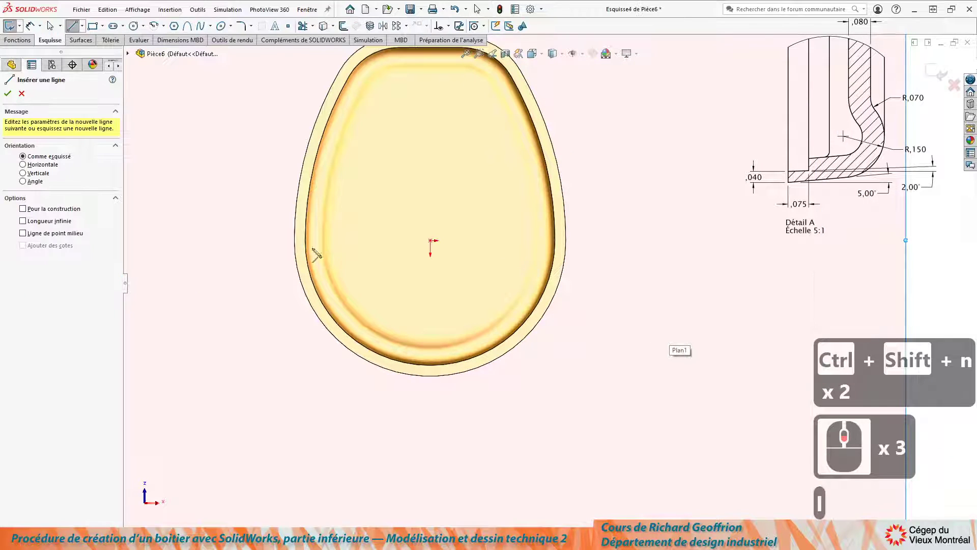
pyautogui.click(360, 241)
pyautogui.click(523, 240)
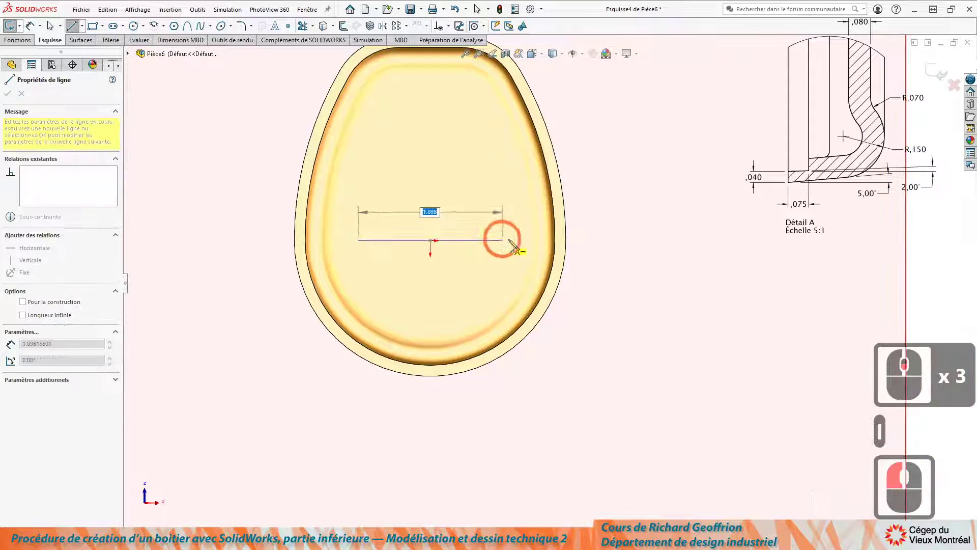
pyautogui.click(457, 289)
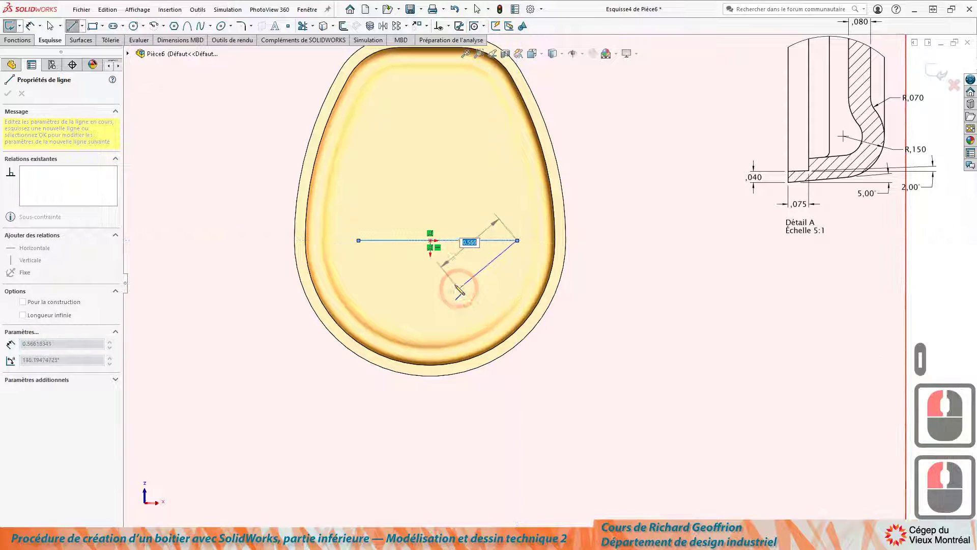
pyautogui.press('Escape')
# Sketch a vertical line through the origin that crosses the horizontal line.
pyautogui.press('l')
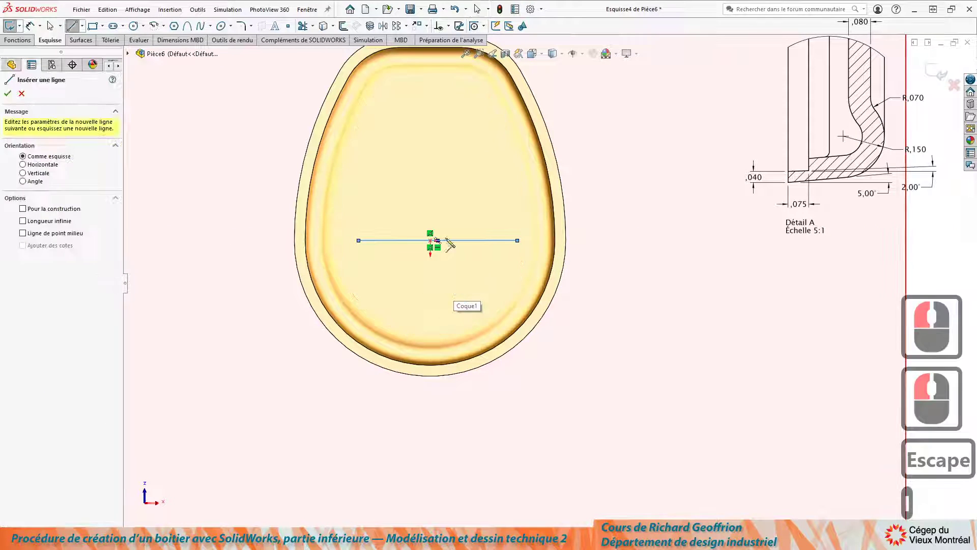
pyautogui.moveTo(432, 117); pyautogui.dragTo(430, 307)
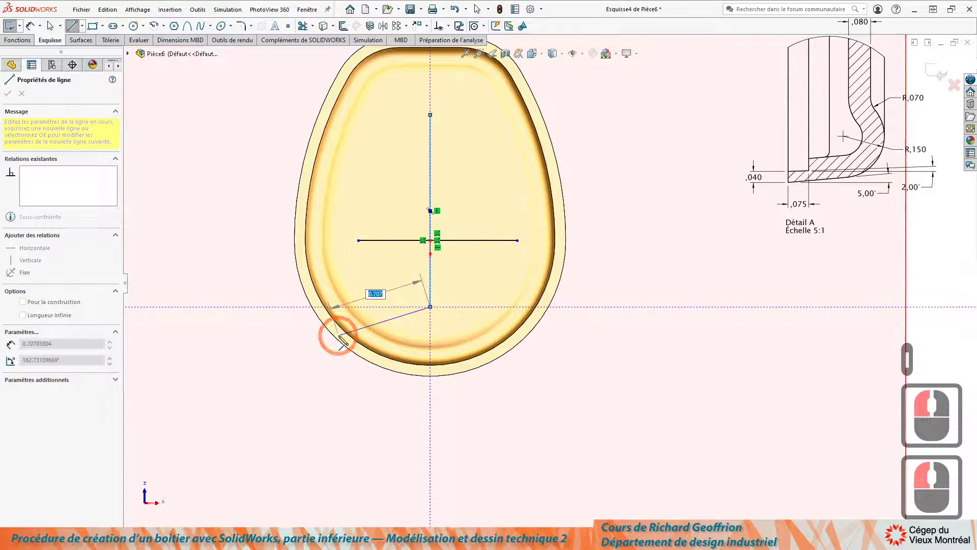
pyautogui.press('Escape')
pyautogui.press('Escape')
# Close the cross sketch and hide the offset reference plane.
pyautogui.moveTo(282, 365)
pyautogui.mouseDown(button='middle')
pyautogui.moveTo(290, 244)
pyautogui.moveTo(481, 364)
pyautogui.moveTo(462, 424)
pyautogui.moveTo(475, 459)
pyautogui.mouseUp(button='middle')
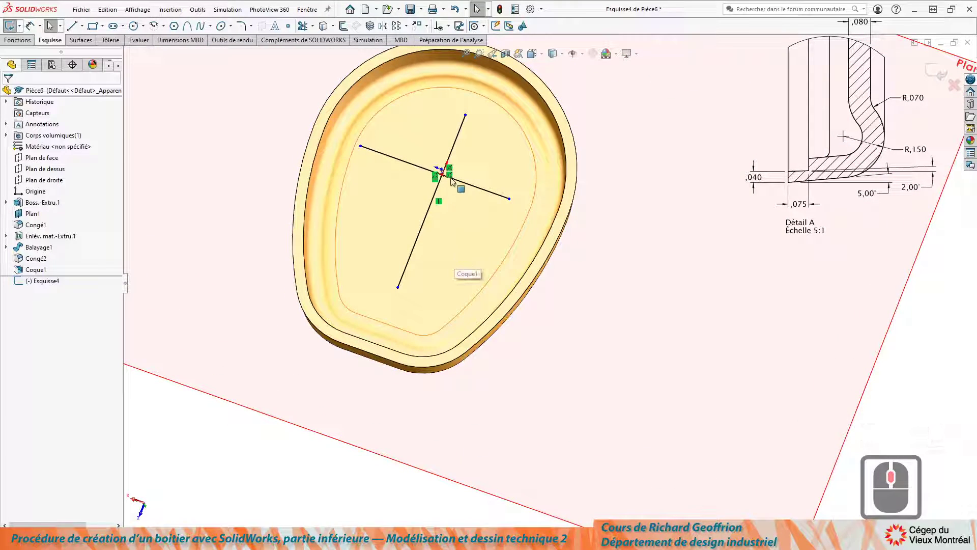
pyautogui.scroll(-2, 428, 139)
pyautogui.scroll(3, 550, 284)
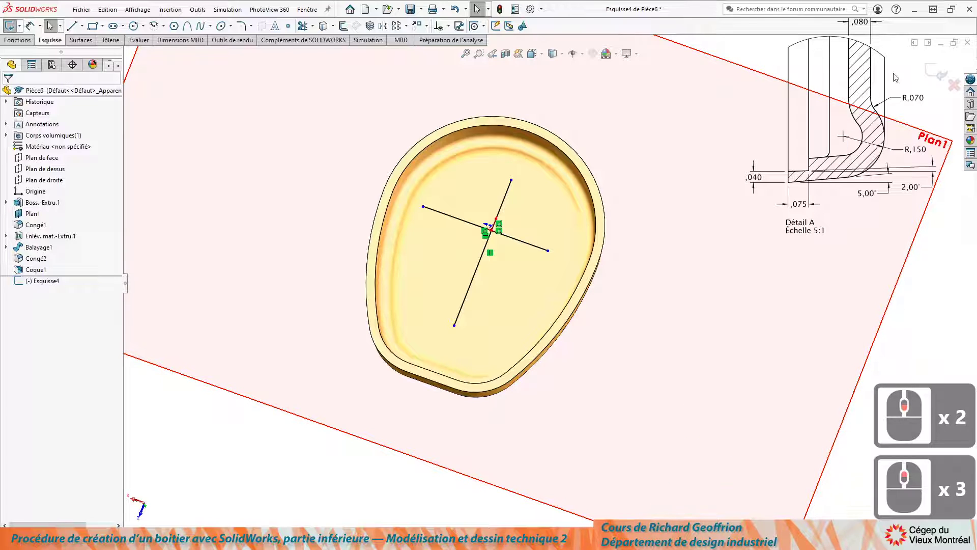
pyautogui.click(943, 75)
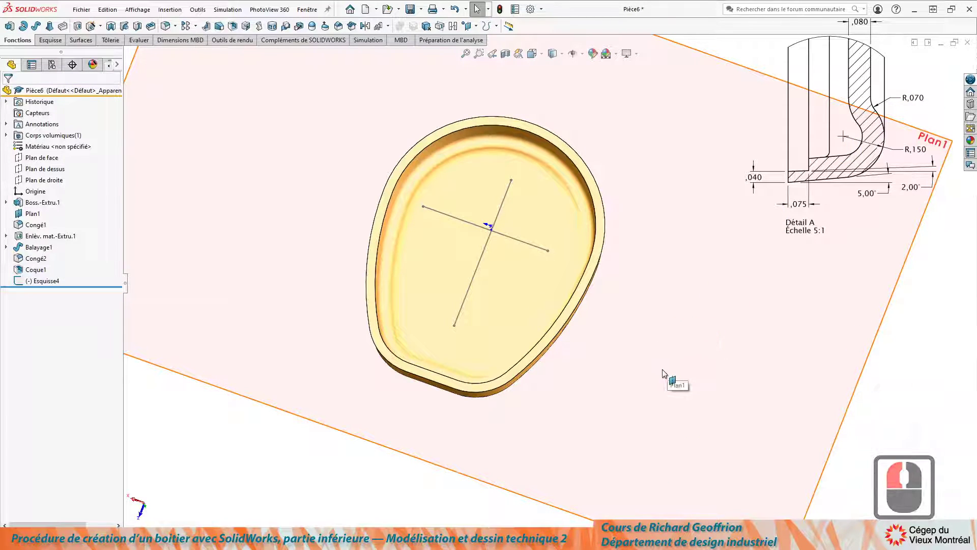
pyautogui.click(665, 378)
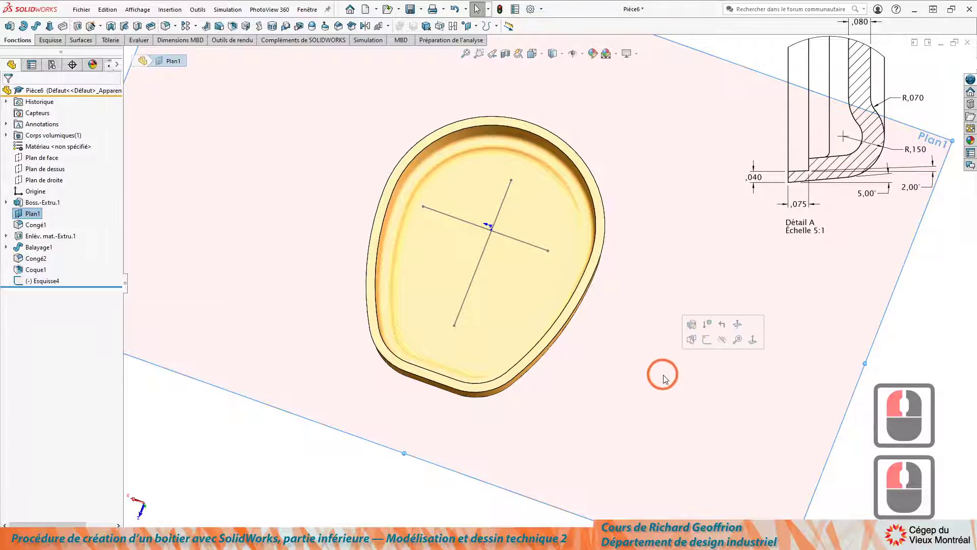
pyautogui.click(722, 340)
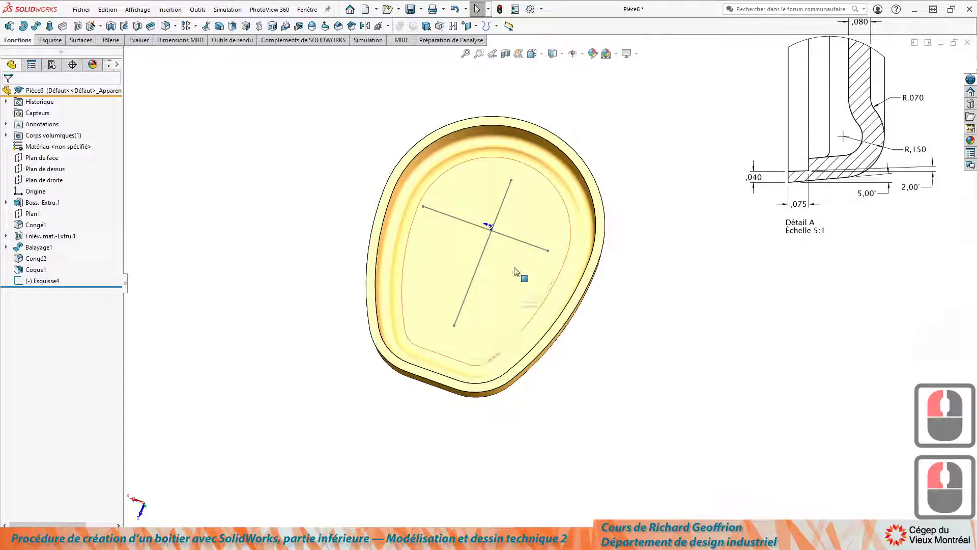
# Start a Rib from the cross sketch inside the shell and flip its material side.
pyautogui.scroll(-3, 509, 262)
pyautogui.scroll(-3, 495, 224)
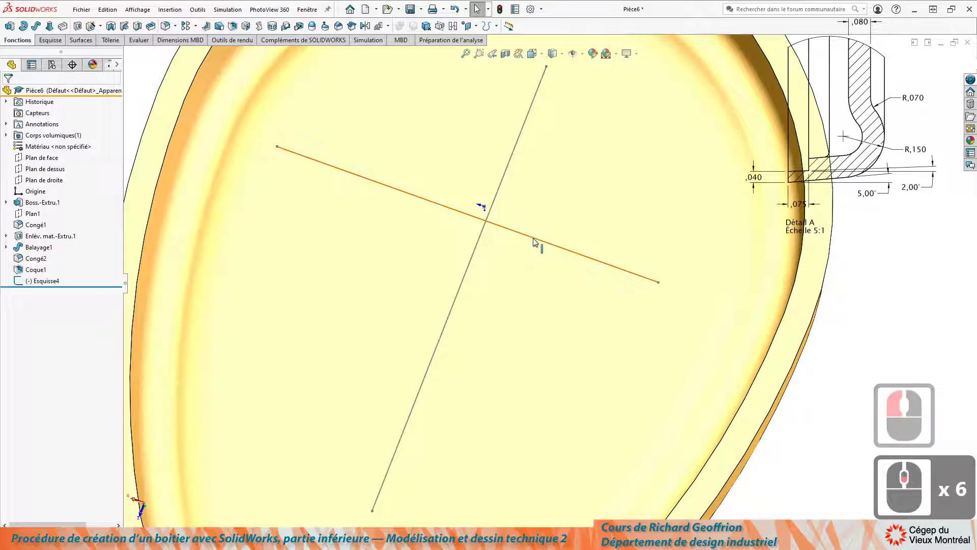
pyautogui.scroll(5, 497, 312)
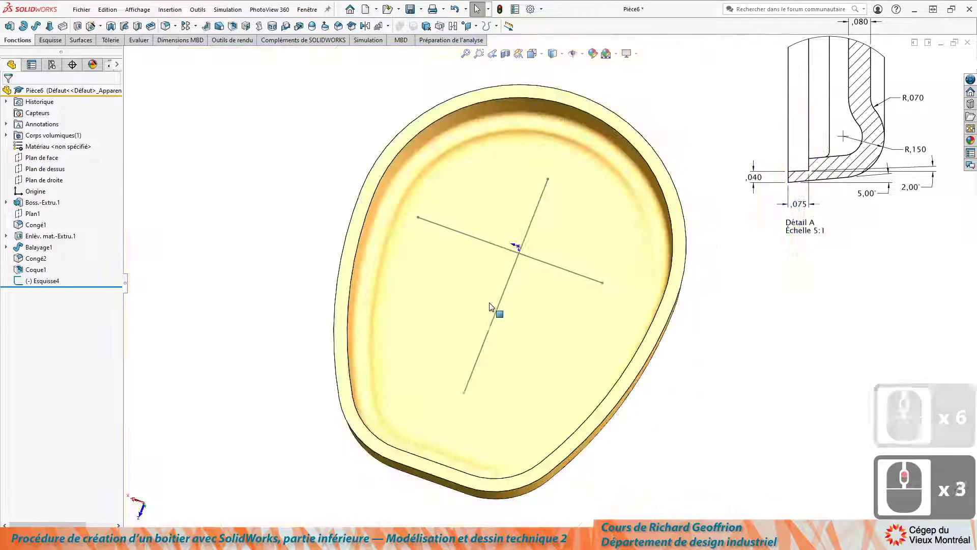
pyautogui.moveTo(491, 364)
pyautogui.mouseDown(button='middle')
pyautogui.moveTo(414, 231)
pyautogui.moveTo(427, 255)
pyautogui.moveTo(528, 239)
pyautogui.mouseUp(button='middle')
pyautogui.scroll(-2, 528, 238)
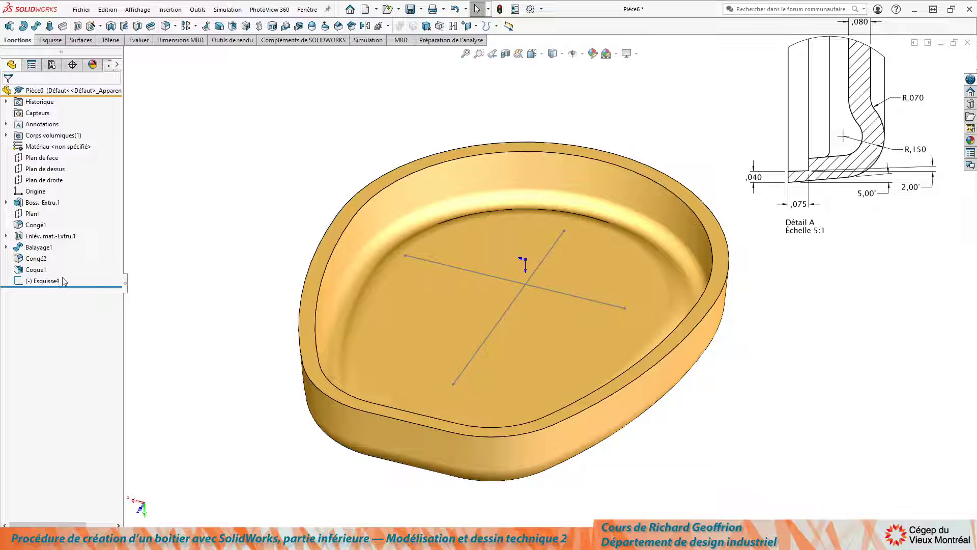
pyautogui.click(45, 281)
pyautogui.click(206, 27)
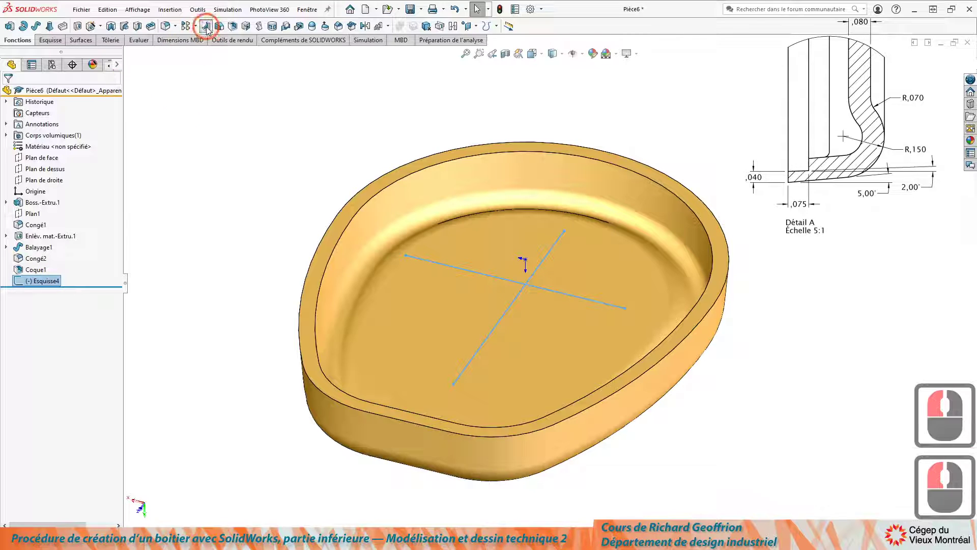
pyautogui.moveTo(275, 254); pyautogui.dragTo(312, 317, button='middle')
pyautogui.scroll(-3, 312, 316)
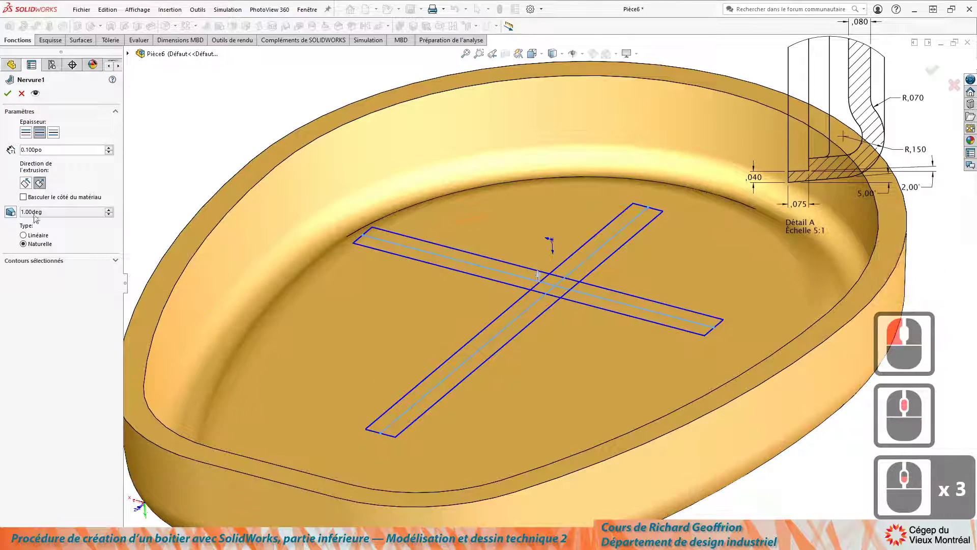
pyautogui.click(23, 197)
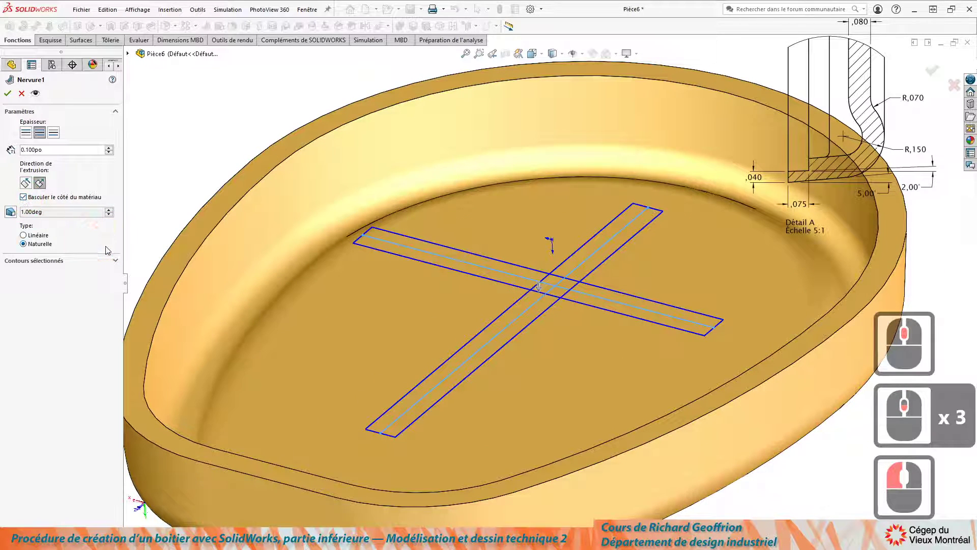
# Set the rib thickness to 0.04 in, enable a 1° outward draft measured at the sketch plane, and create the ribs.
pyautogui.tripleClick(53, 150)
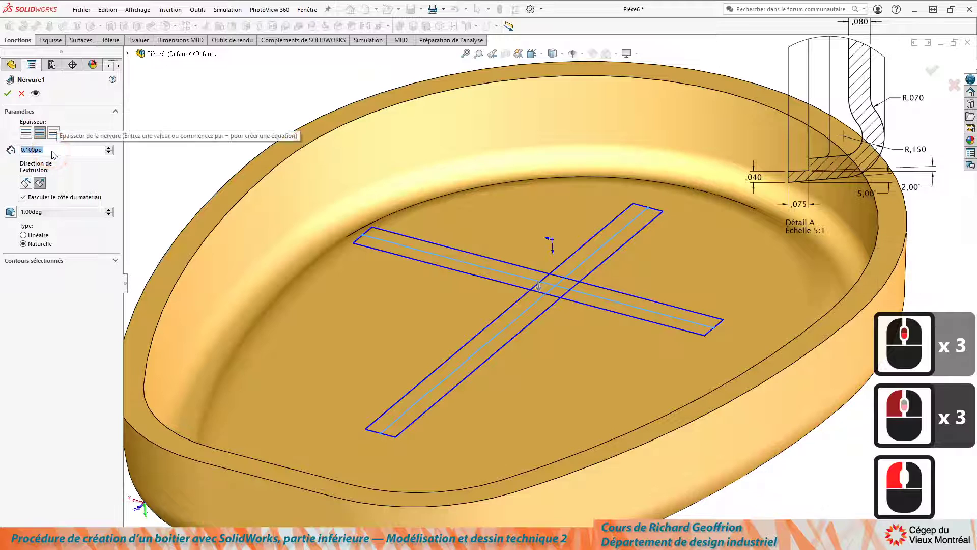
pyautogui.write('.04')
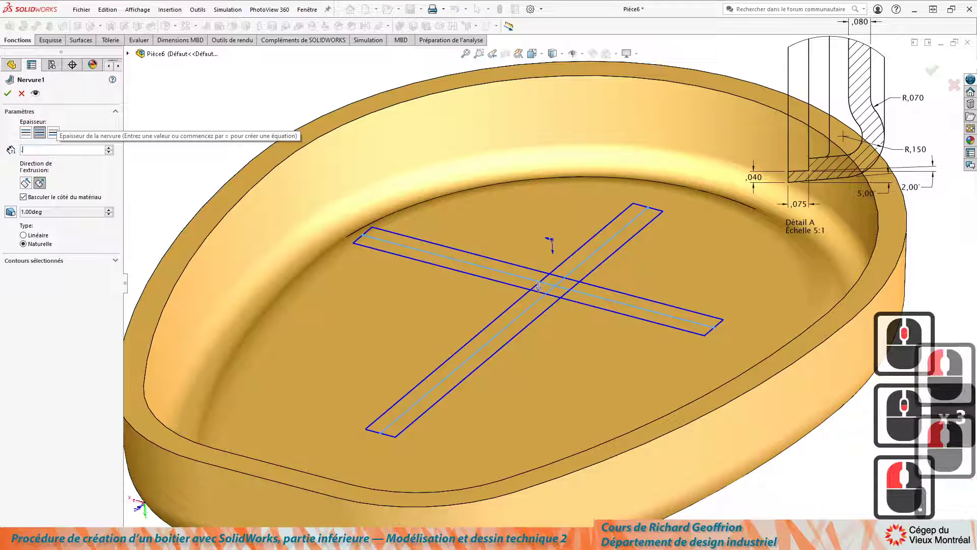
pyautogui.press('Return')
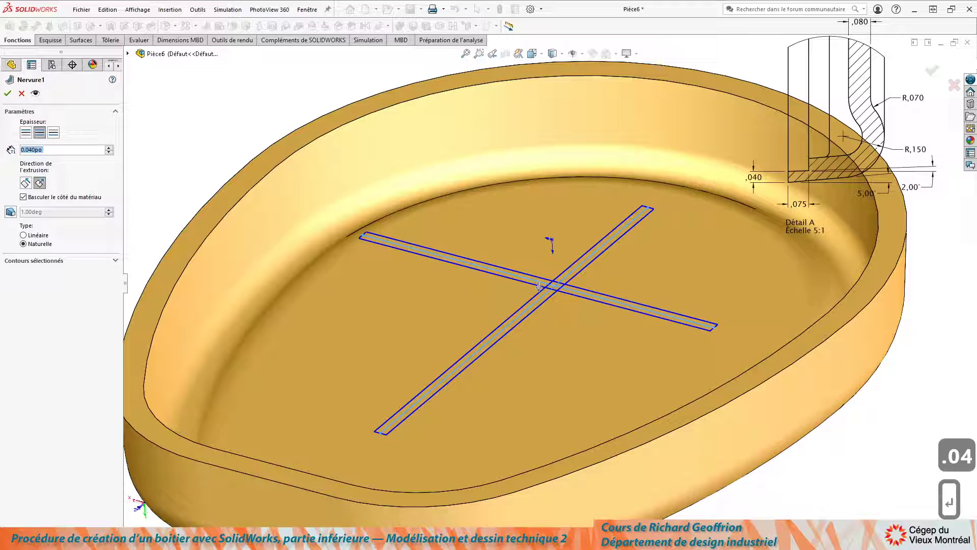
pyautogui.doubleClick(539, 286)
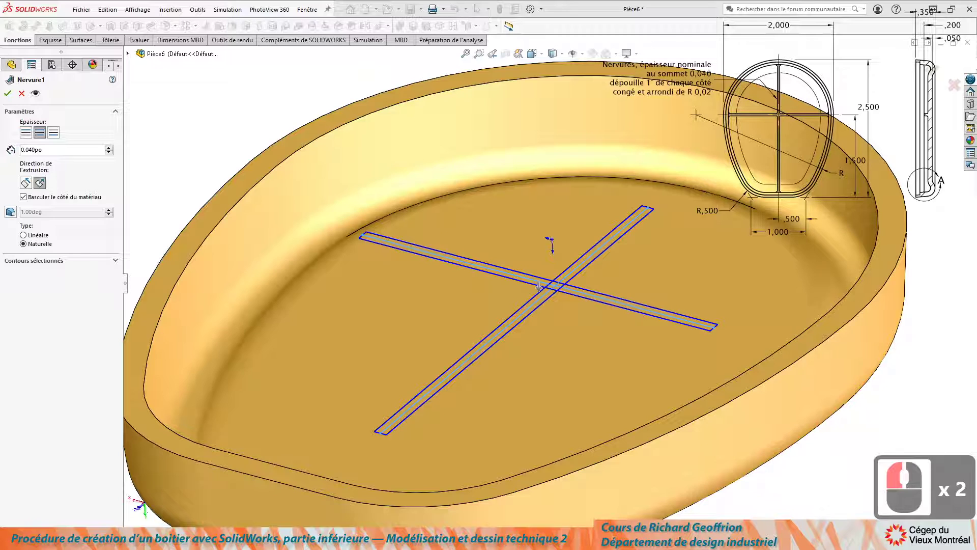
pyautogui.click(10, 213)
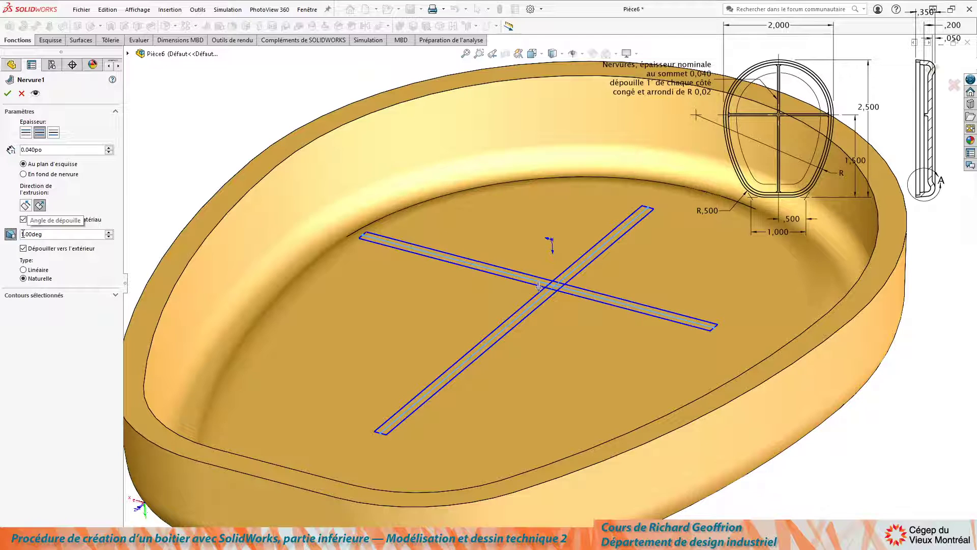
pyautogui.click(8, 93)
# Examine the ribs face-on and close up at their crossing to check the draft on their side faces.
pyautogui.moveTo(249, 212); pyautogui.dragTo(326, 239, button='middle')
pyautogui.click(382, 247)
pyautogui.scroll(2, 402, 251)
pyautogui.scroll(3, 536, 326)
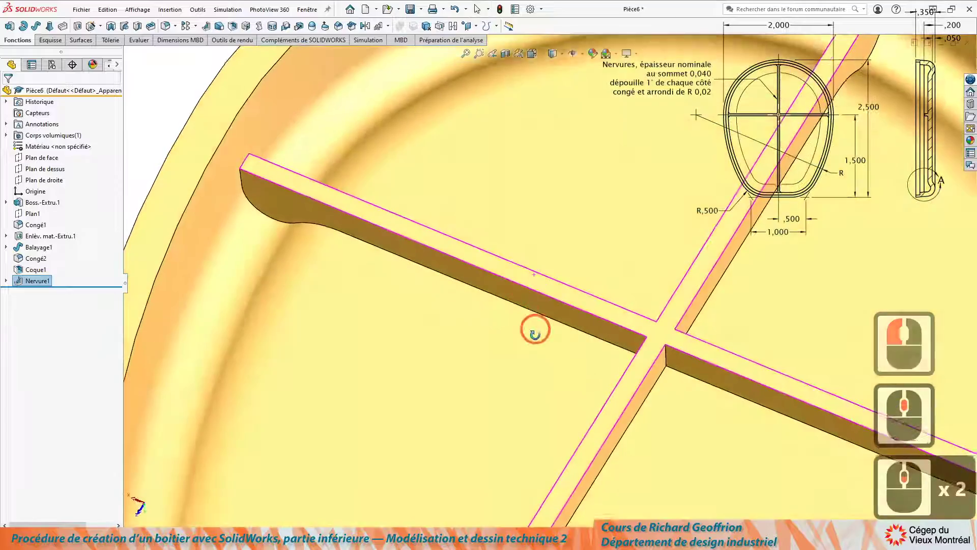
pyautogui.click(619, 390)
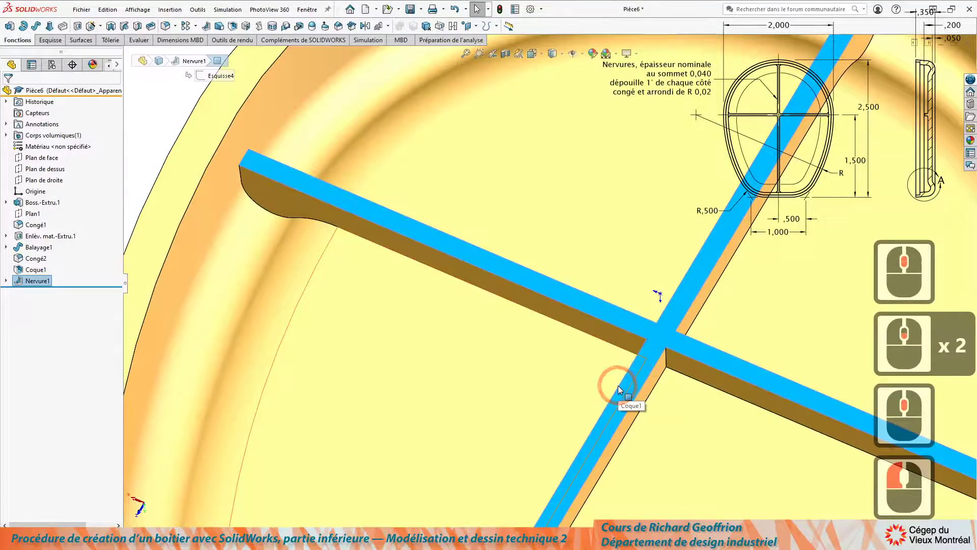
pyautogui.hotkey('ctrl', 'shift', 'n')
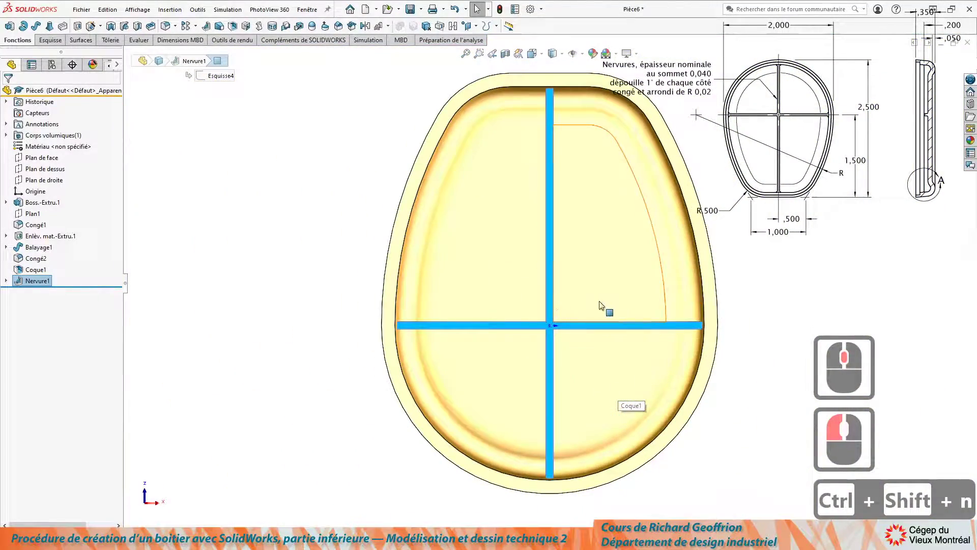
pyautogui.scroll(-4, 590, 321)
pyautogui.scroll(16, 541, 313)
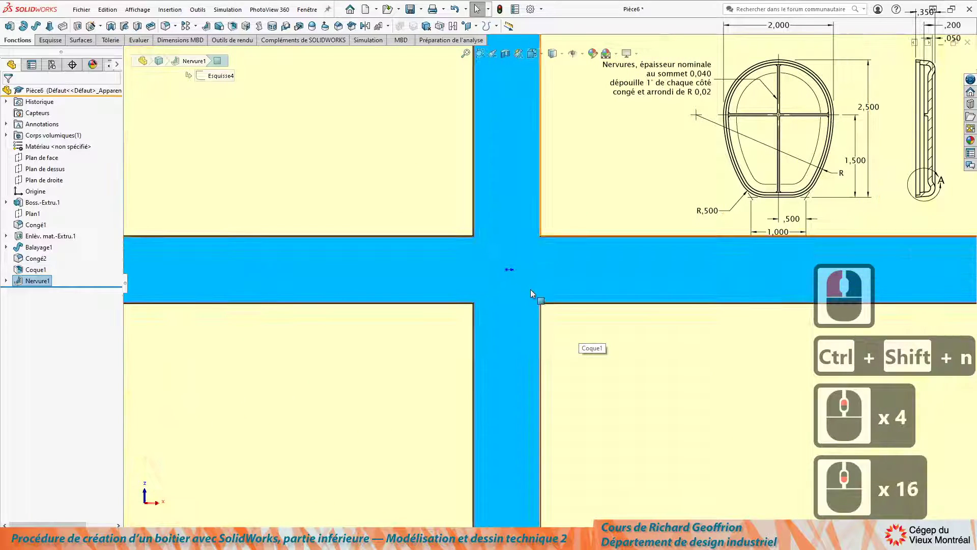
pyautogui.scroll(12, 530, 293)
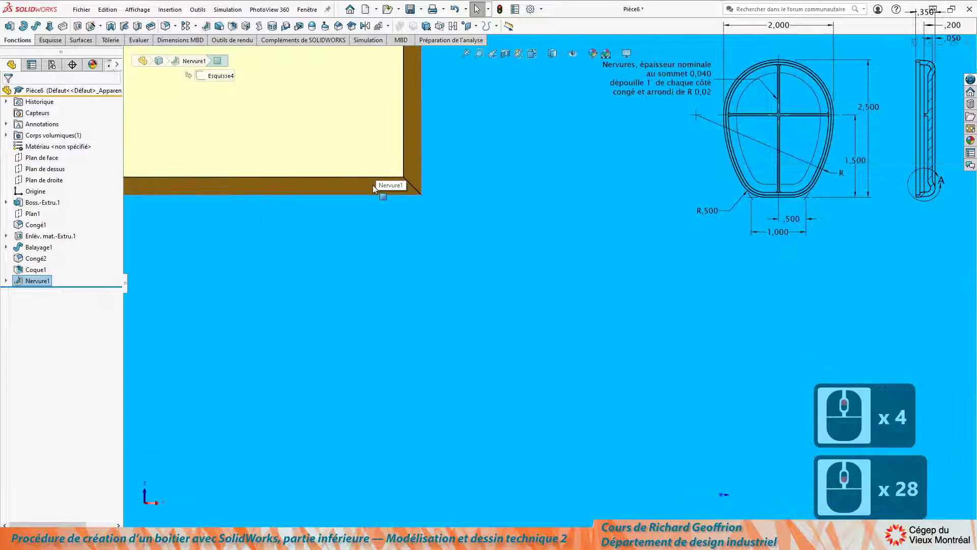
pyautogui.click(414, 176)
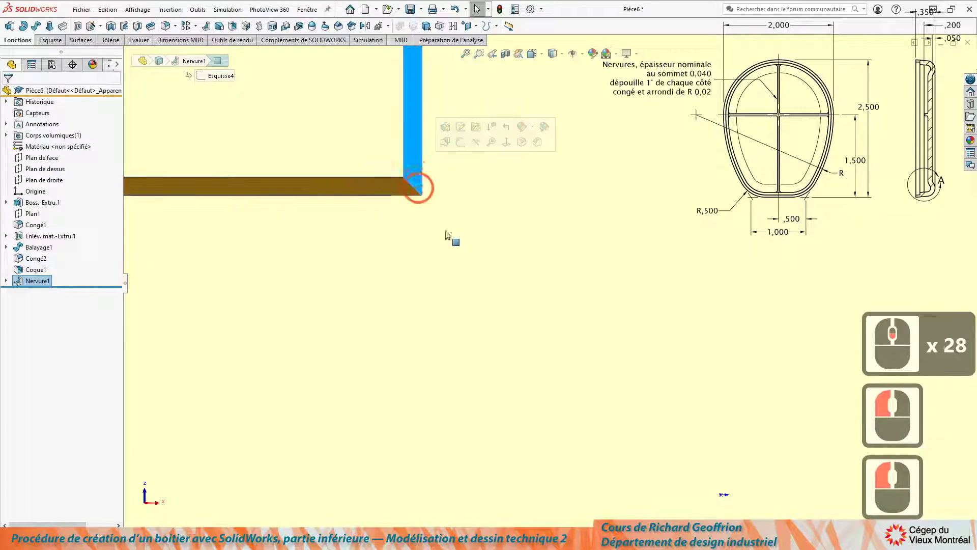
pyautogui.scroll(-20, 524, 283)
pyautogui.moveTo(467, 314); pyautogui.dragTo(506, 284, button='middle')
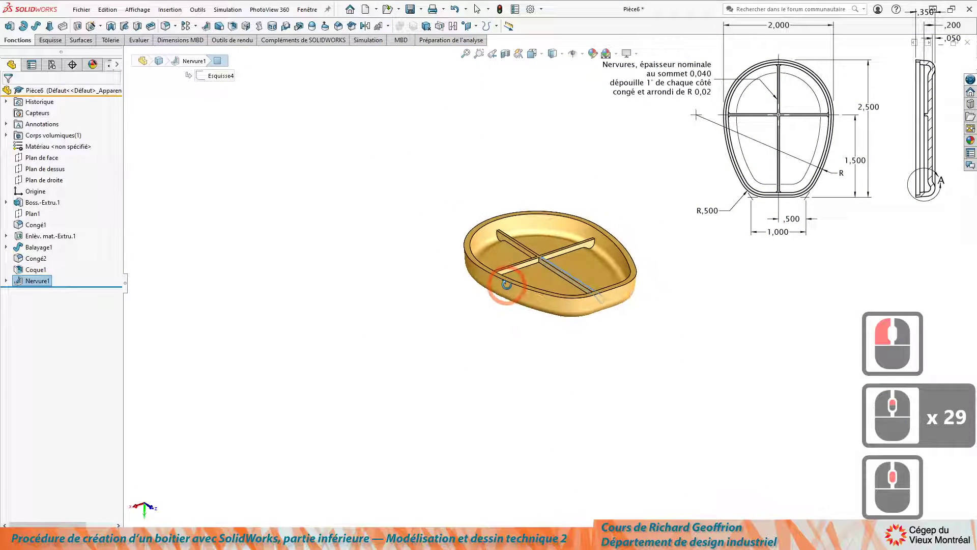
pyautogui.scroll(5, 506, 283)
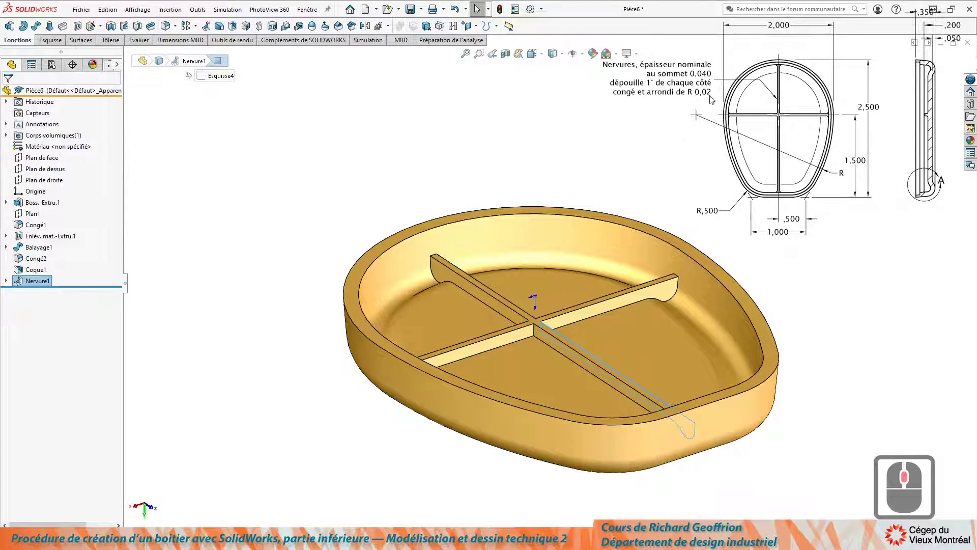
pyautogui.click(469, 227)
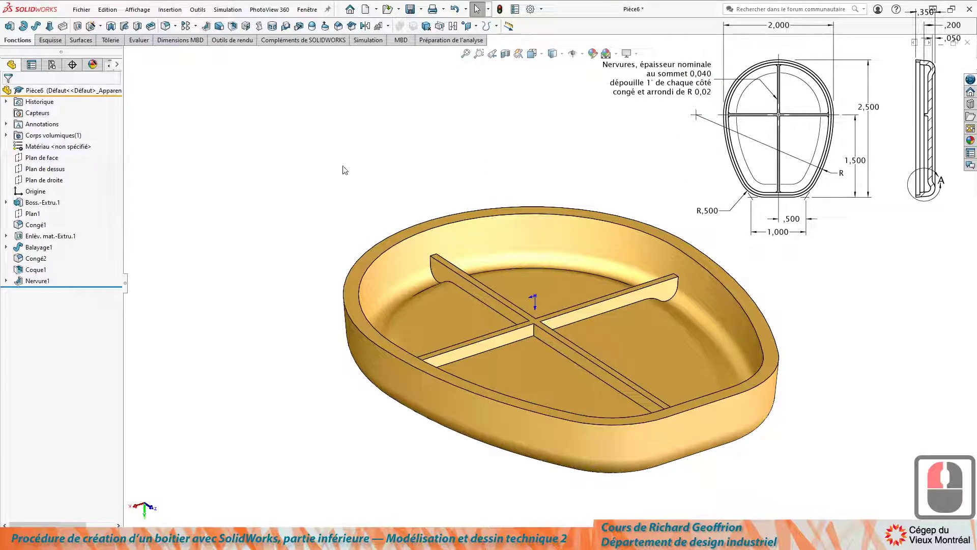
pyautogui.scroll(-5, 564, 323)
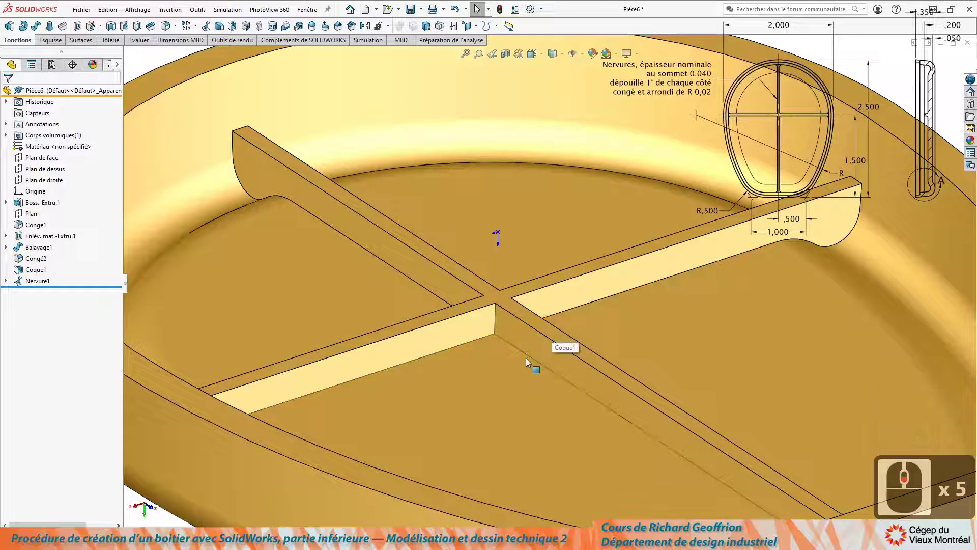
pyautogui.click(500, 332)
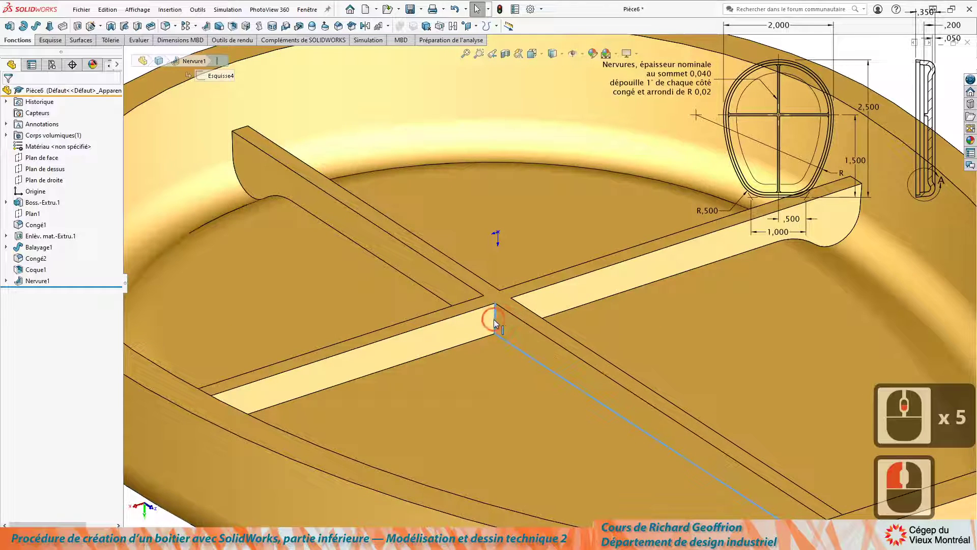
pyautogui.keyDown('ctrl'); pyautogui.click(515, 316); pyautogui.keyUp('ctrl')
pyautogui.keyDown('ctrl'); pyautogui.click(475, 317); pyautogui.keyUp('ctrl')
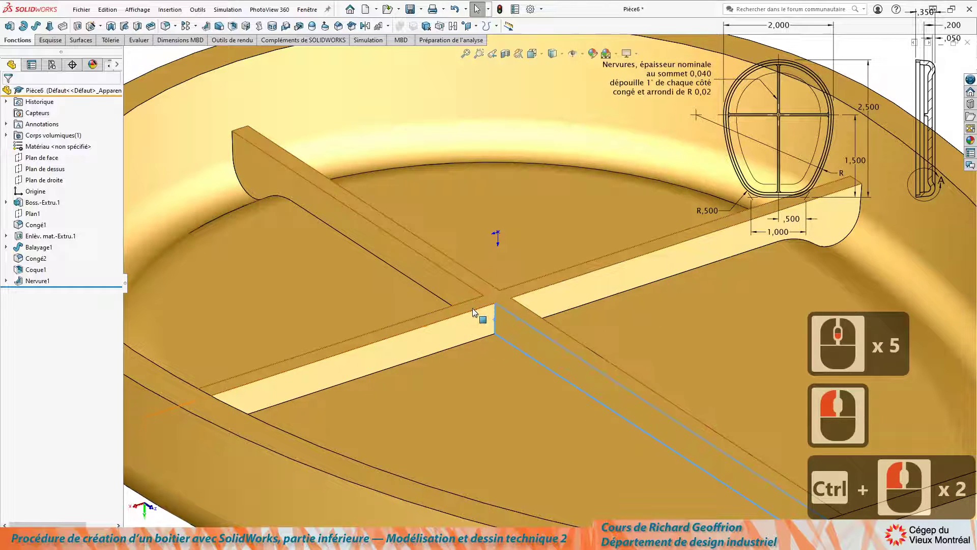
pyautogui.keyDown('ctrl'); pyautogui.click(472, 338); pyautogui.keyUp('ctrl')
pyautogui.keyDown('ctrl'); pyautogui.click(476, 344); pyautogui.keyUp('ctrl')
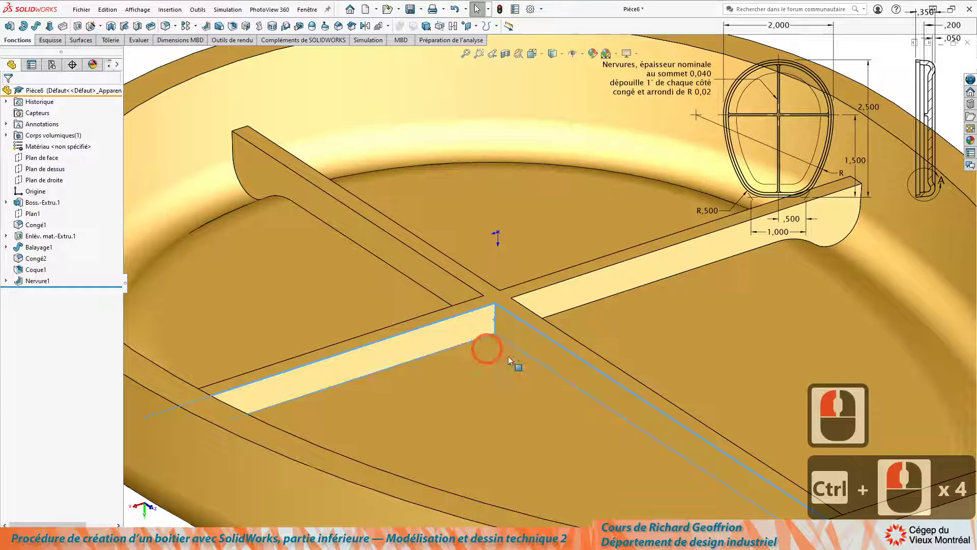
pyautogui.scroll(7, 526, 351)
pyautogui.click(317, 244)
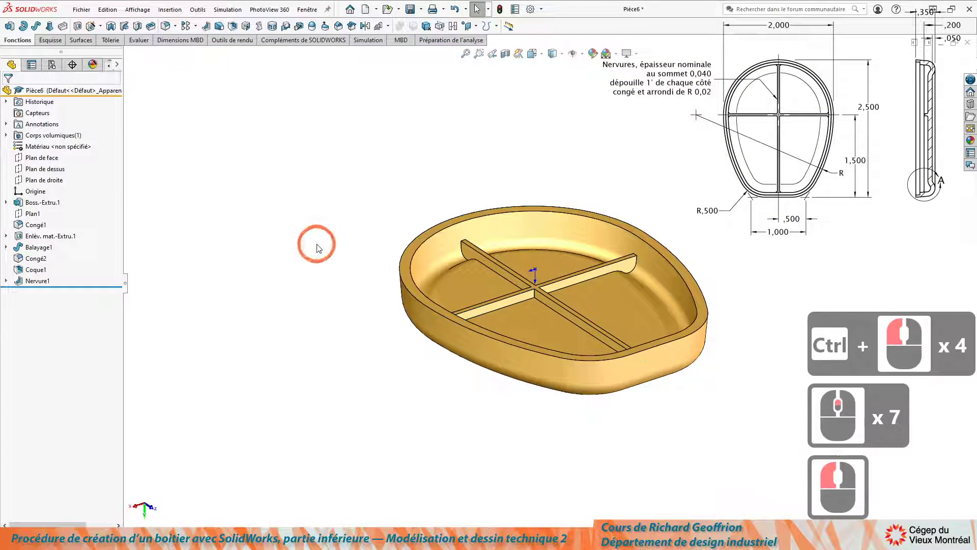
# Fillet all edges of the whole rib feature with a 0.02 in radius.
pyautogui.click(31, 281)
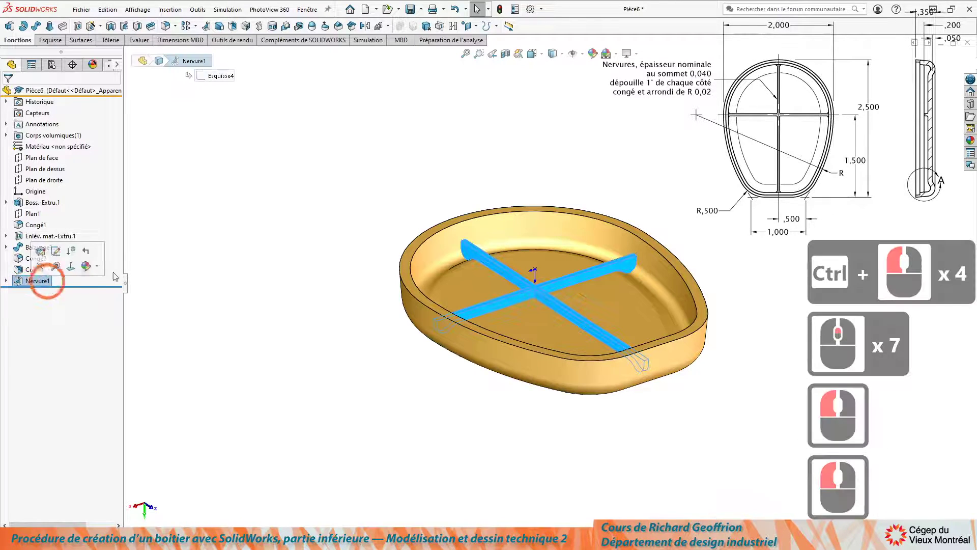
pyautogui.click(166, 27)
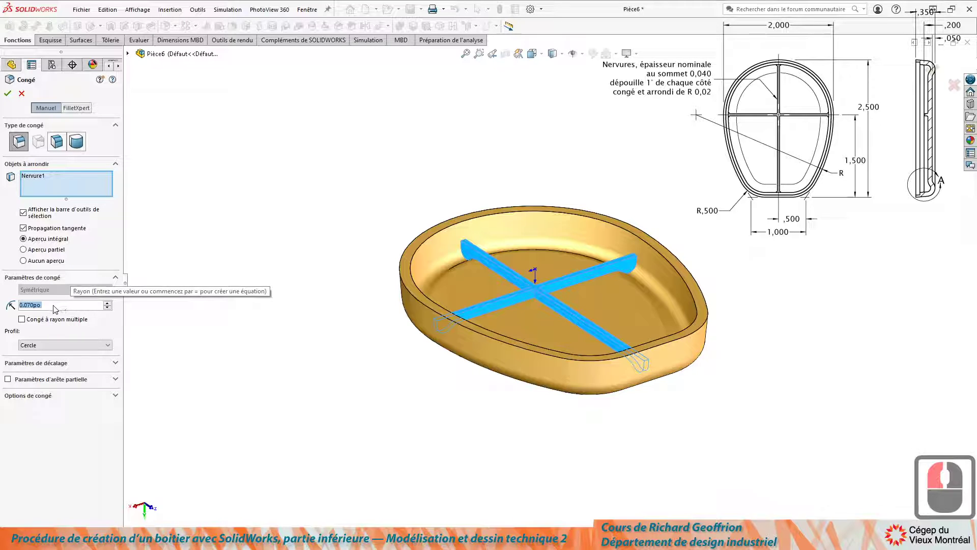
pyautogui.write('.02')
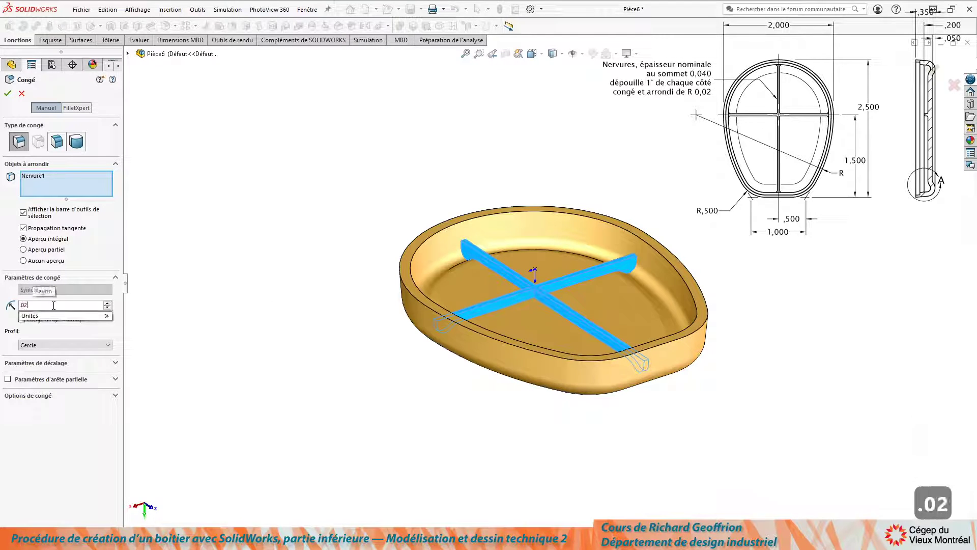
pyautogui.press('Return')
pyautogui.press('Return')
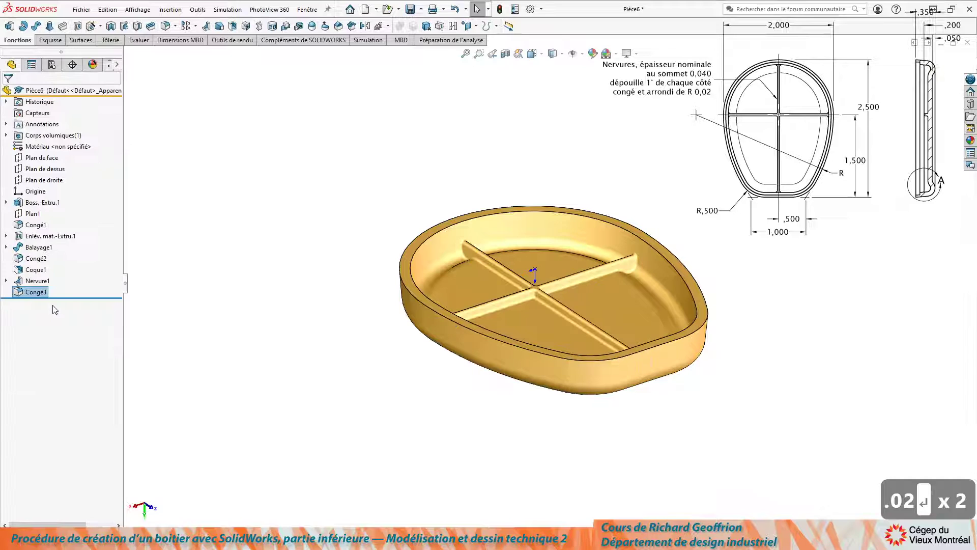
# Start a sketch on the shell's flat rim face and offset the face's outer contour 0.04 in inward.
pyautogui.moveTo(377, 190); pyautogui.dragTo(465, 273, button='middle')
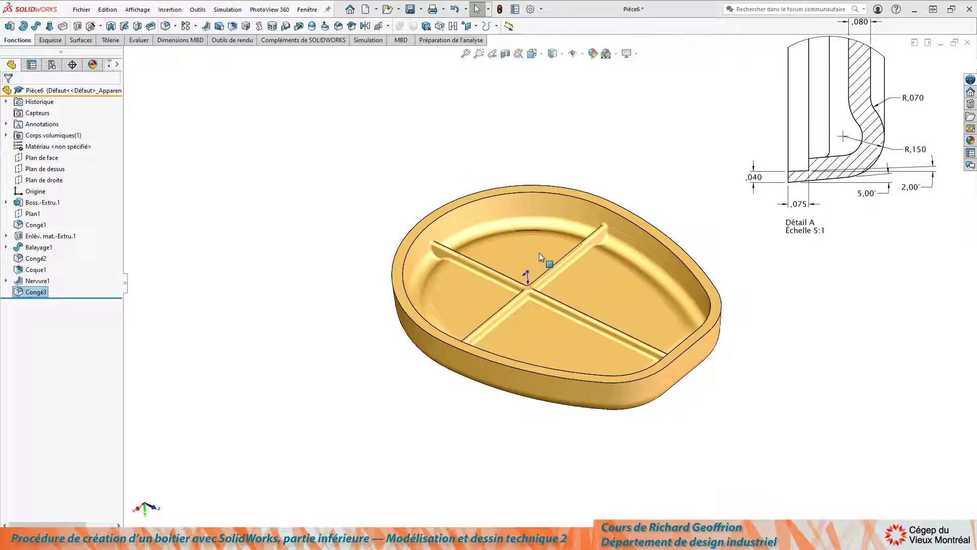
pyautogui.scroll(-5, 540, 253)
pyautogui.moveTo(523, 267); pyautogui.dragTo(589, 283, button='middle')
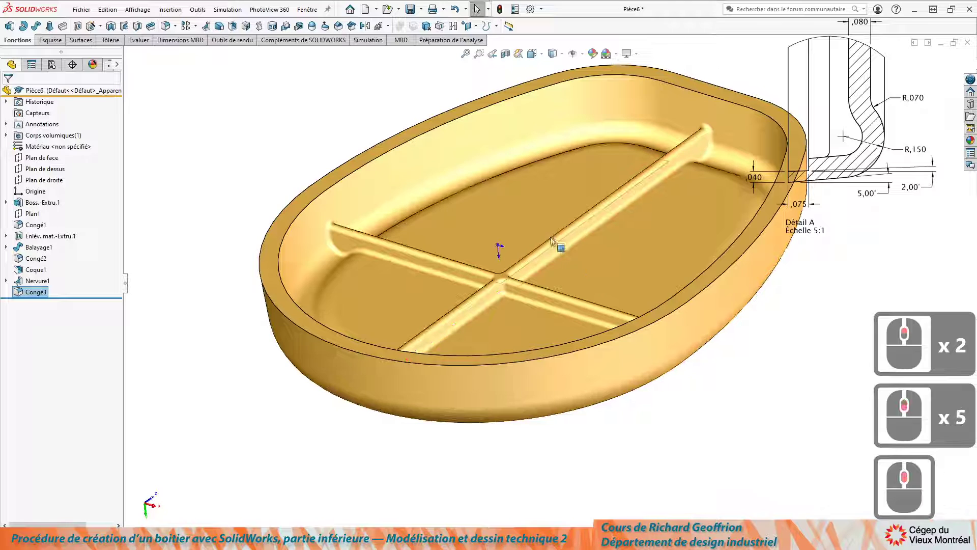
pyautogui.keyDown('ctrl'); pyautogui.moveTo(526, 260); pyautogui.dragTo(508, 287, button='middle'); pyautogui.keyUp('ctrl')
pyautogui.click(237, 270)
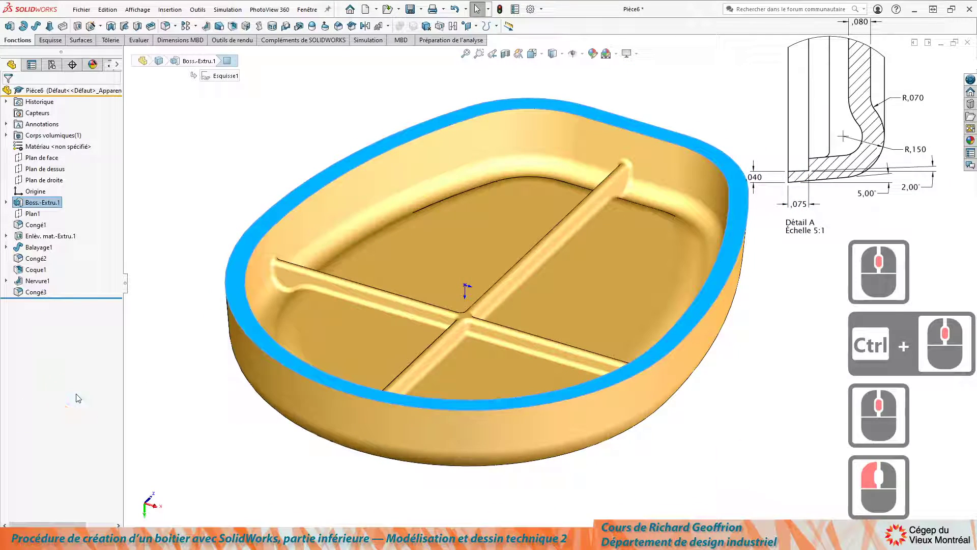
pyautogui.press('l')
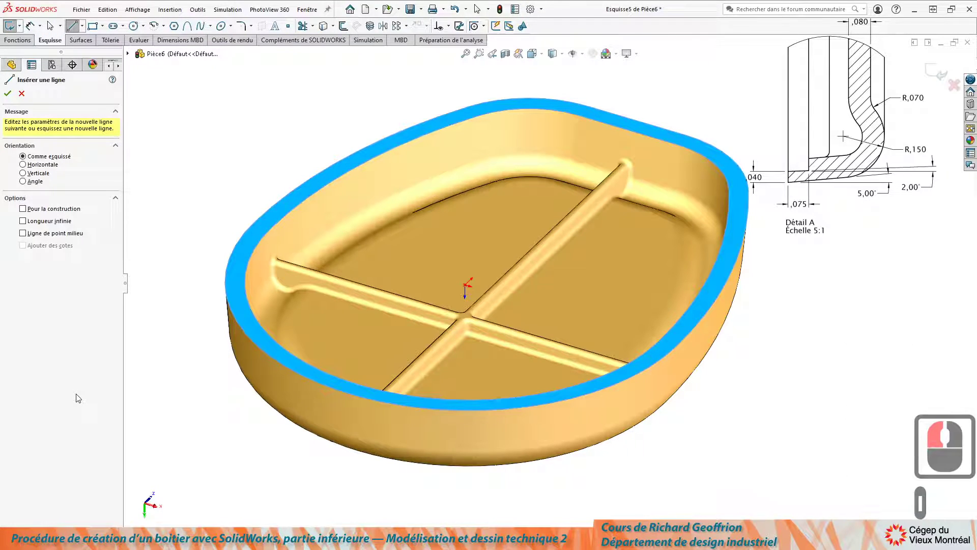
pyautogui.click(344, 26)
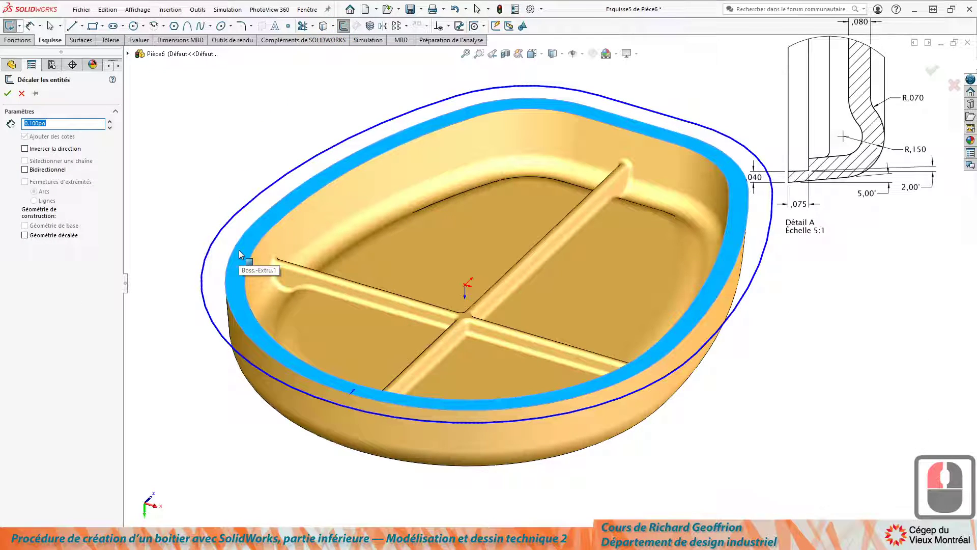
pyautogui.write('.04')
pyautogui.press('Return')
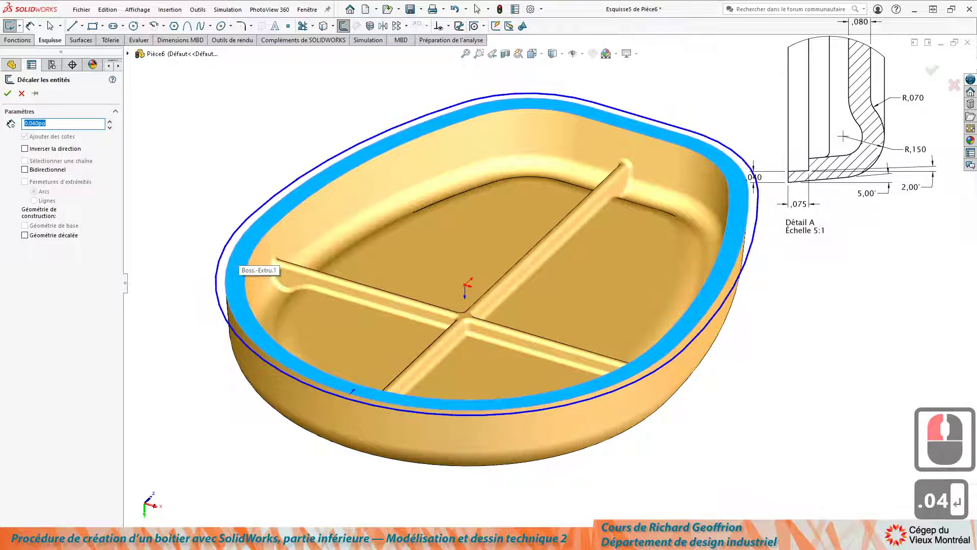
pyautogui.click(25, 148)
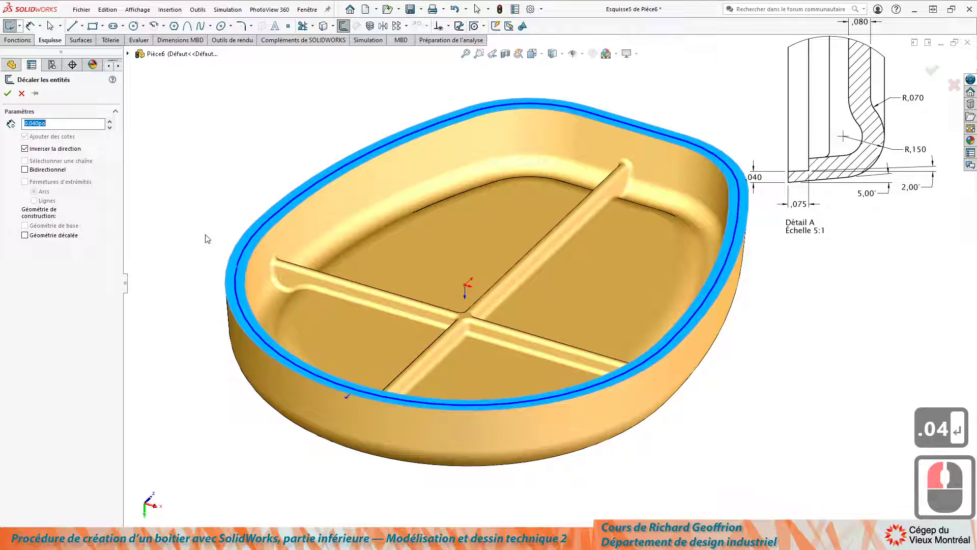
pyautogui.press('Return')
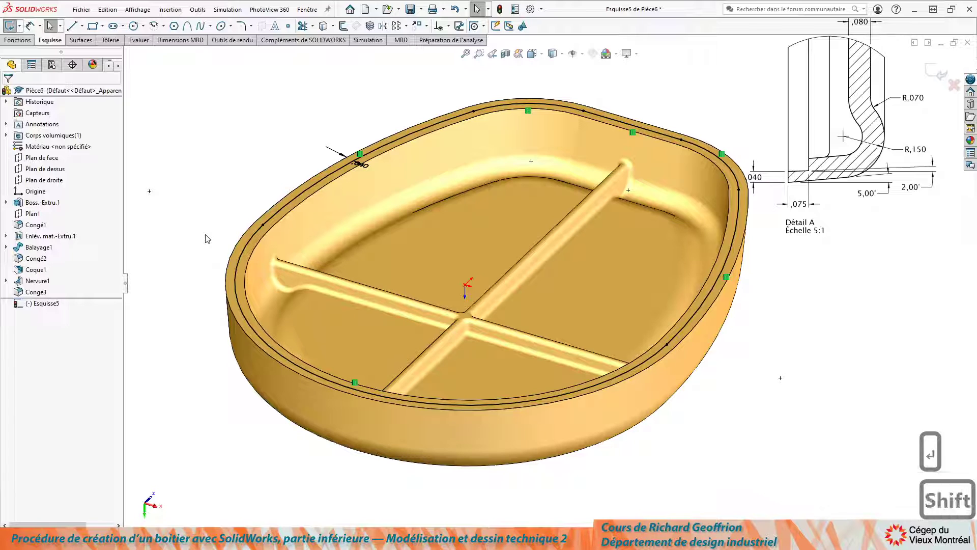
# Cut-extrude the area inside the offset rim contour to a blind depth of 0.075 in with a 5° inward draft.
pyautogui.hotkey('shift', 'x')
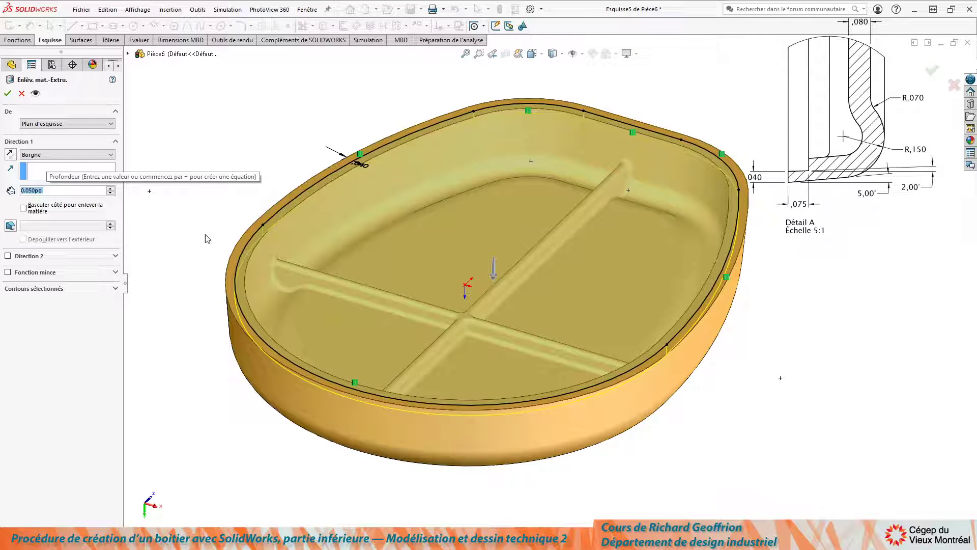
pyautogui.write('.075')
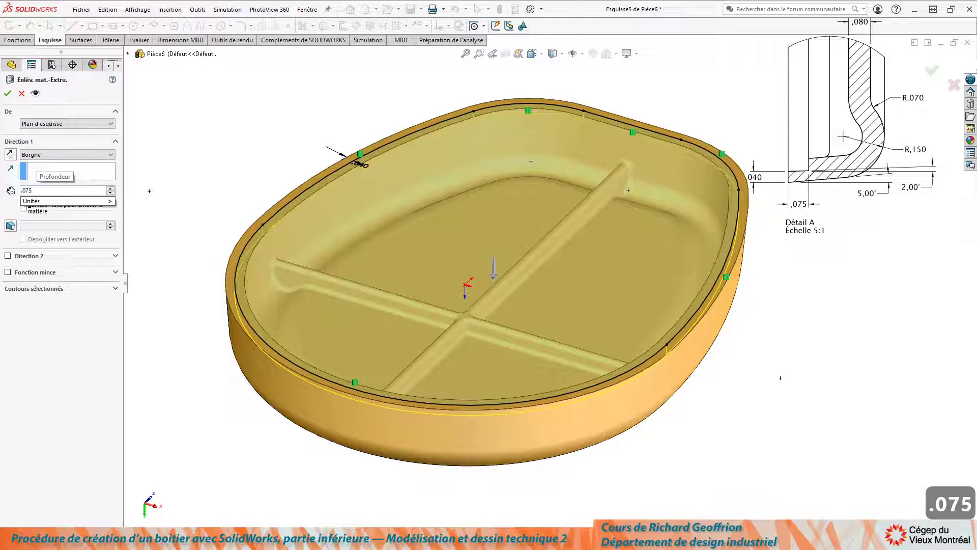
pyautogui.click(12, 229)
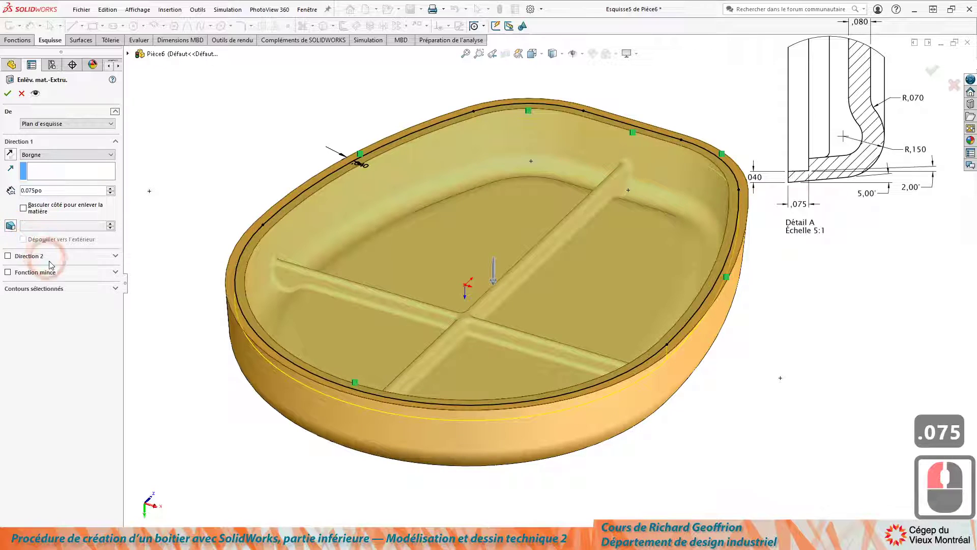
pyautogui.click(10, 226)
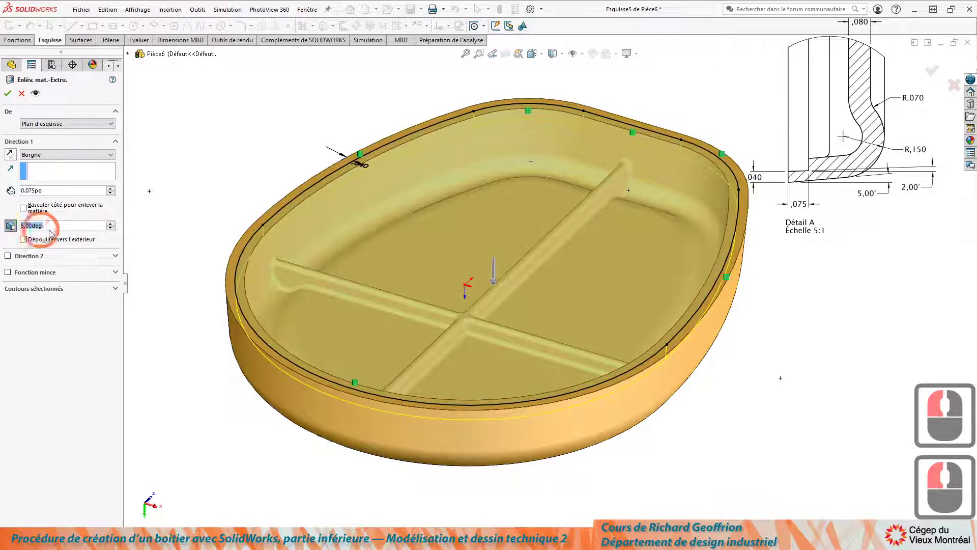
pyautogui.click(23, 239)
pyautogui.click(23, 239)
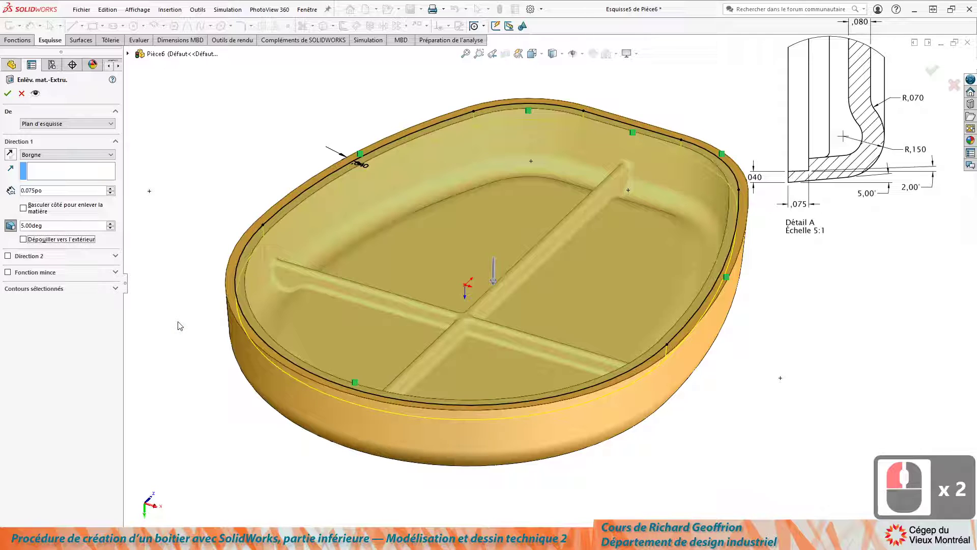
pyautogui.press('Return')
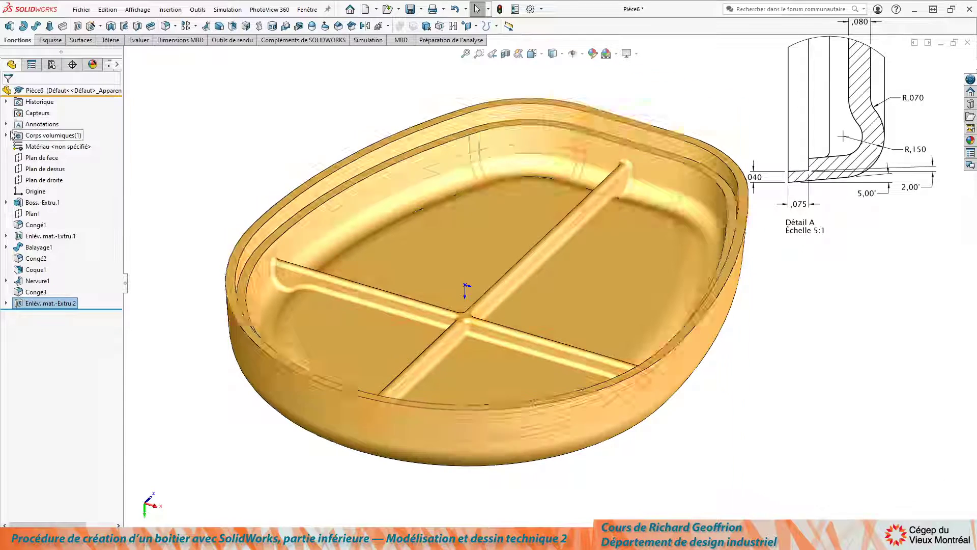
pyautogui.click(752, 177)
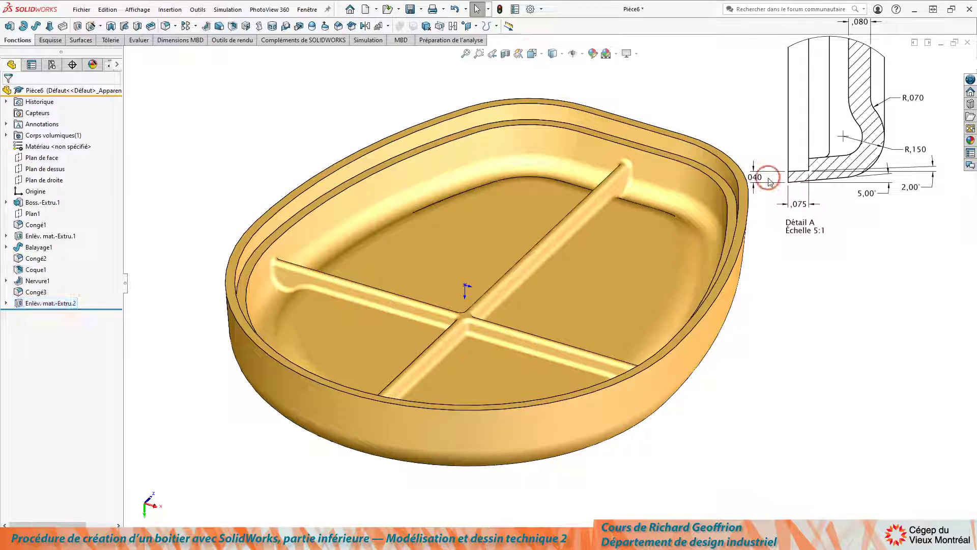
pyautogui.click(752, 178)
pyautogui.click(771, 180)
pyautogui.click(763, 177)
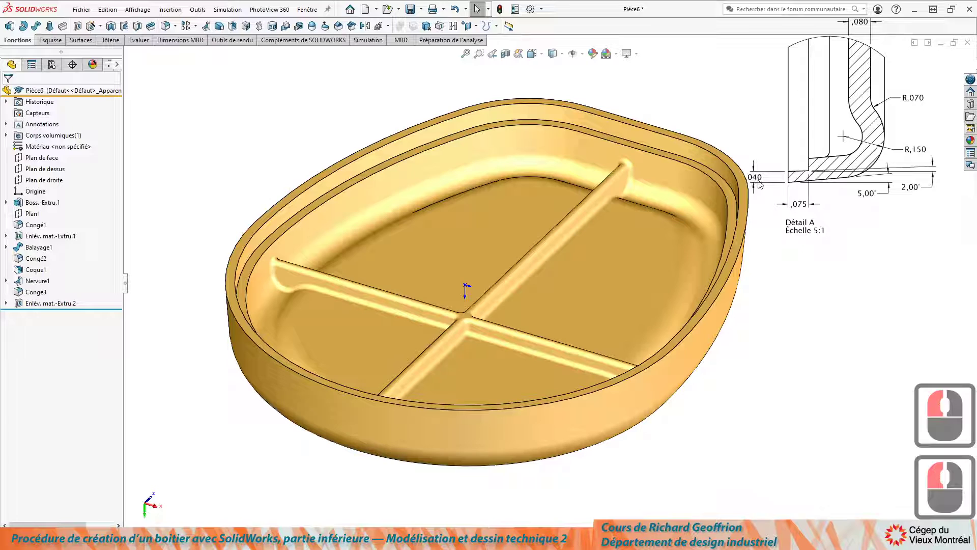
pyautogui.click(775, 182)
pyautogui.click(797, 176)
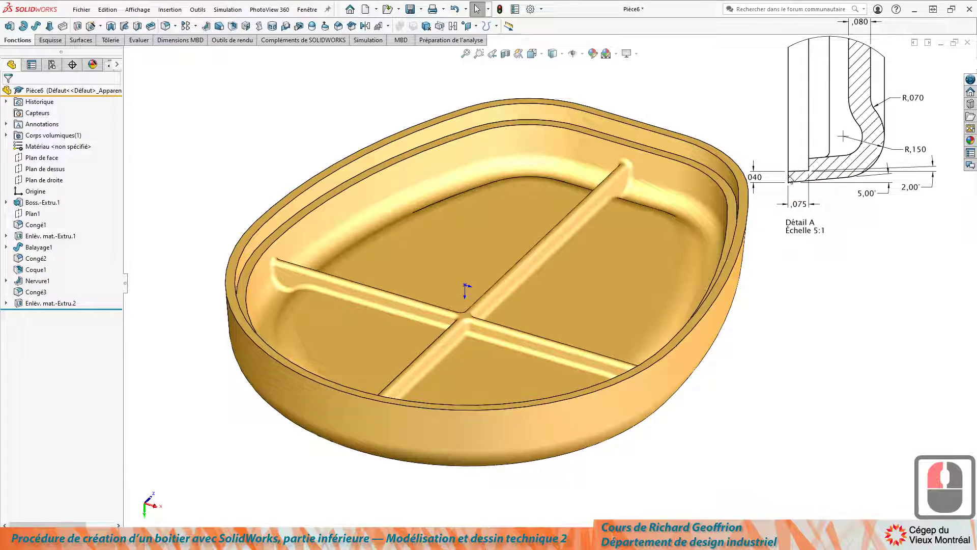
# Save the part in the Pièces folder as "boitier inf.SLDPRT".
pyautogui.hotkey('ctrl', 's')
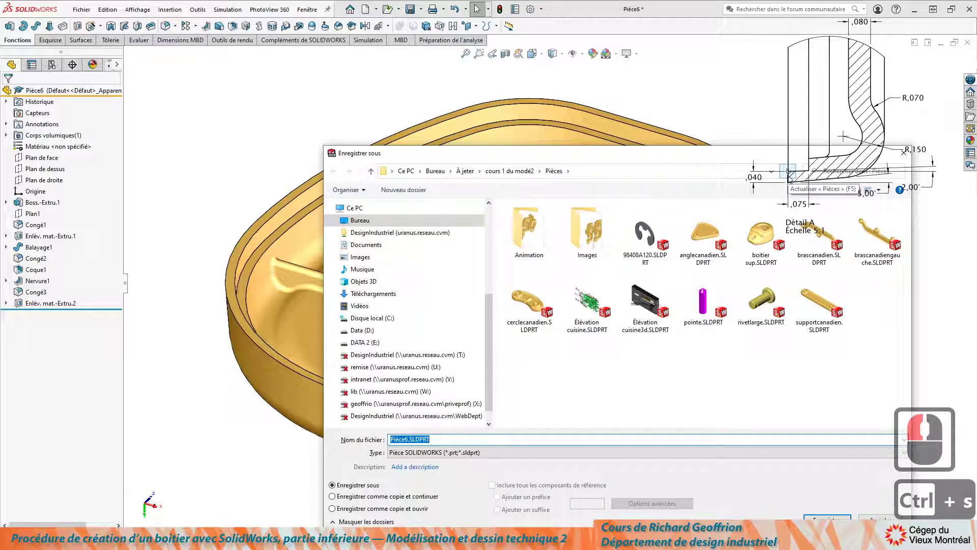
pyautogui.click(761, 234)
pyautogui.click(412, 441)
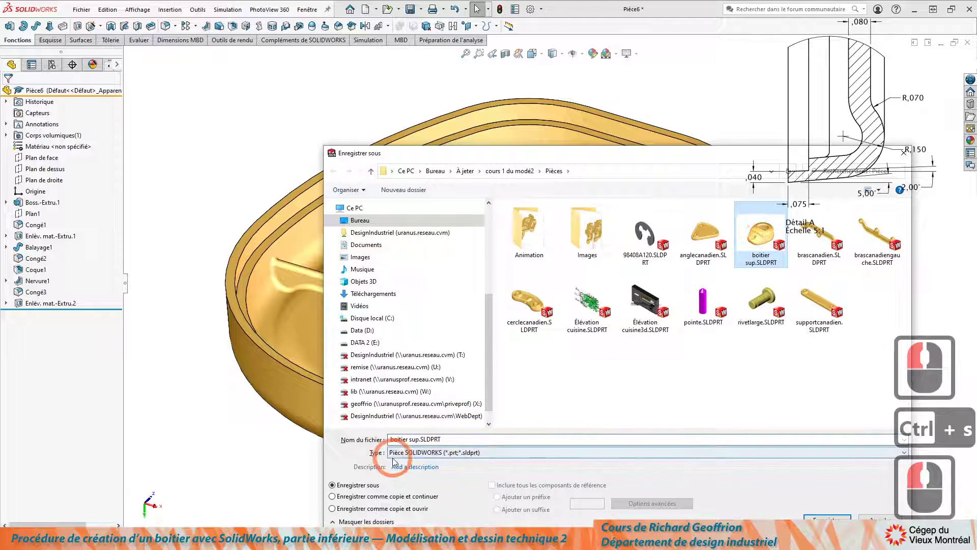
pyautogui.doubleClick(413, 440)
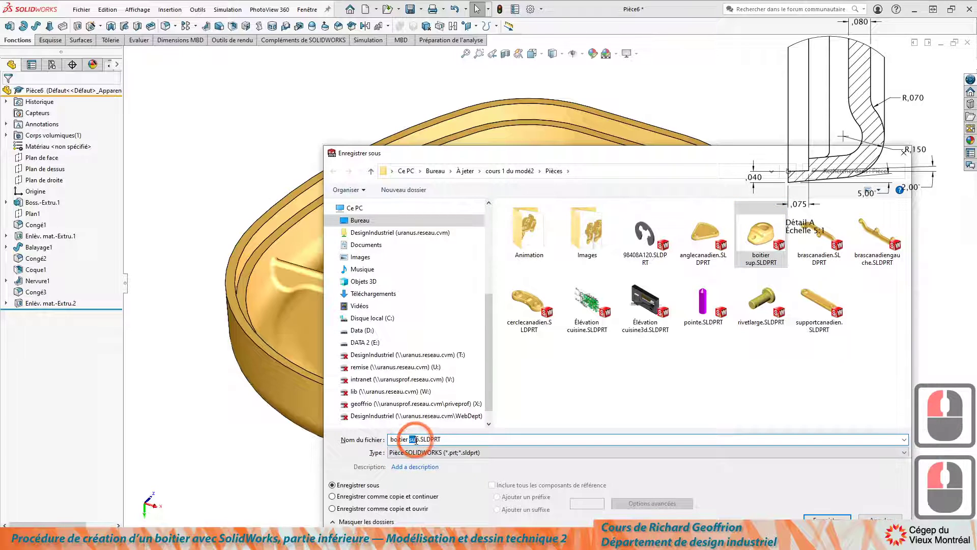
pyautogui.write('inf')
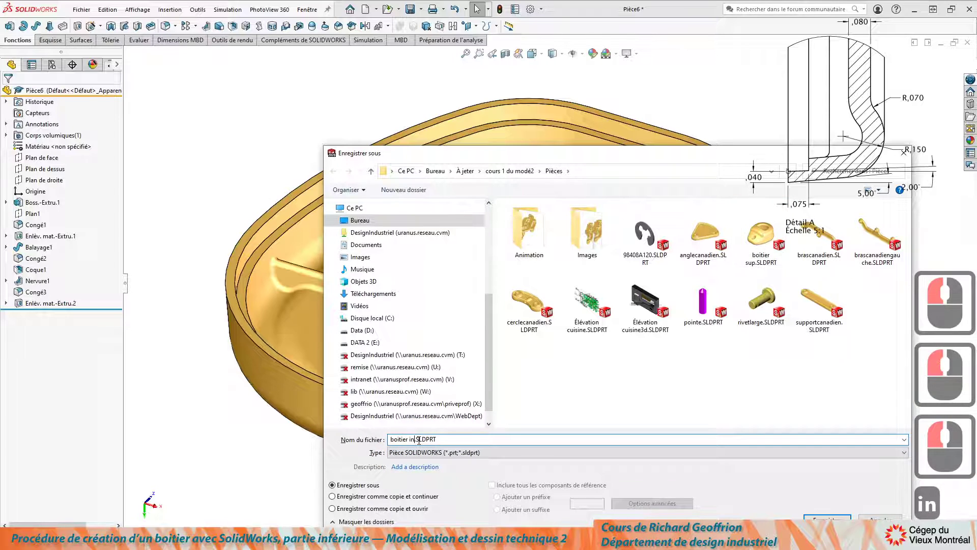
pyautogui.press('Return')
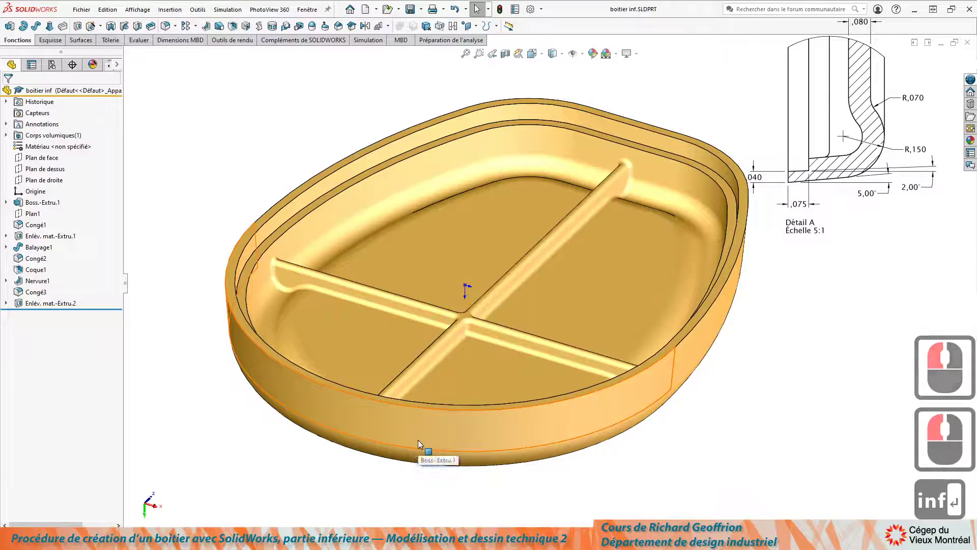
# Create a new assembly document from the "Assemblage pouces" template.
pyautogui.moveTo(399, 437); pyautogui.dragTo(323, 255, button='middle')
pyautogui.scroll(3, 341, 248)
pyautogui.click(305, 175)
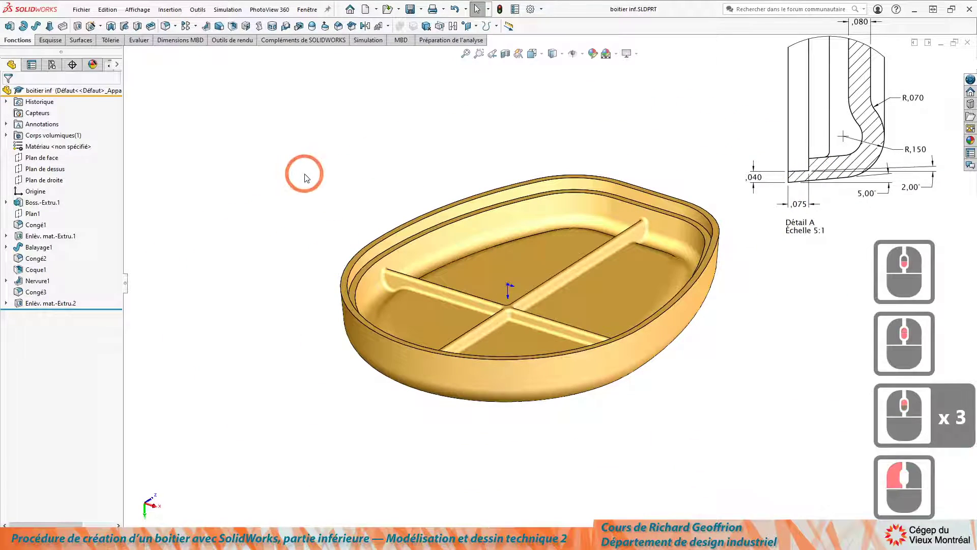
pyautogui.hotkey('ctrl', 'n')
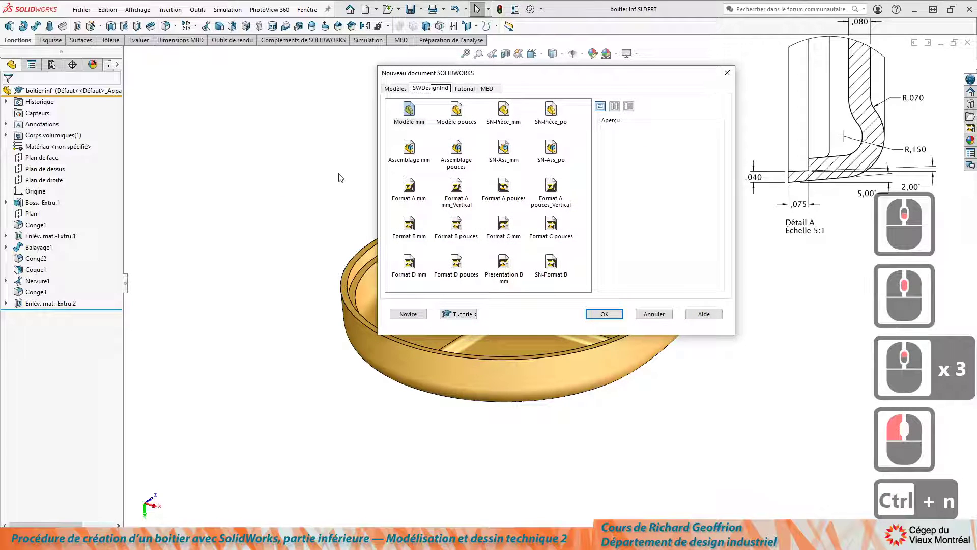
pyautogui.click(458, 147)
pyautogui.click(603, 313)
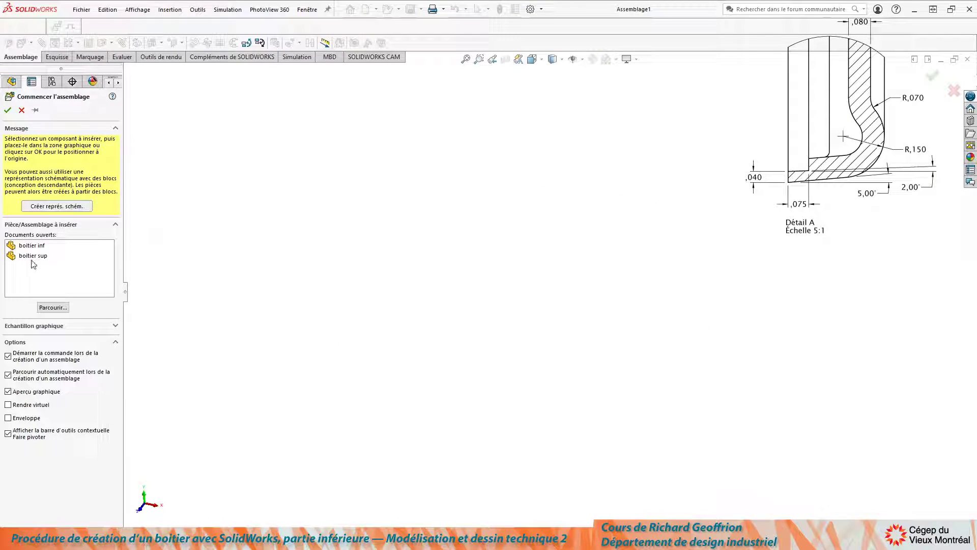
# Insert the open part "boitier sup" as the first component, fixed at the assembly origin.
pyautogui.doubleClick(22, 256)
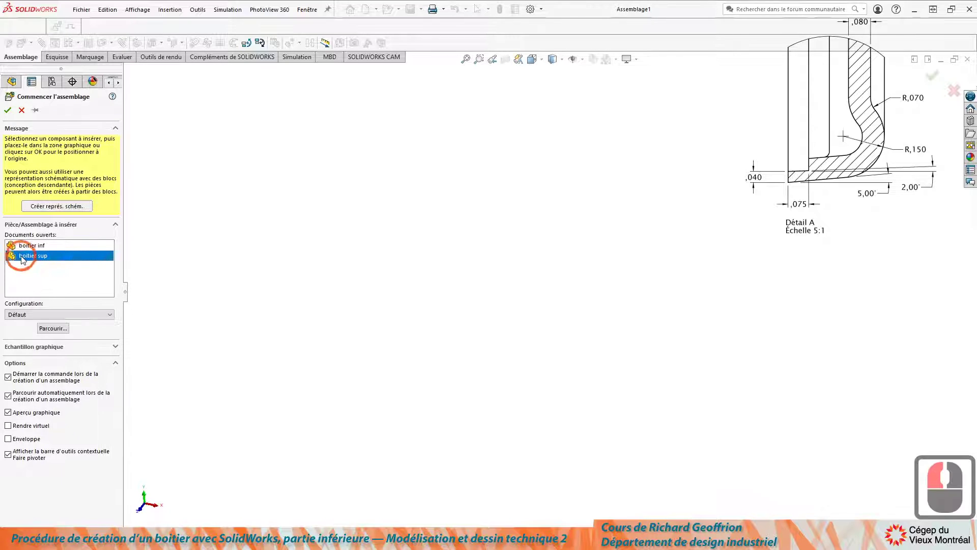
pyautogui.click(7, 108)
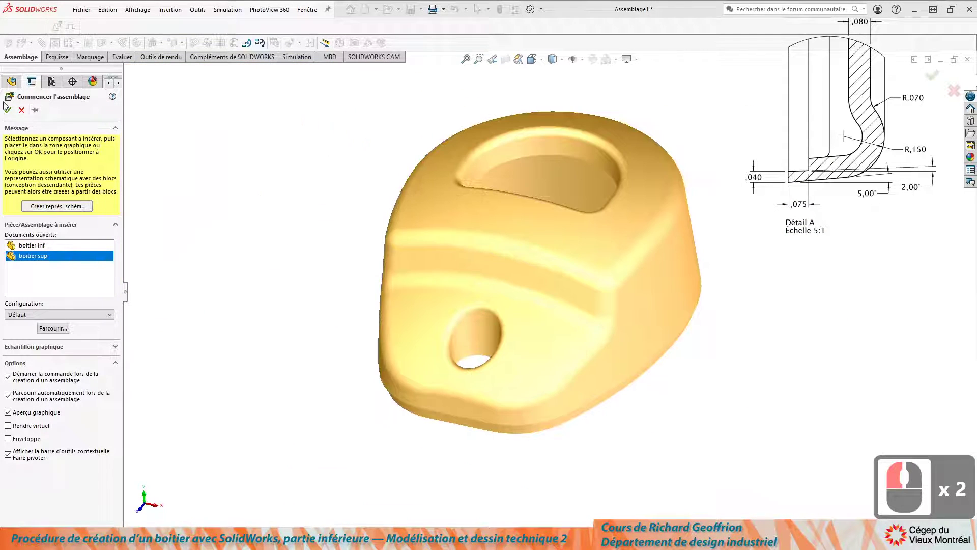
pyautogui.click(7, 111)
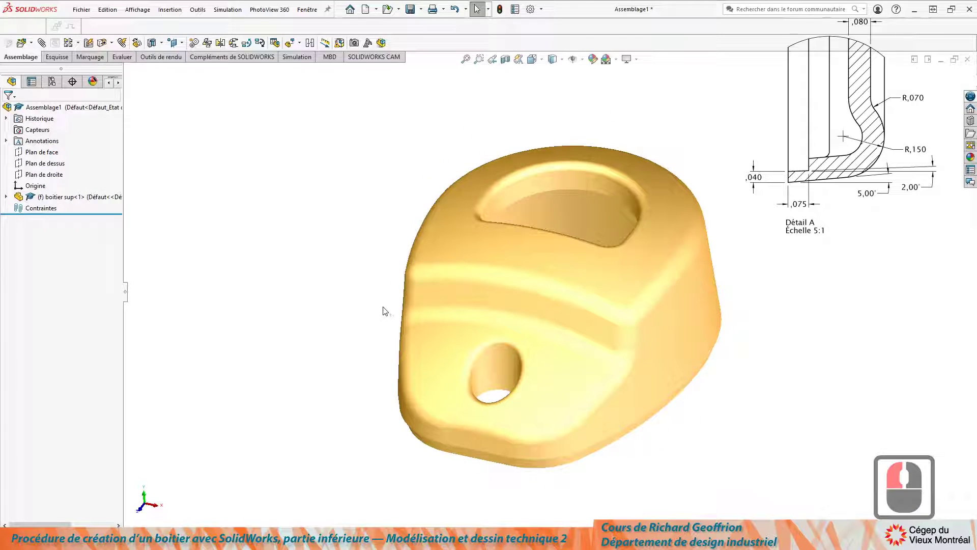
# Display the assembly shaded with edges and view the upper housing from its rounded end.
pyautogui.moveTo(218, 252); pyautogui.dragTo(389, 277, button='middle')
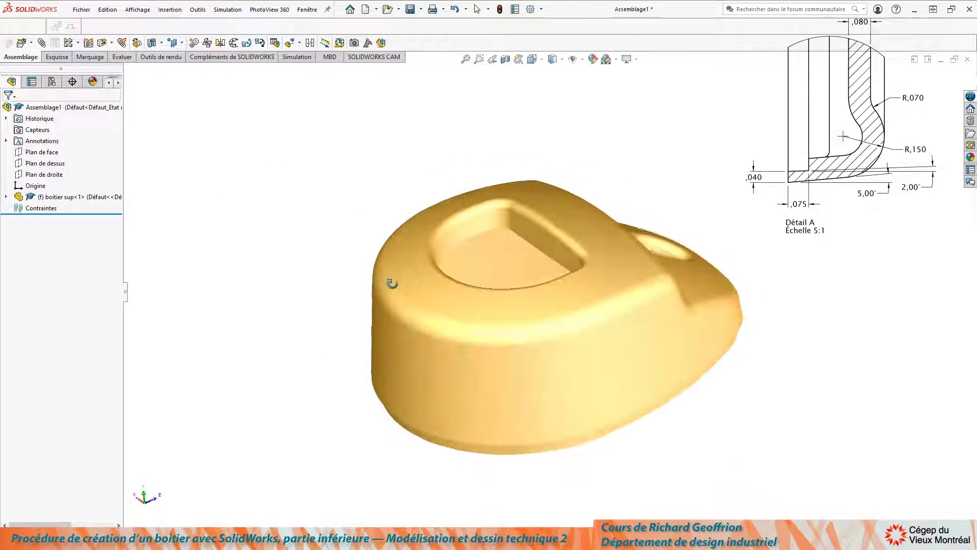
pyautogui.click(563, 61)
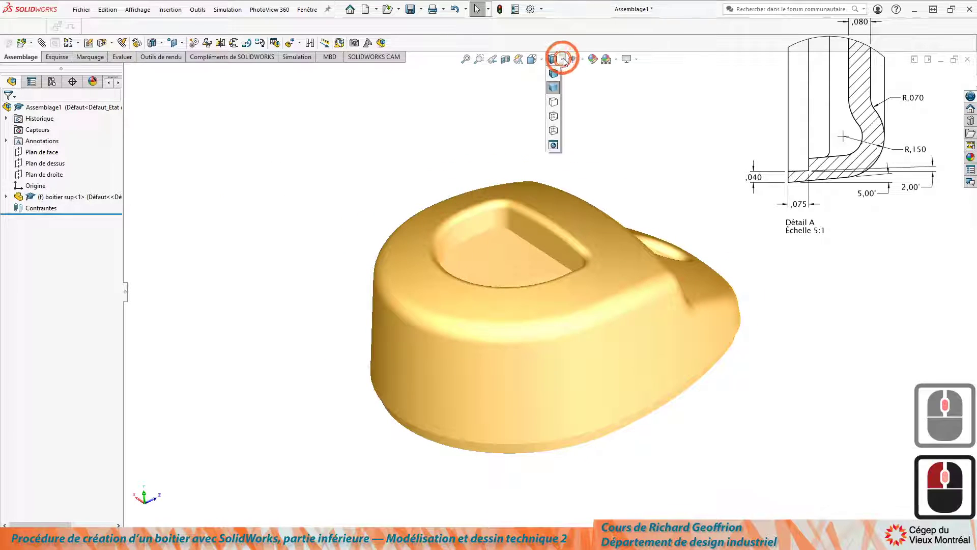
pyautogui.click(554, 73)
pyautogui.moveTo(512, 388)
pyautogui.mouseDown(button='middle')
pyautogui.moveTo(550, 375)
pyautogui.moveTo(500, 364)
pyautogui.moveTo(469, 312)
pyautogui.moveTo(474, 284)
pyautogui.mouseUp(button='middle')
pyautogui.scroll(2, 425, 389)
pyautogui.doubleClick(433, 372)
pyautogui.moveTo(432, 372); pyautogui.dragTo(189, 214, button='middle')
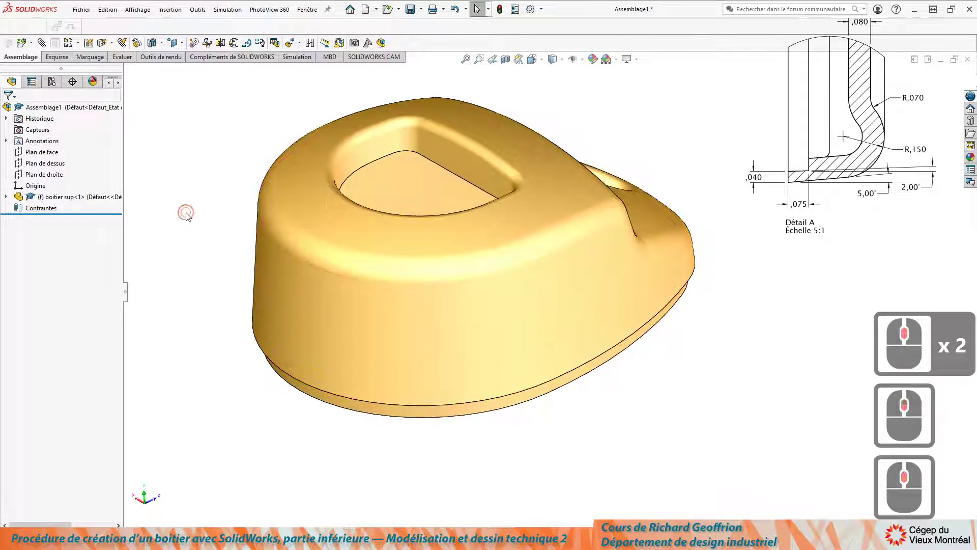
# Insert the open part "boitier inf" as a second component beside the upper housing.
pyautogui.click(184, 214)
pyautogui.press('i')
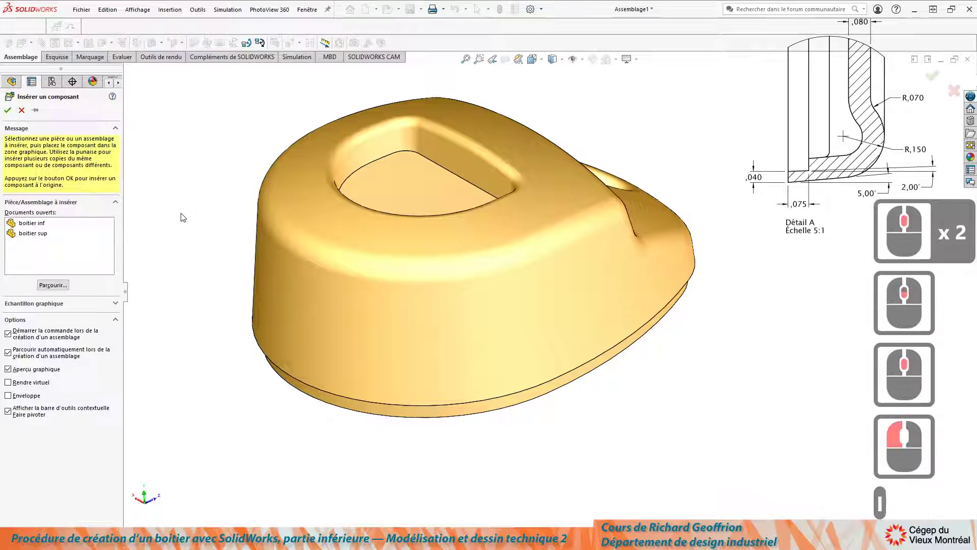
pyautogui.doubleClick(35, 223)
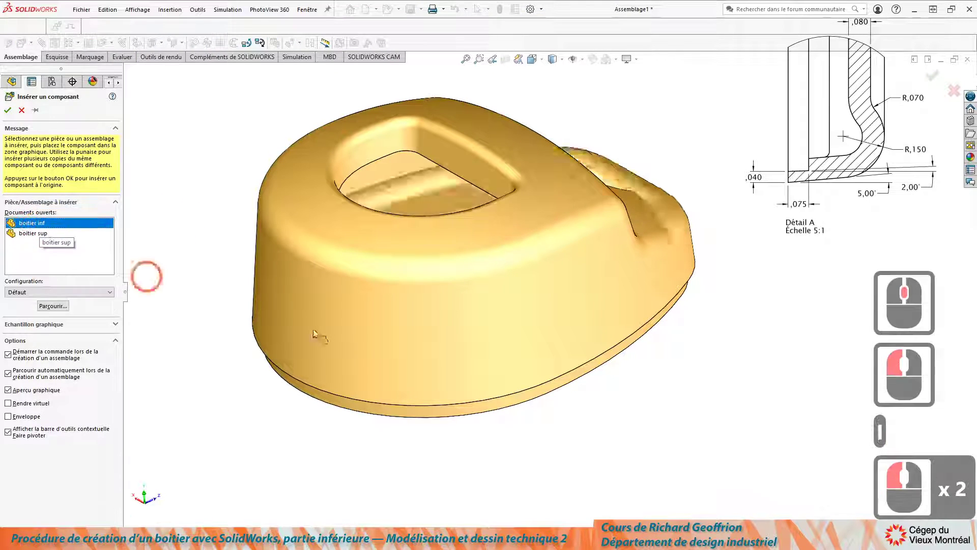
pyautogui.click(695, 379)
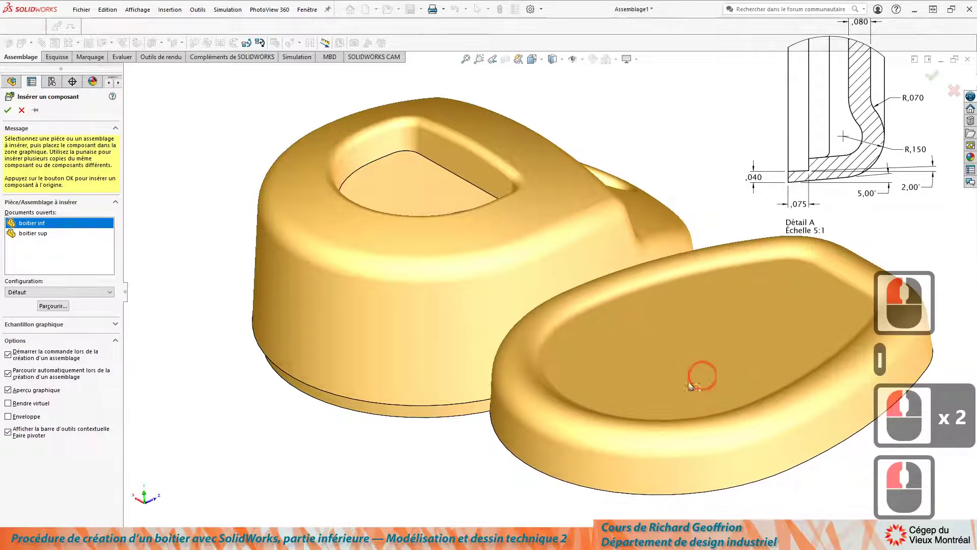
# Mate the recessed rim face of the lower housing coincident with the bottom face of the upper housing's lip.
pyautogui.moveTo(530, 402); pyautogui.dragTo(481, 310, button='middle')
pyautogui.scroll(2, 486, 377)
pyautogui.scroll(-7, 550, 413)
pyautogui.moveTo(544, 448); pyautogui.dragTo(539, 423, button='middle')
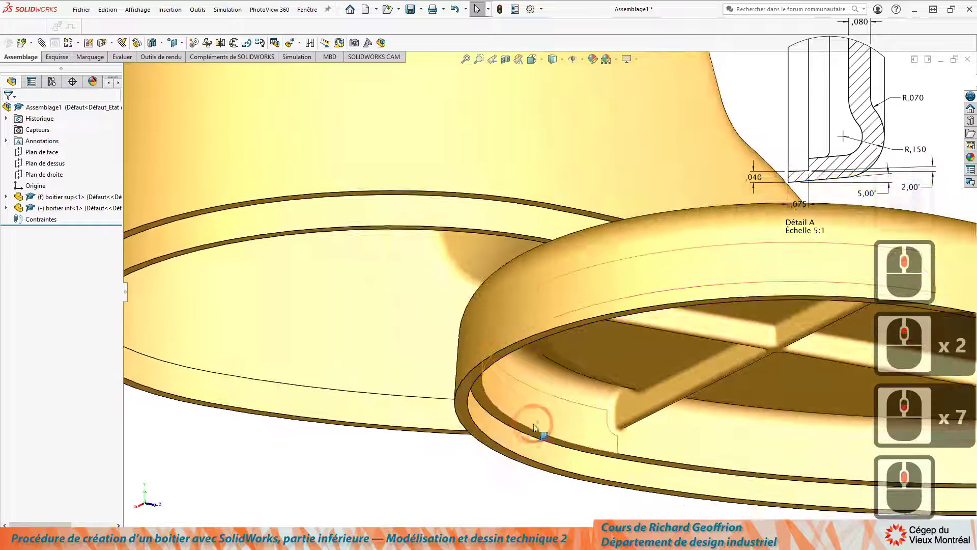
pyautogui.click(504, 422)
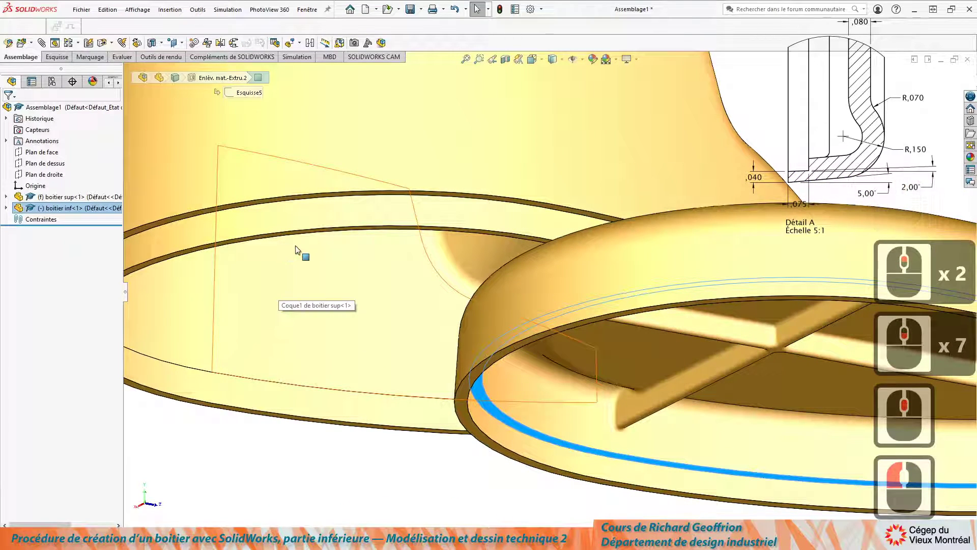
pyautogui.scroll(-6, 339, 244)
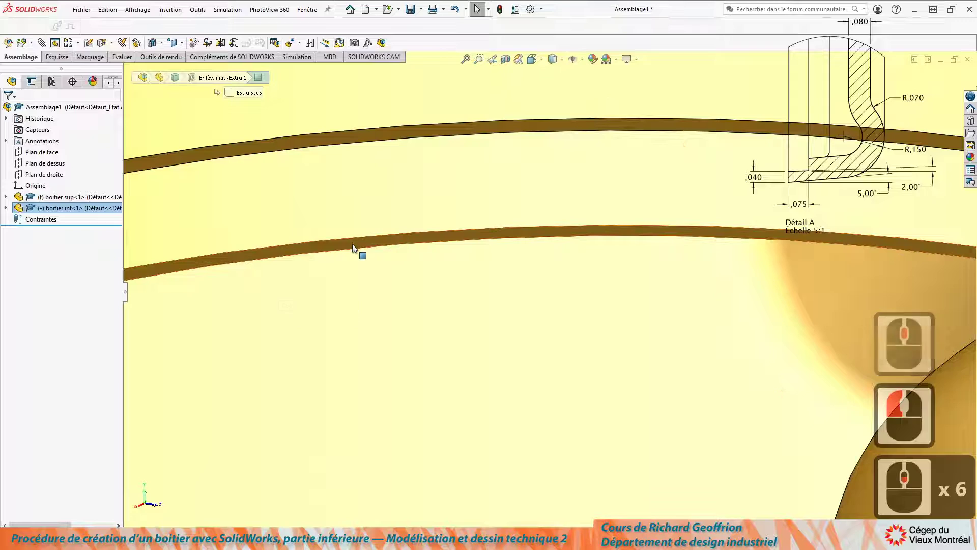
pyautogui.keyDown('shift'); pyautogui.click(355, 250); pyautogui.keyUp('shift')
pyautogui.scroll(11, 369, 261)
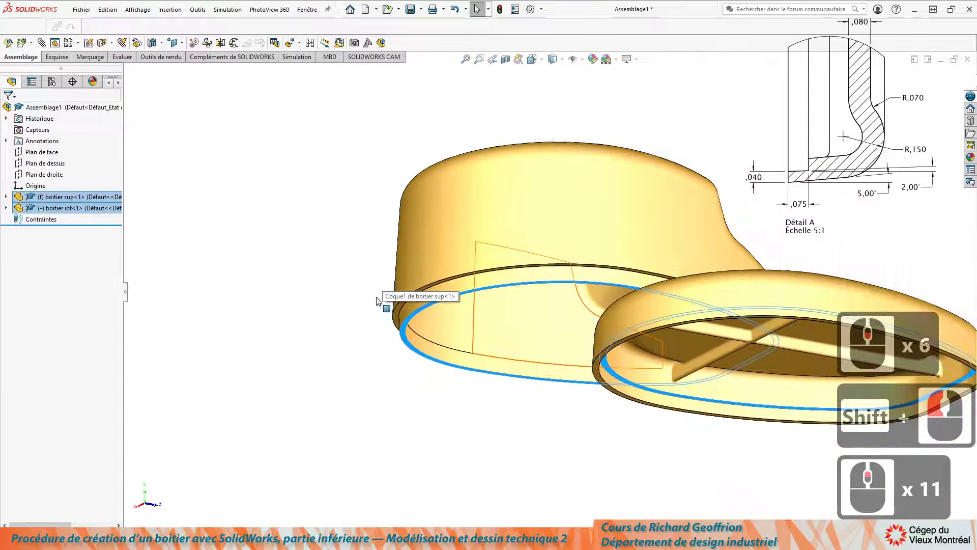
pyautogui.press('u')
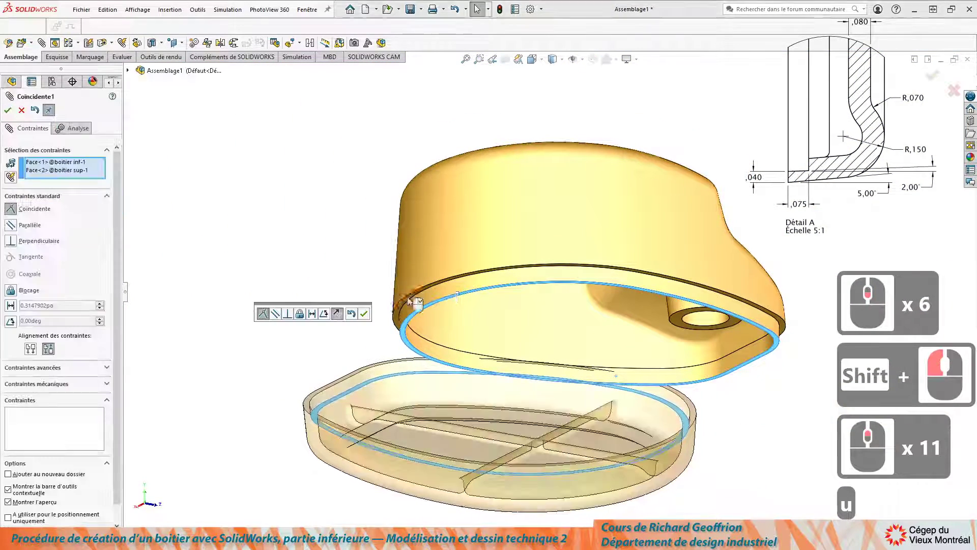
pyautogui.moveTo(493, 260); pyautogui.dragTo(571, 323, button='middle')
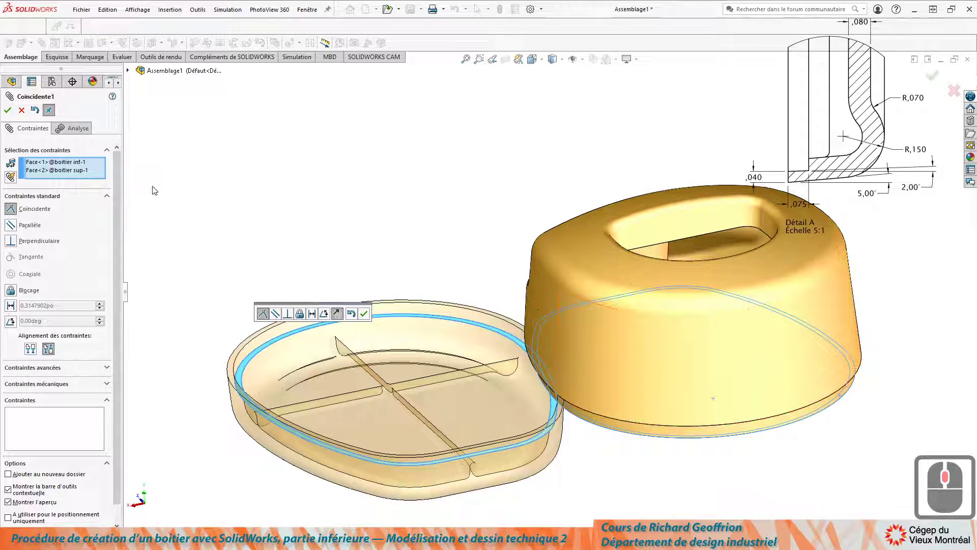
pyautogui.click(7, 110)
# Add a concentric mate between the large rounded-end rim edges of the lower and upper housings.
pyautogui.moveTo(331, 308); pyautogui.dragTo(402, 377, button='middle')
pyautogui.scroll(-4, 397, 455)
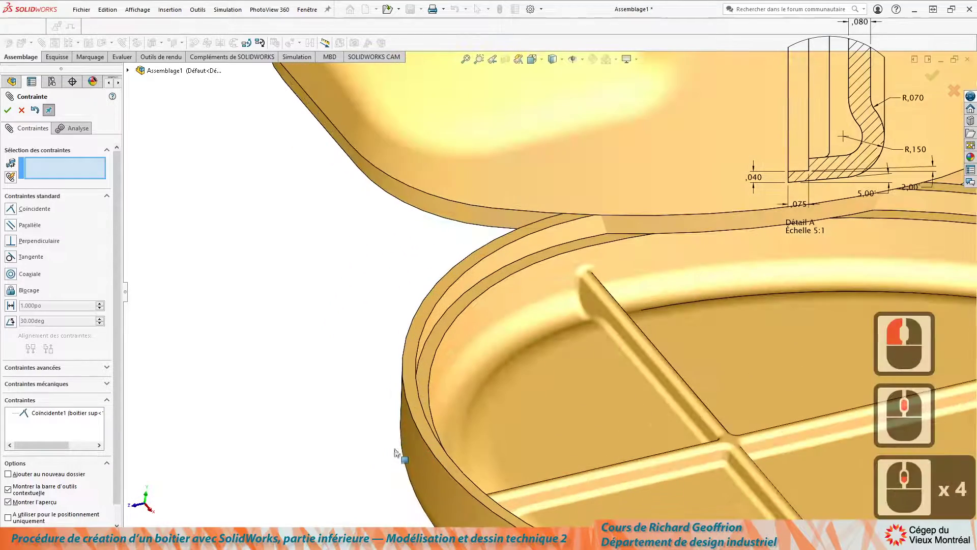
pyautogui.click(414, 426)
pyautogui.scroll(6, 417, 424)
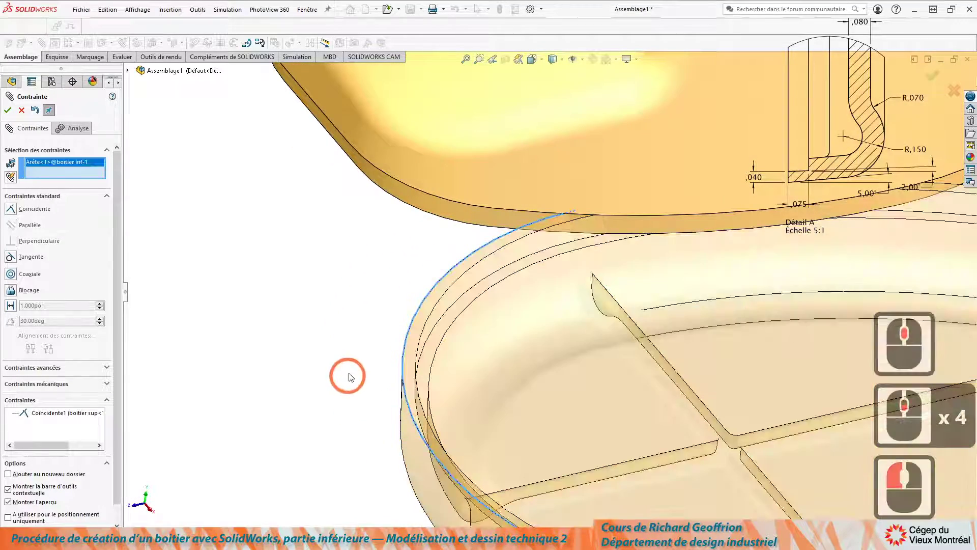
pyautogui.moveTo(735, 206); pyautogui.dragTo(713, 214, button='middle')
pyautogui.scroll(-5, 706, 242)
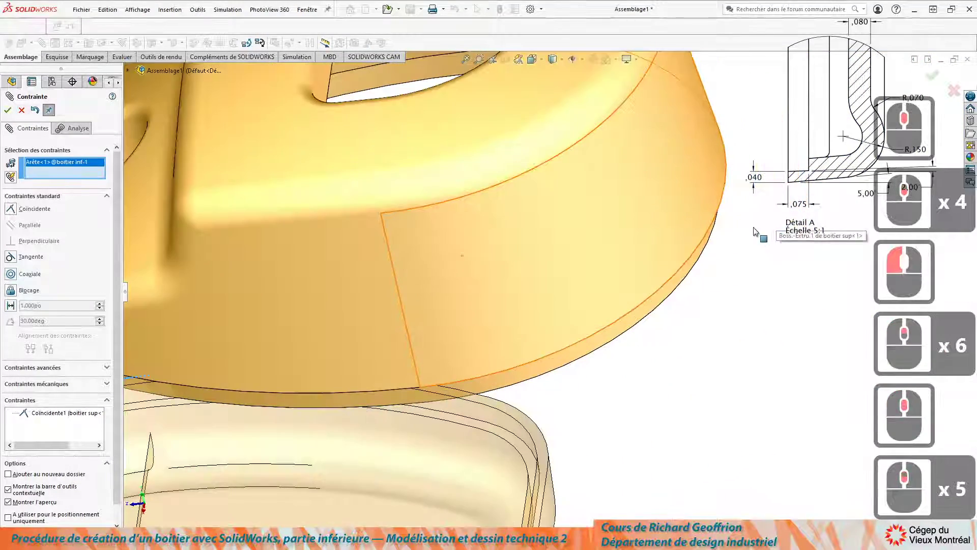
pyautogui.keyDown('ctrl'); pyautogui.click(701, 240); pyautogui.keyUp('ctrl')
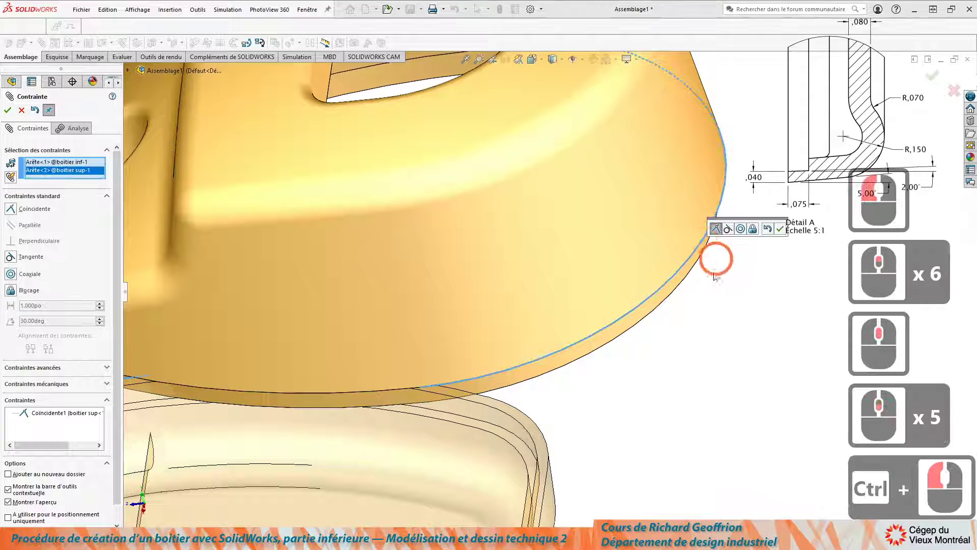
pyautogui.scroll(6, 640, 328)
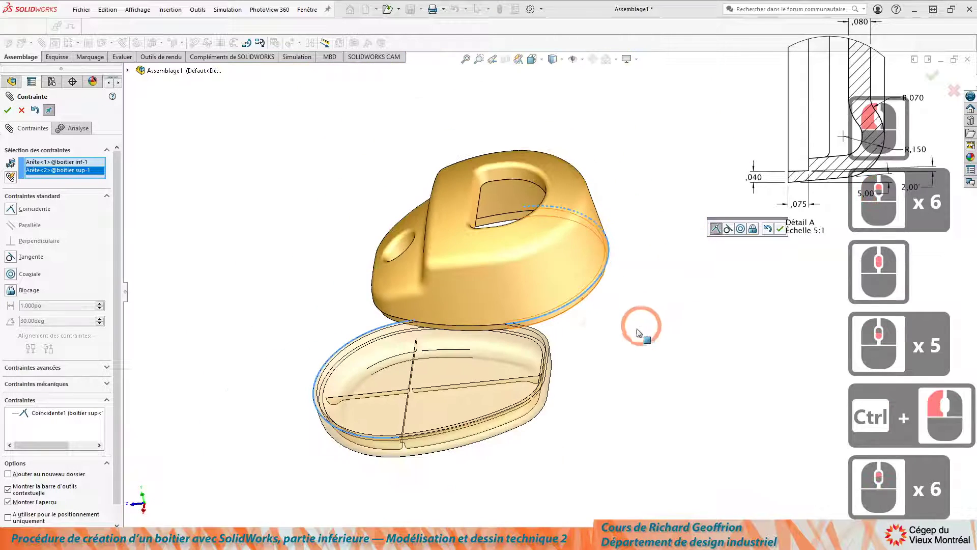
pyautogui.click(12, 274)
pyautogui.press('Return')
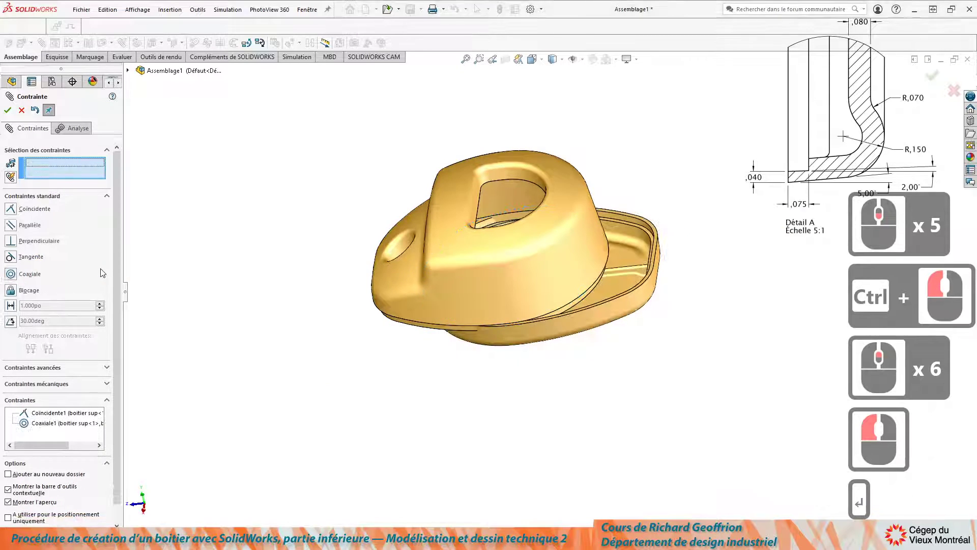
# Swing the lower housing under the upper one and make their small-end corner edges concentric, finishing the mates.
pyautogui.moveTo(647, 288); pyautogui.dragTo(330, 309)
pyautogui.moveTo(331, 309); pyautogui.dragTo(331, 274, button='middle')
pyautogui.scroll(-5, 413, 352)
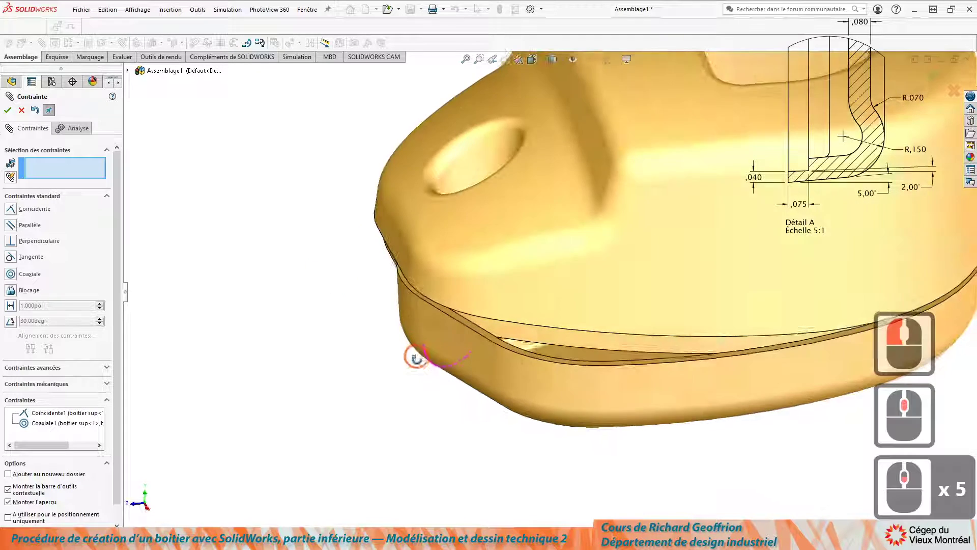
pyautogui.middleClick(443, 384)
pyautogui.scroll(-3, 448, 384)
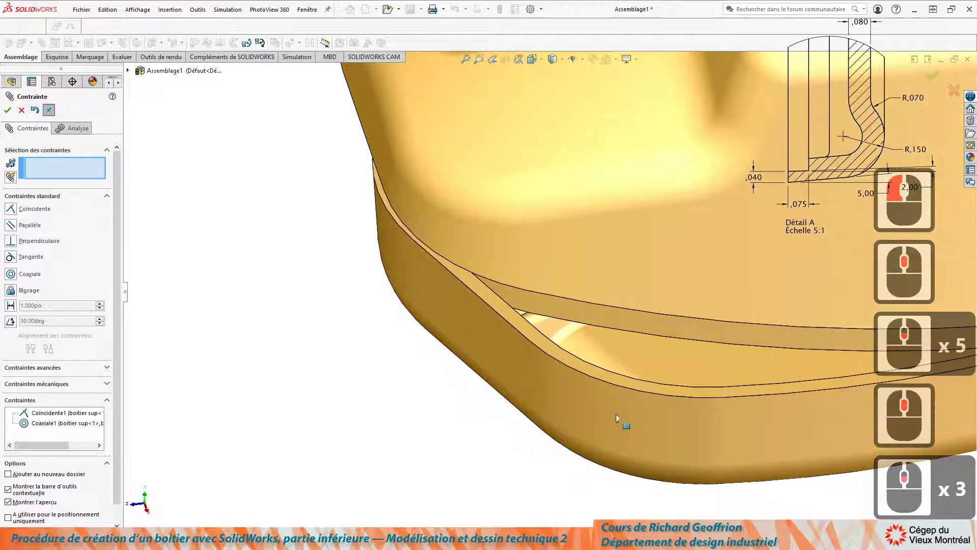
pyautogui.click(621, 385)
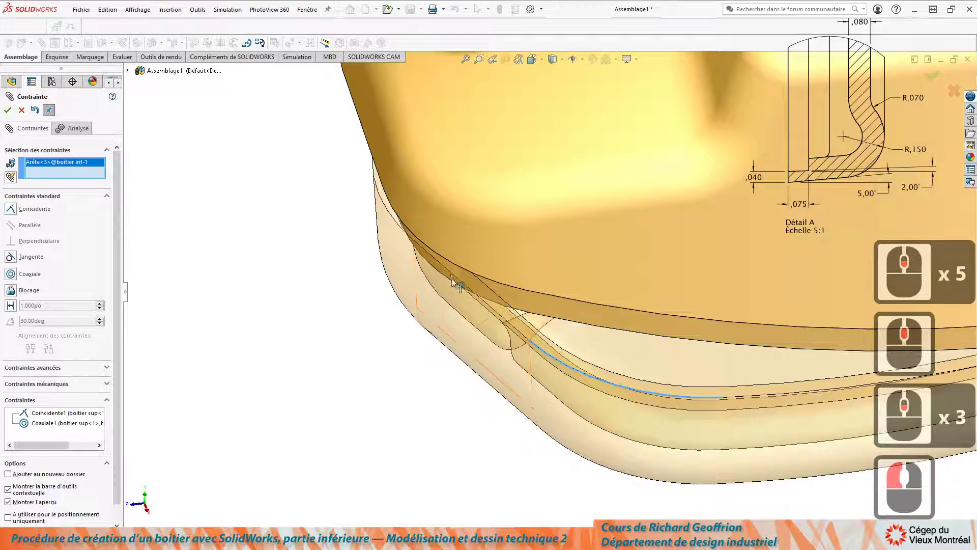
pyautogui.keyDown('ctrl'); pyautogui.click(444, 257); pyautogui.keyUp('ctrl')
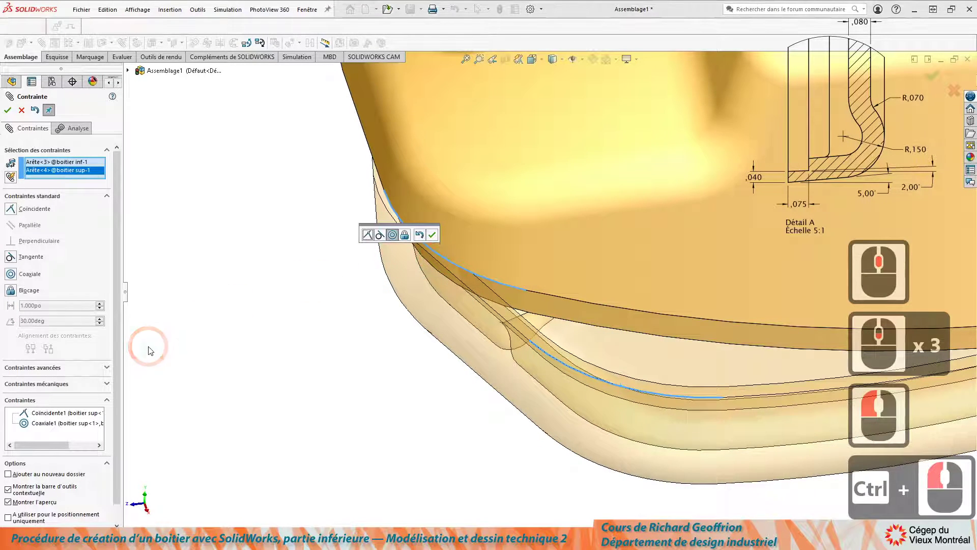
pyautogui.click(10, 273)
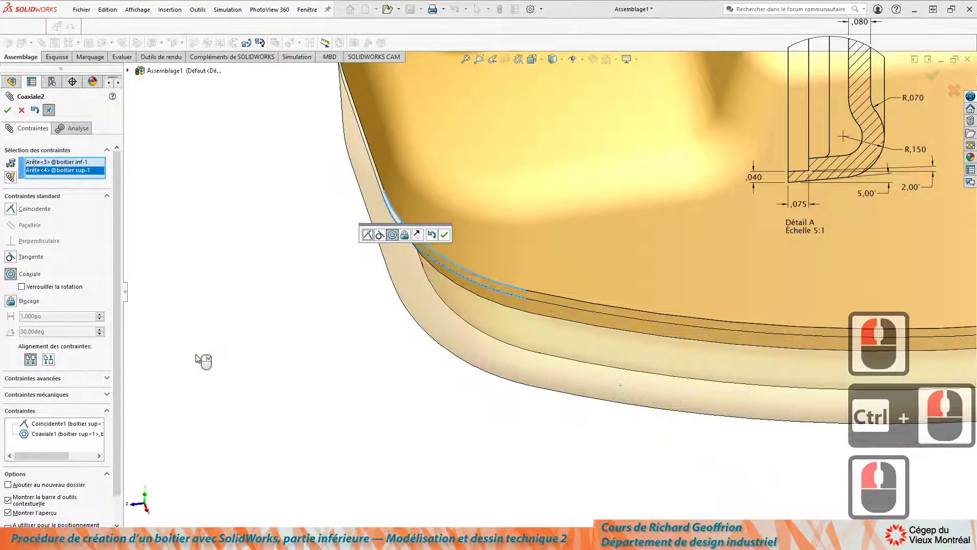
pyautogui.press('Return')
pyautogui.scroll(4, 535, 366)
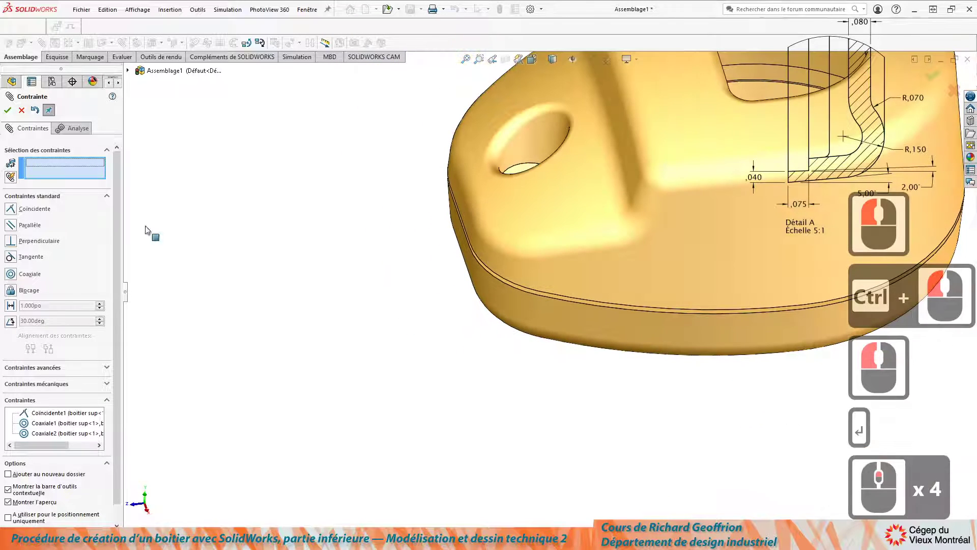
pyautogui.click(8, 110)
# Try to move the lower housing to check that the mates hold it in place.
pyautogui.scroll(3, 357, 360)
pyautogui.moveTo(430, 351); pyautogui.dragTo(422, 263, button='middle')
pyautogui.moveTo(656, 253); pyautogui.dragTo(478, 326)
pyautogui.moveTo(477, 326); pyautogui.dragTo(452, 338, button='middle')
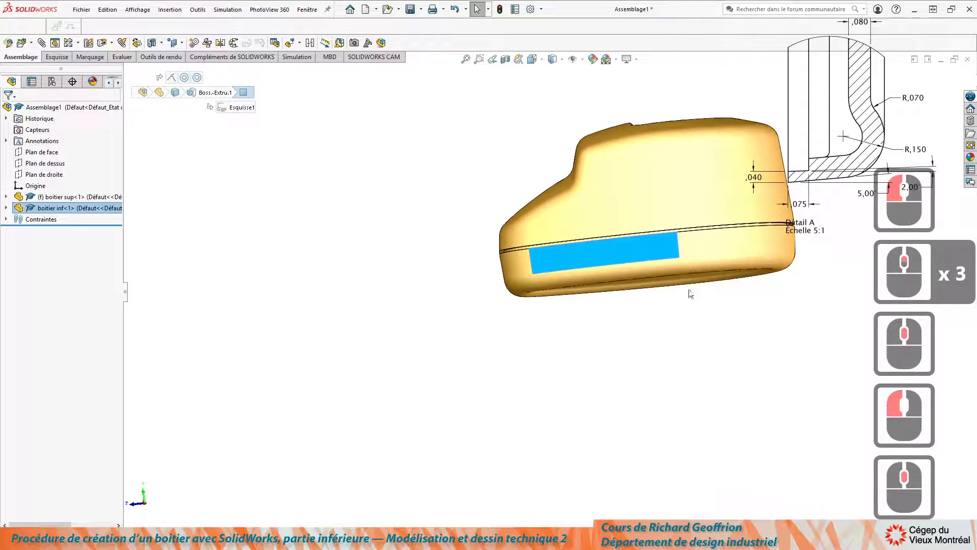
pyautogui.scroll(-1, 683, 280)
pyautogui.click(555, 326)
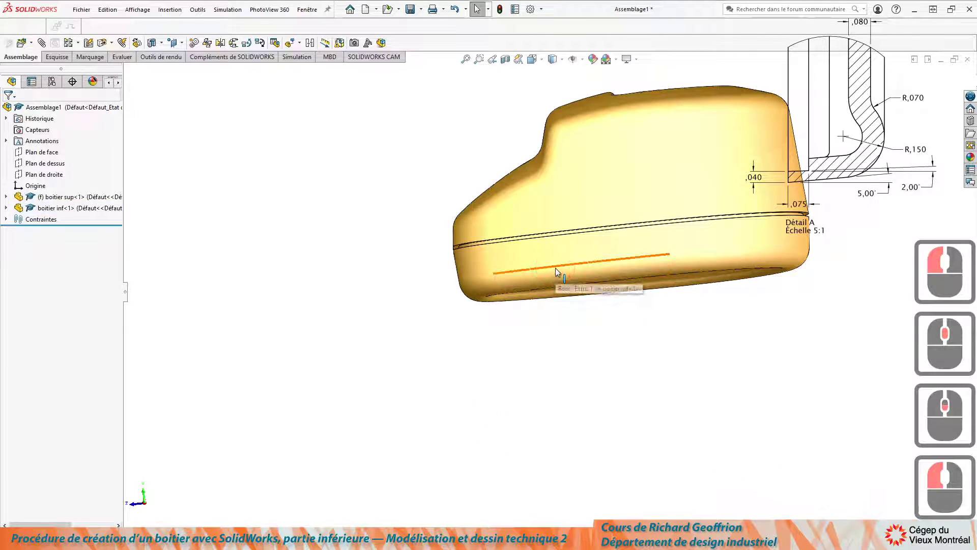
# Measure the gap between the facing outer rim faces of the upper and lower housings.
pyautogui.hotkey('ctrl', 'shift', 'n')
pyautogui.scroll(-9, 479, 235)
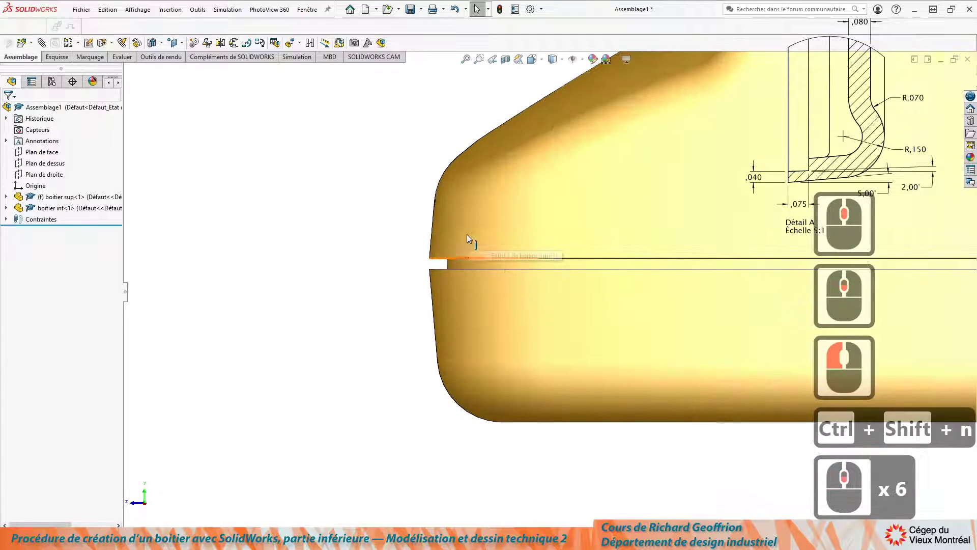
pyautogui.scroll(-5, 426, 260)
pyautogui.moveTo(428, 270); pyautogui.dragTo(463, 257, button='middle')
pyautogui.click(459, 246)
pyautogui.moveTo(351, 197); pyautogui.dragTo(348, 304, button='middle')
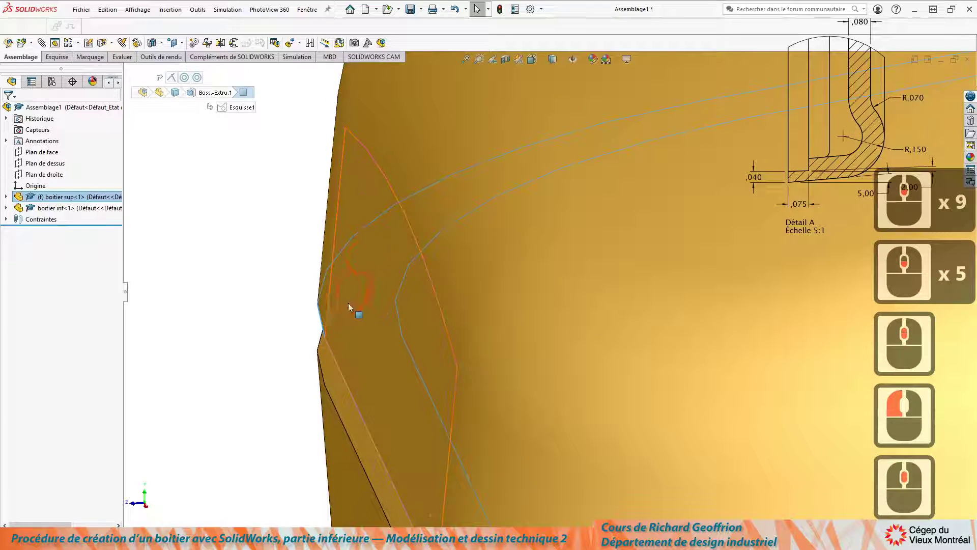
pyautogui.keyDown('shift'); pyautogui.click(346, 401); pyautogui.keyUp('shift')
pyautogui.scroll(5, 340, 392)
pyautogui.press('m')
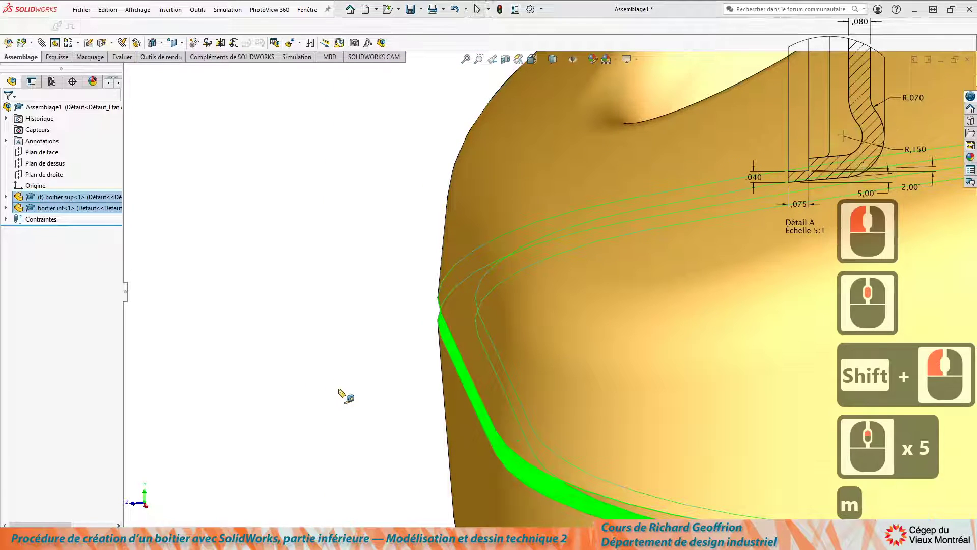
pyautogui.moveTo(458, 163); pyautogui.dragTo(399, 163)
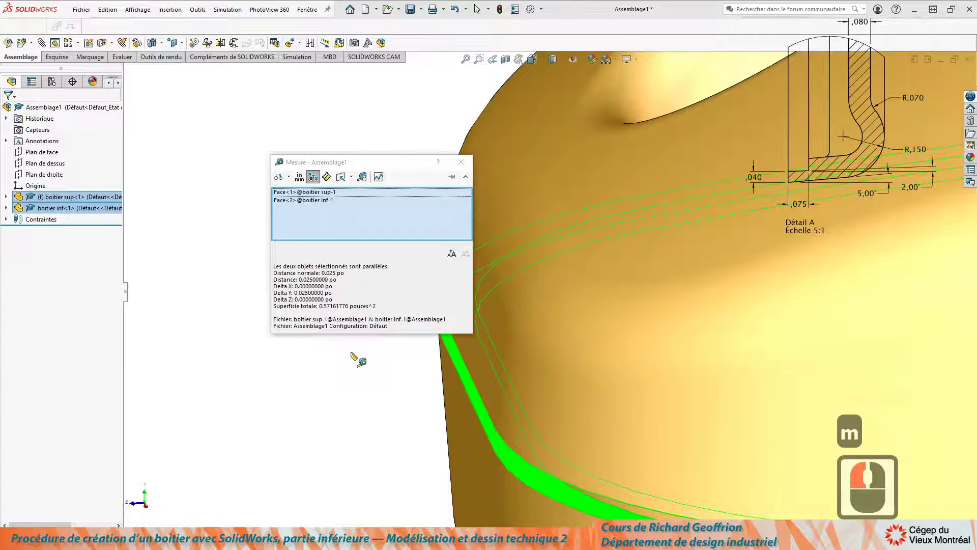
pyautogui.click(461, 162)
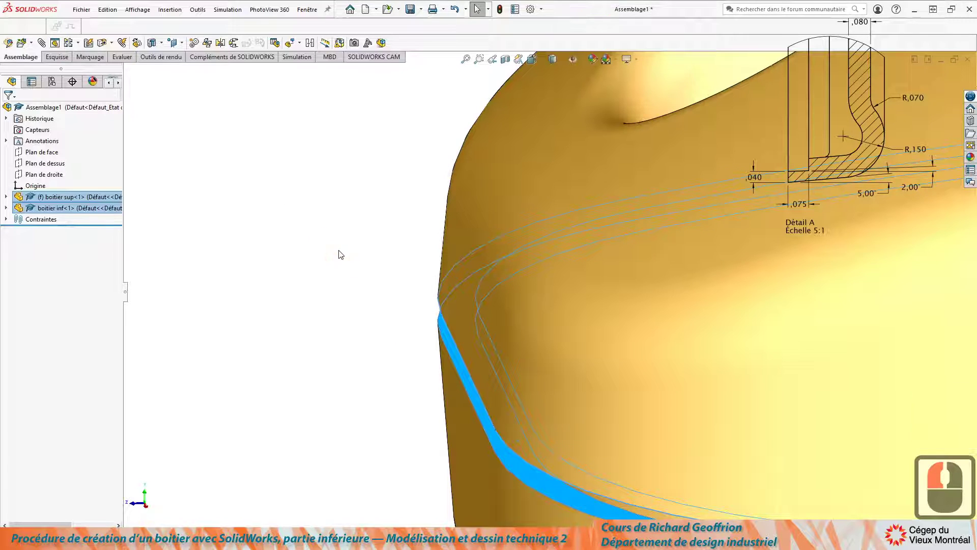
# Clear the face selection and examine the closed housing and its joint gap squarely from the side.
pyautogui.scroll(11, 344, 255)
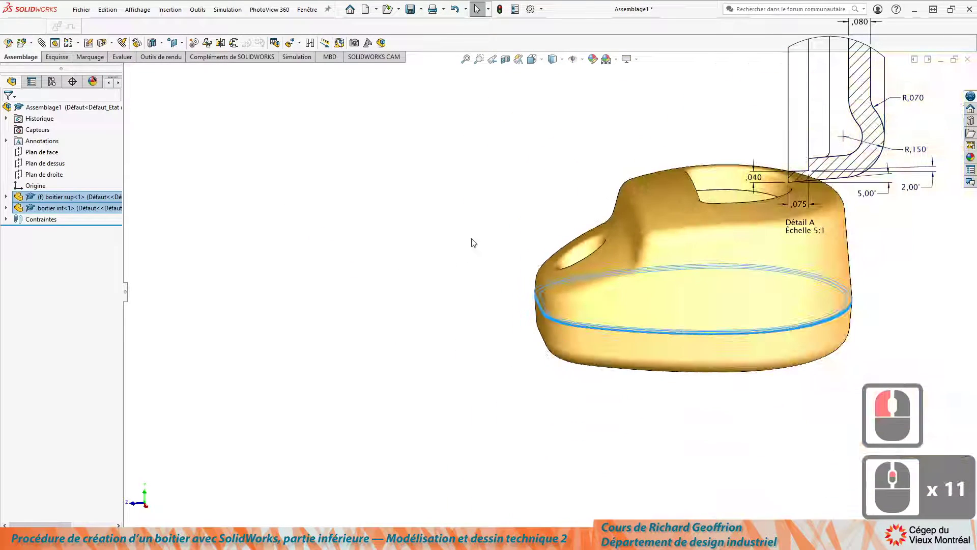
pyautogui.moveTo(445, 287); pyautogui.dragTo(430, 263, button='middle')
pyautogui.hotkey('ctrl', 'shift', 'n')
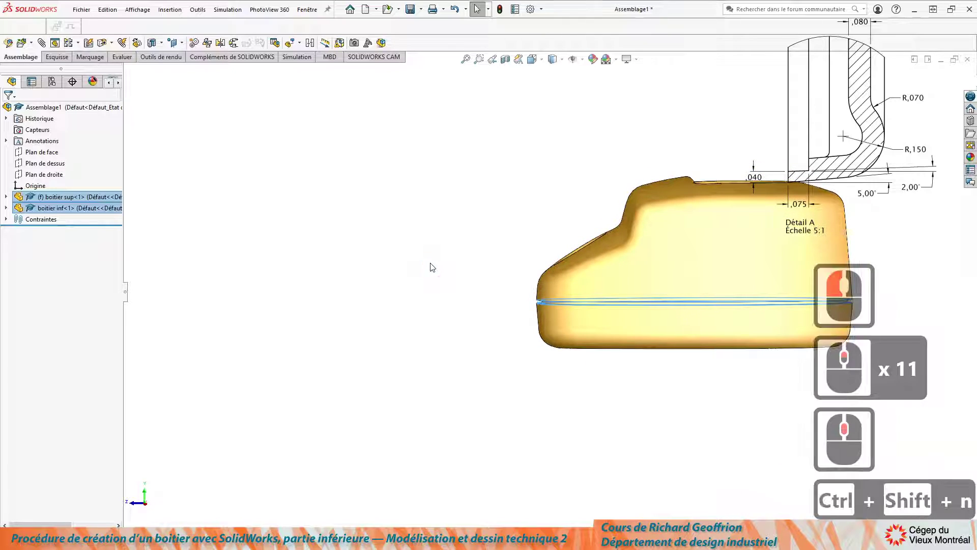
pyautogui.click(550, 280)
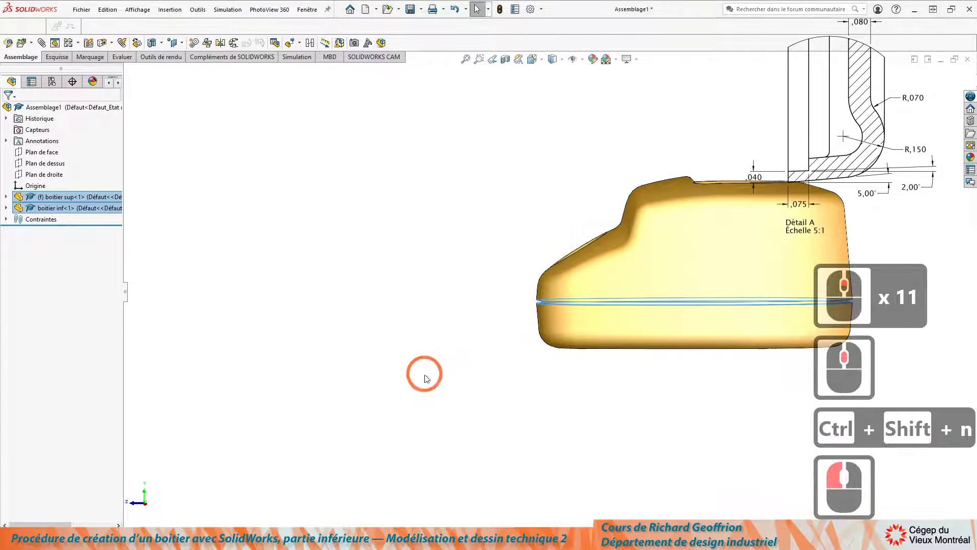
pyautogui.click(436, 394)
pyautogui.hotkey('ctrl', 'shift', 'n')
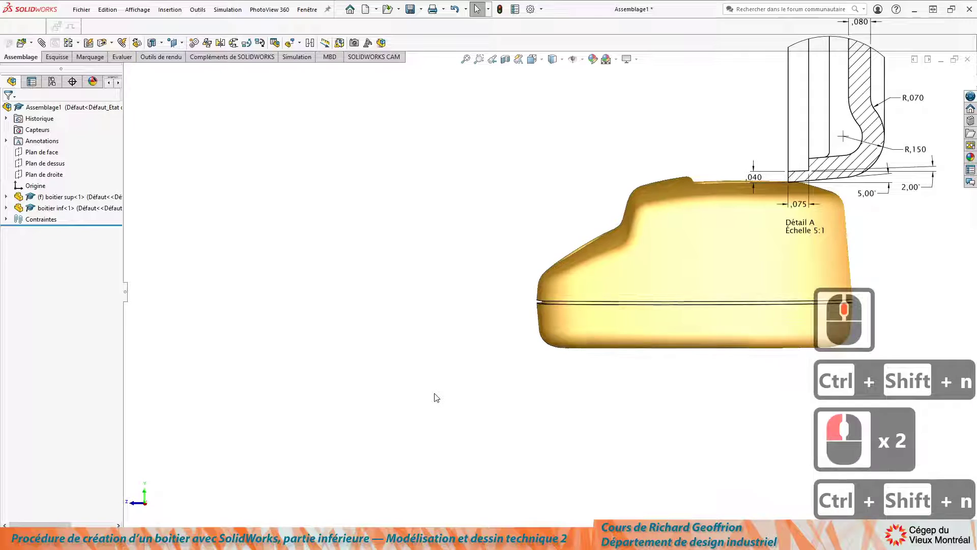
pyautogui.scroll(-4, 755, 268)
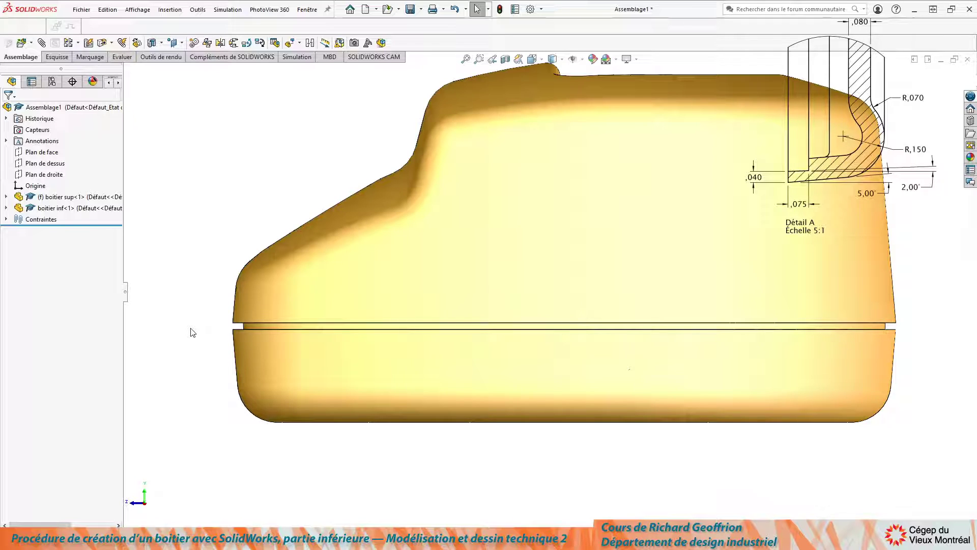
pyautogui.scroll(-3, 473, 209)
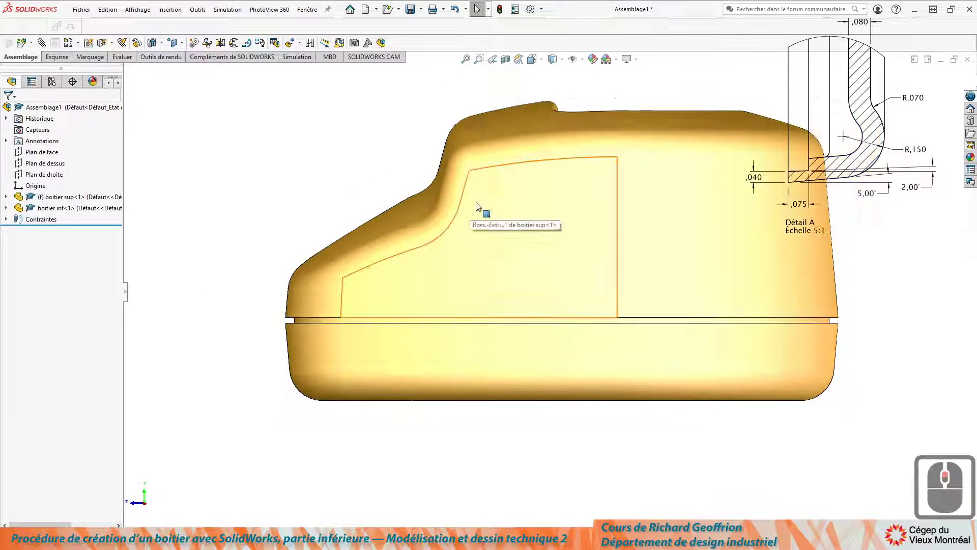
pyautogui.scroll(2, 397, 275)
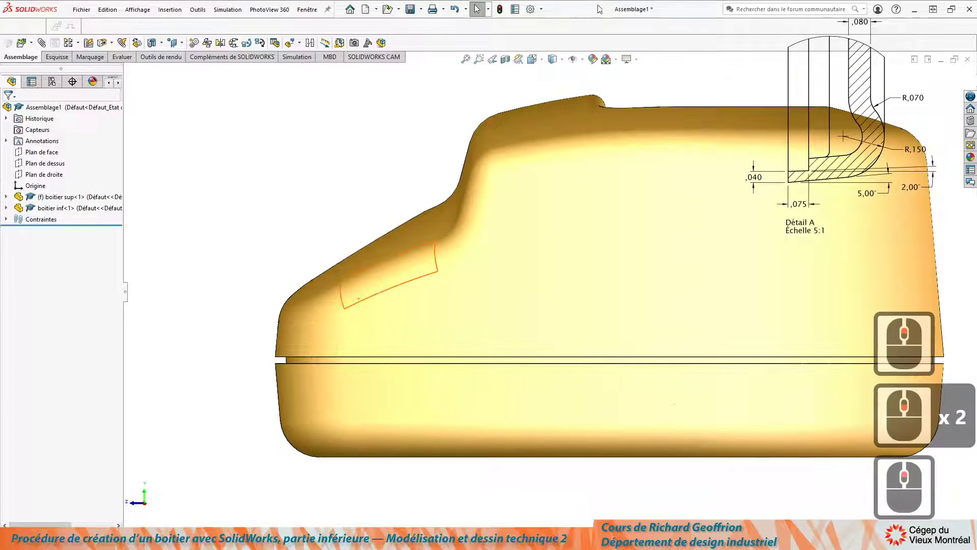
# Show the assembly in a section view cut along the right plane with zero offset.
pyautogui.click(505, 61)
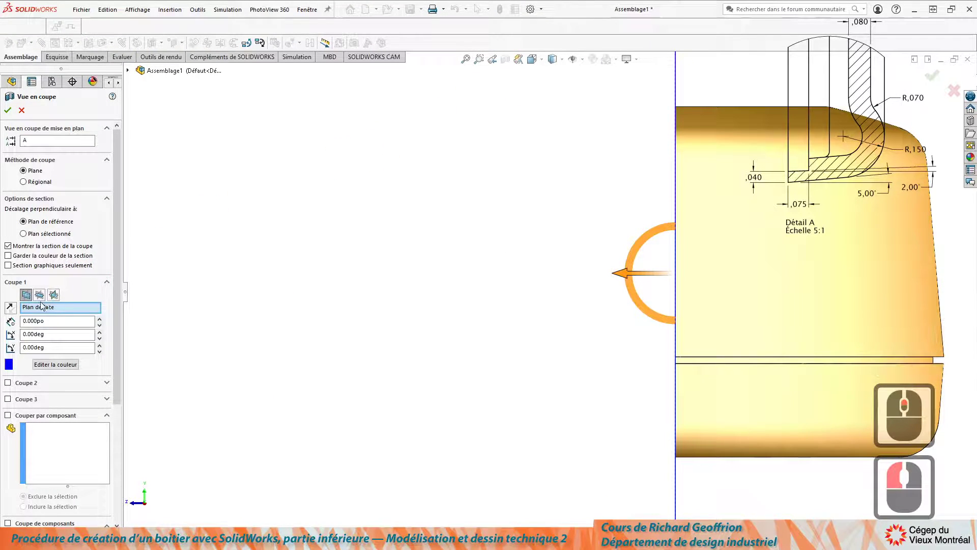
pyautogui.click(53, 294)
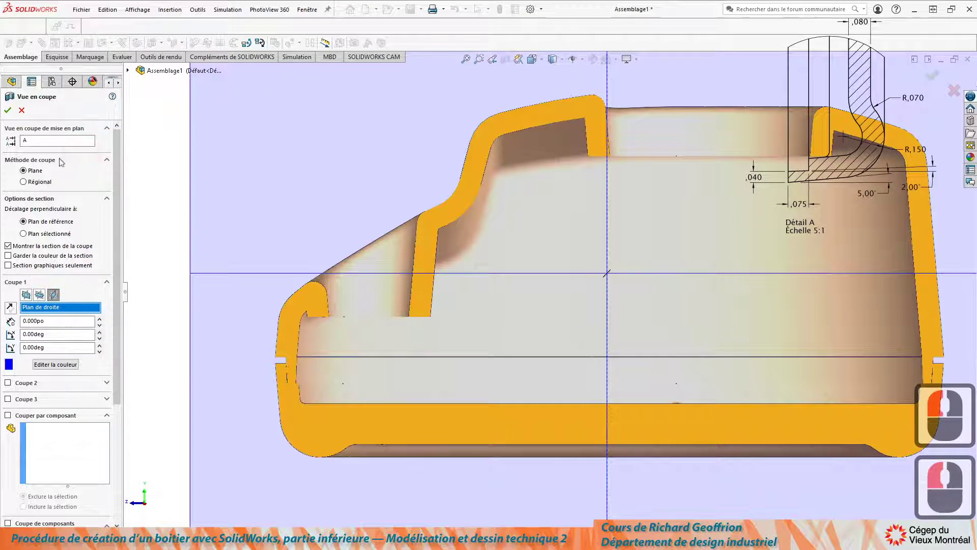
pyautogui.click(9, 110)
pyautogui.click(365, 386)
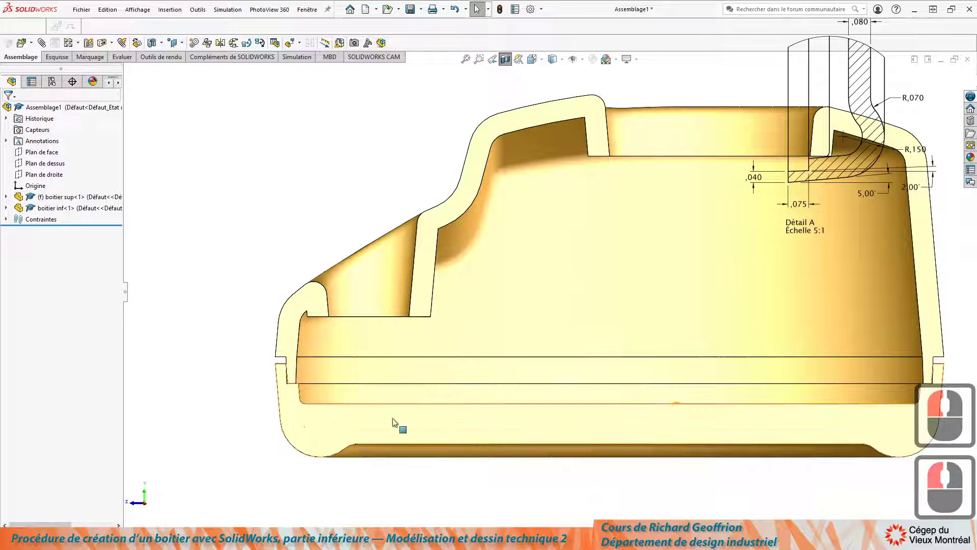
# Examine the sectioned rim joint up close for interference between the lower housing's groove wall and the upper housing's lip.
pyautogui.scroll(-9, 267, 356)
pyautogui.scroll(-3, 356, 310)
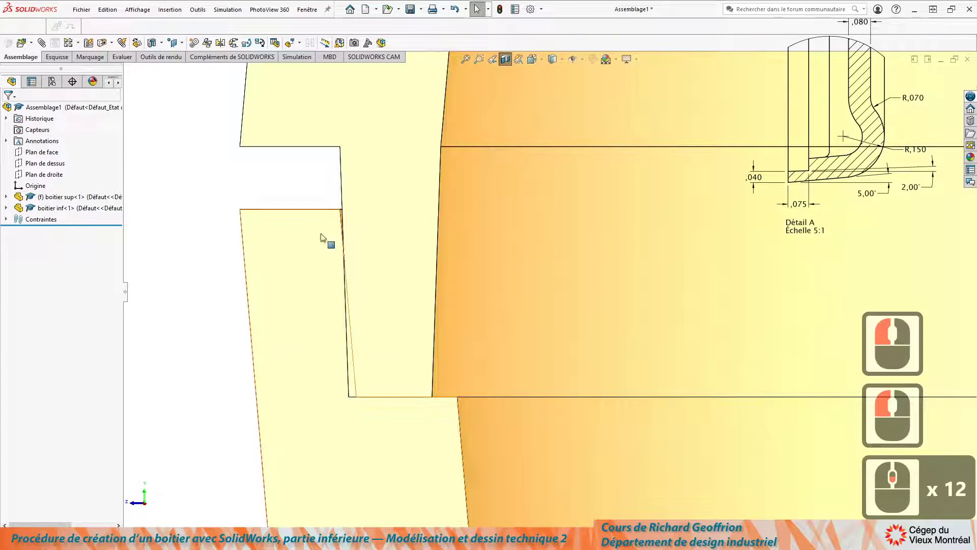
pyautogui.scroll(-3, 441, 289)
pyautogui.click(328, 328)
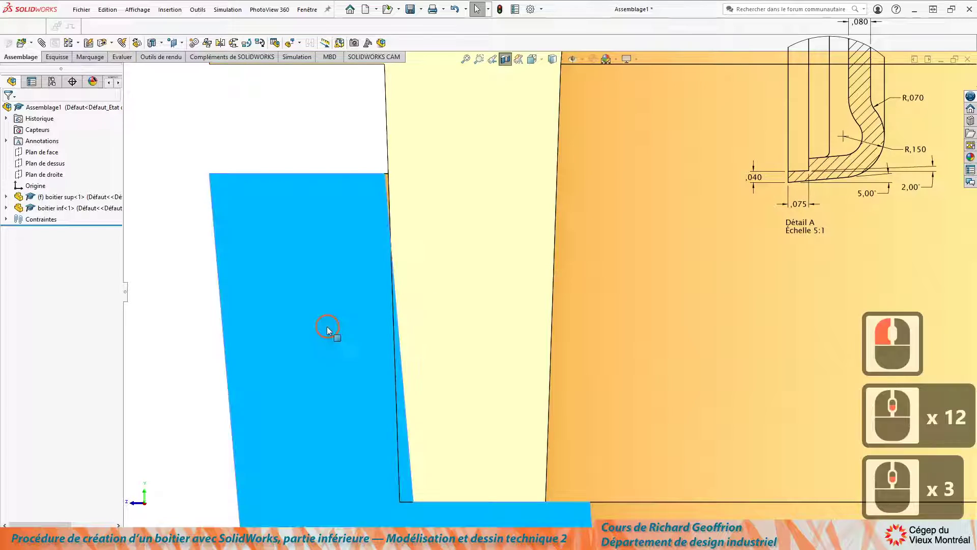
pyautogui.click(490, 306)
pyautogui.click(315, 320)
pyautogui.click(314, 319)
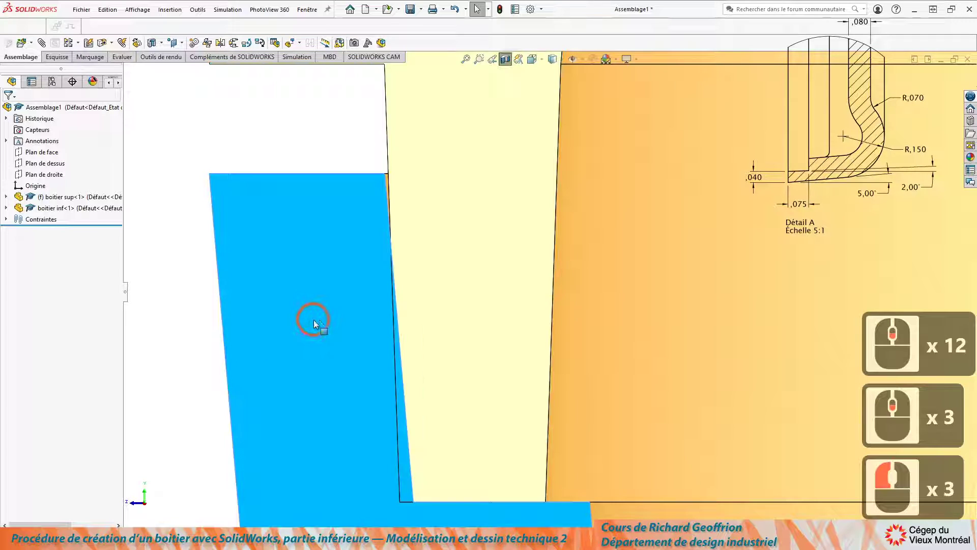
pyautogui.scroll(3, 470, 319)
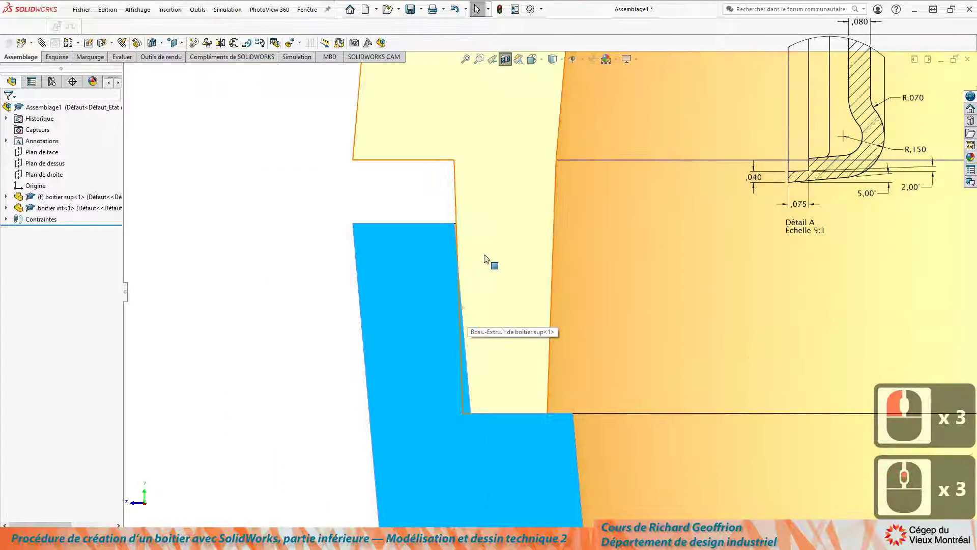
pyautogui.click(407, 310)
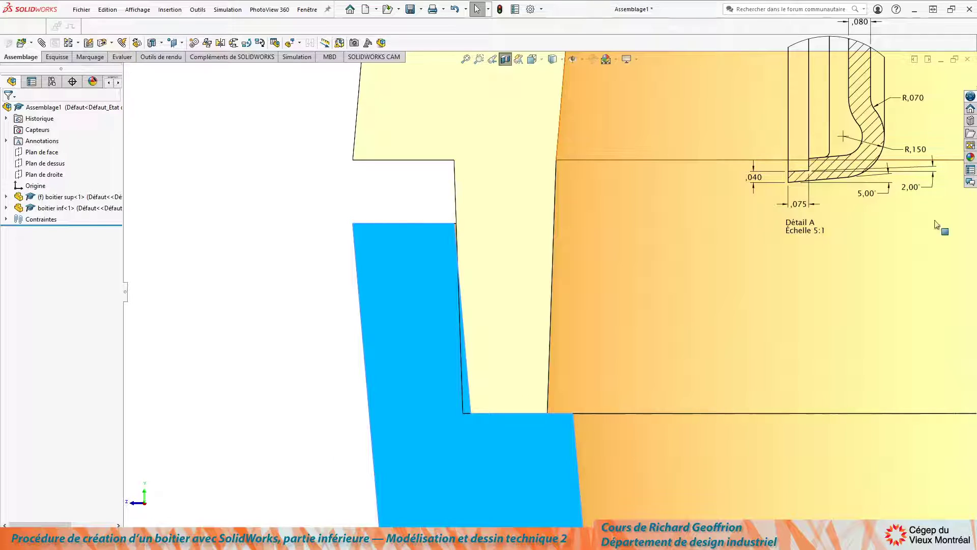
pyautogui.click(911, 191)
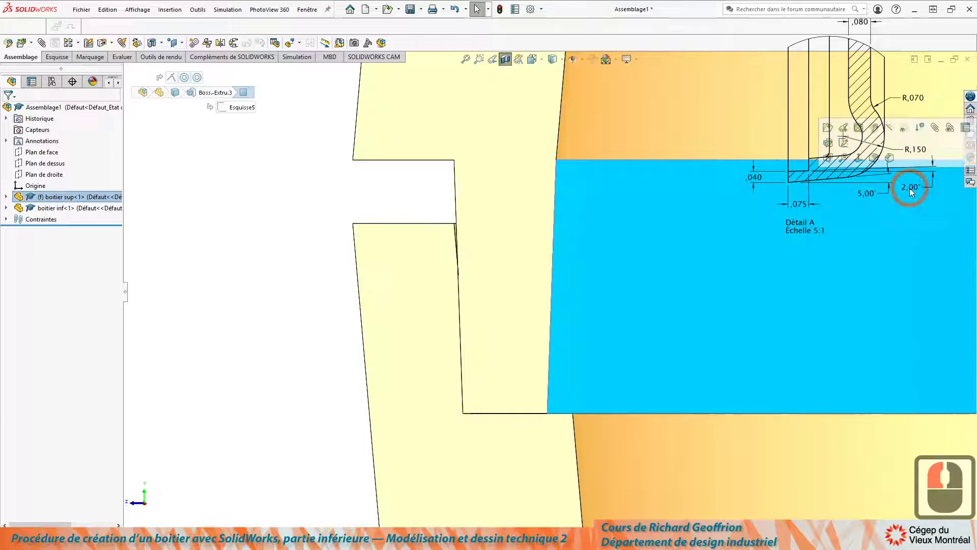
pyautogui.click(911, 190)
pyautogui.click(264, 283)
pyautogui.scroll(-7, 264, 286)
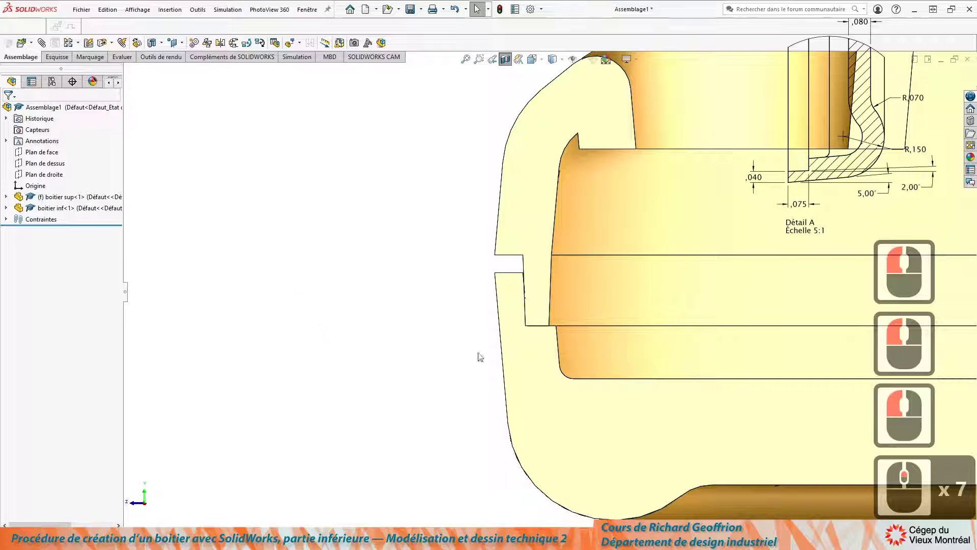
pyautogui.scroll(4, 702, 418)
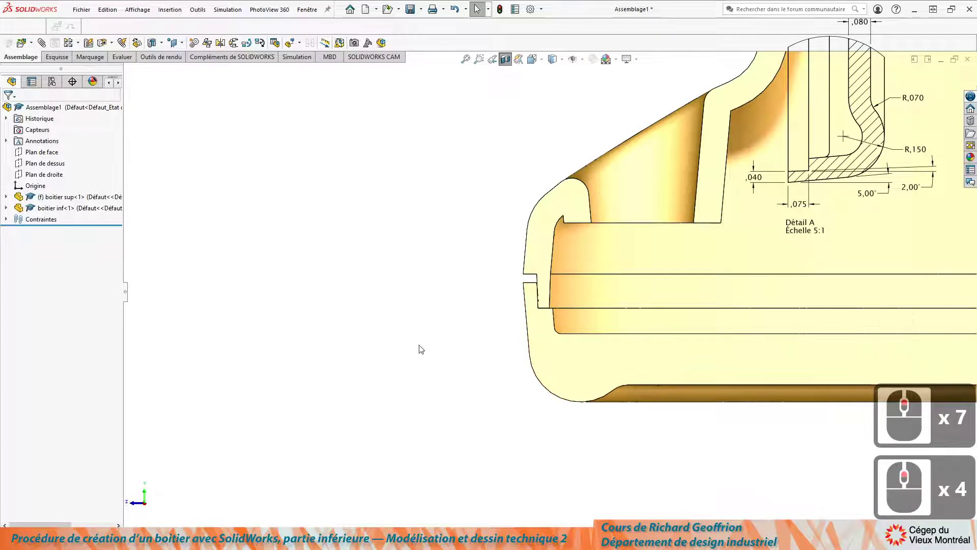
pyautogui.hotkey('ctrl', 'capslock')
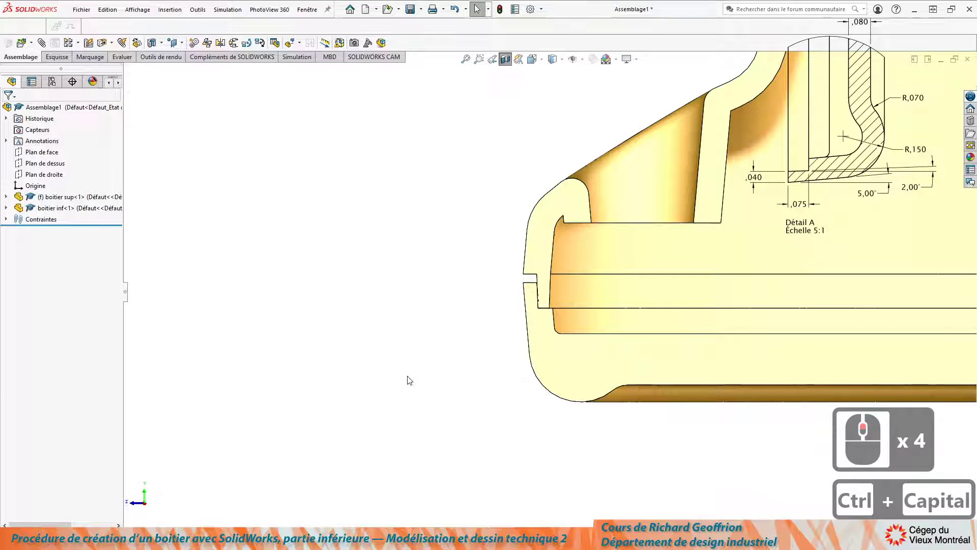
pyautogui.click(465, 420)
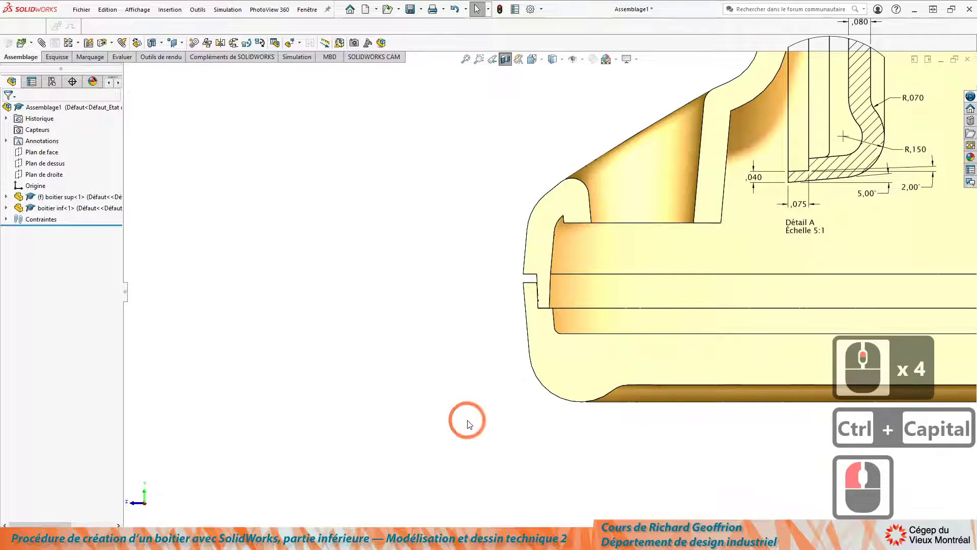
# Switch to the lower housing part and select the groove's inner side face to identify the cut feature that made it.
pyautogui.hotkey('ctrl', 'Tab')
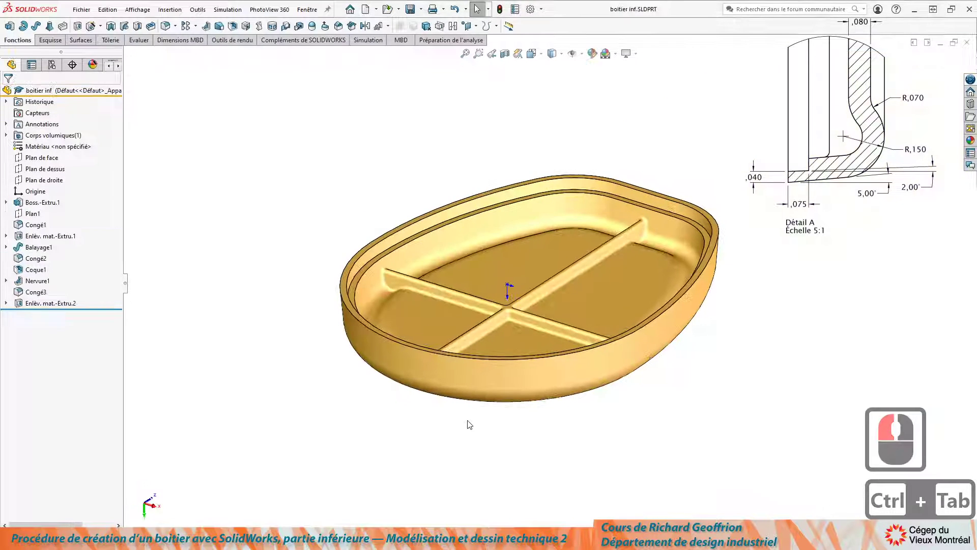
pyautogui.moveTo(429, 316); pyautogui.dragTo(533, 233, button='middle')
pyautogui.scroll(-4, 554, 229)
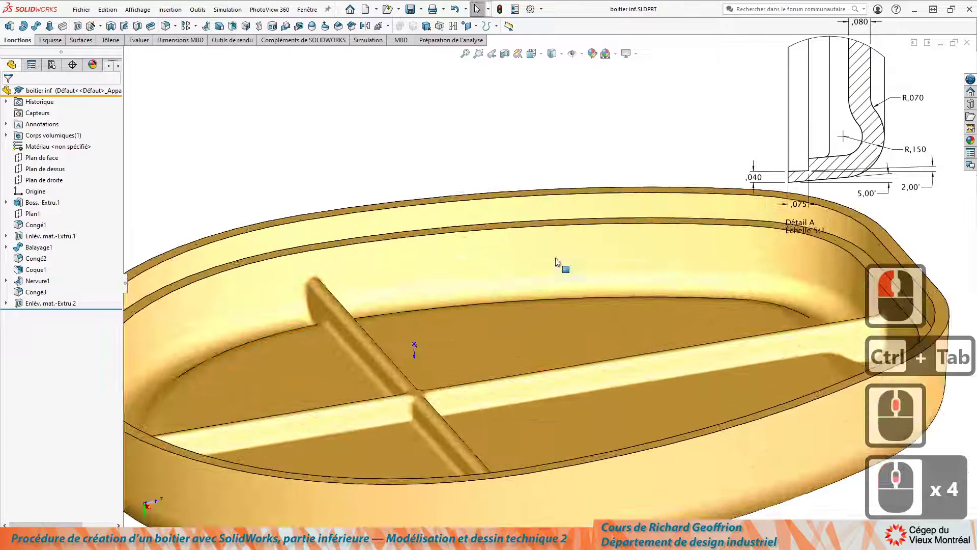
pyautogui.scroll(2, 553, 256)
pyautogui.scroll(-2, 713, 260)
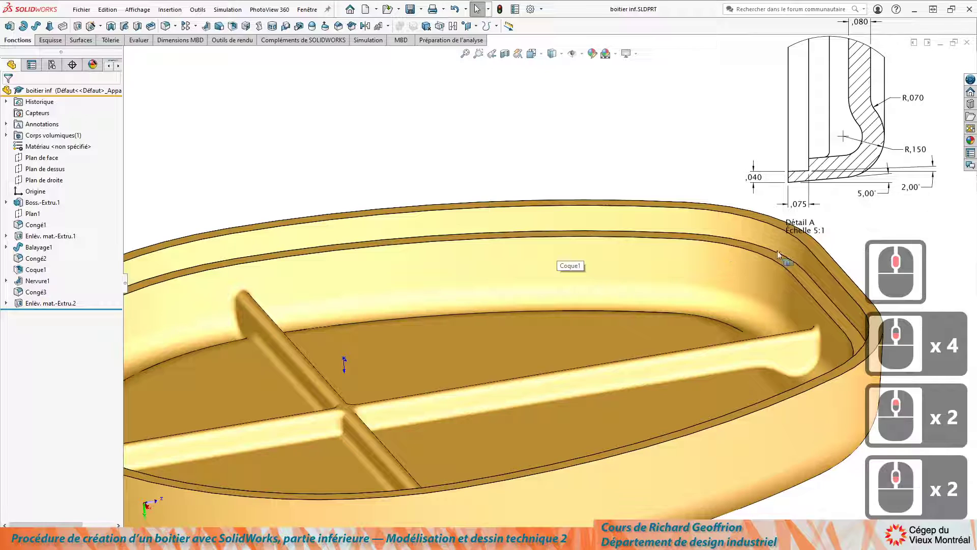
pyautogui.click(816, 274)
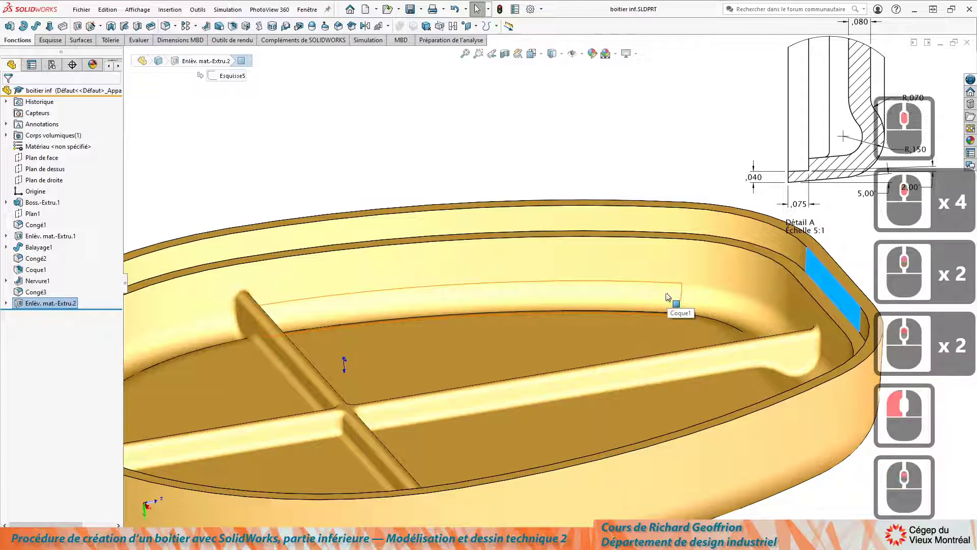
pyautogui.scroll(6, 636, 295)
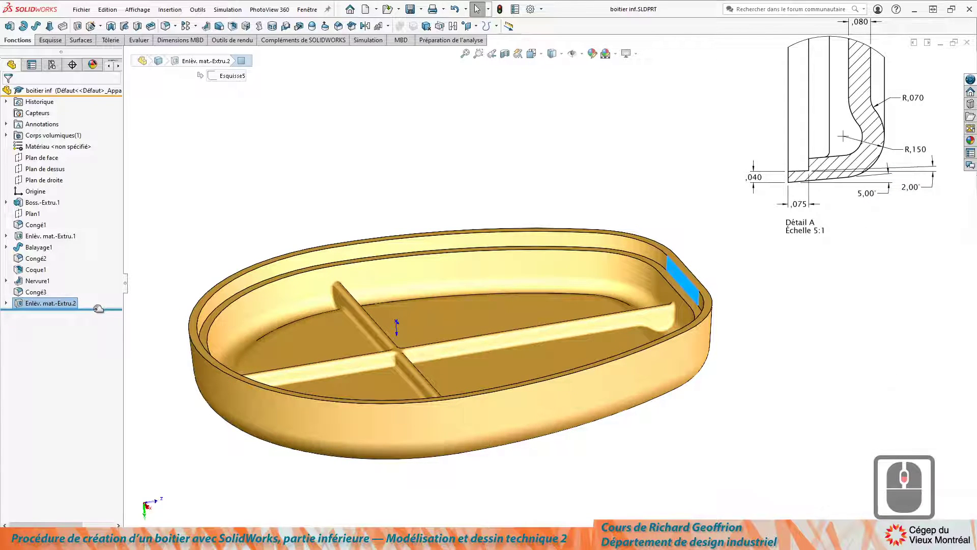
# Change the draft angle of the lower housing's rim groove cut to 2 degrees.
pyautogui.click(26, 304)
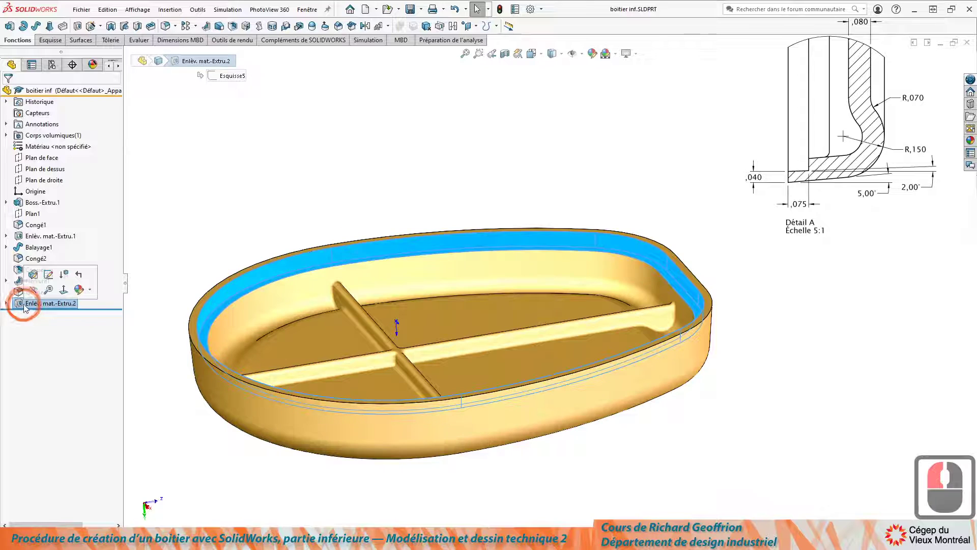
pyautogui.click(34, 276)
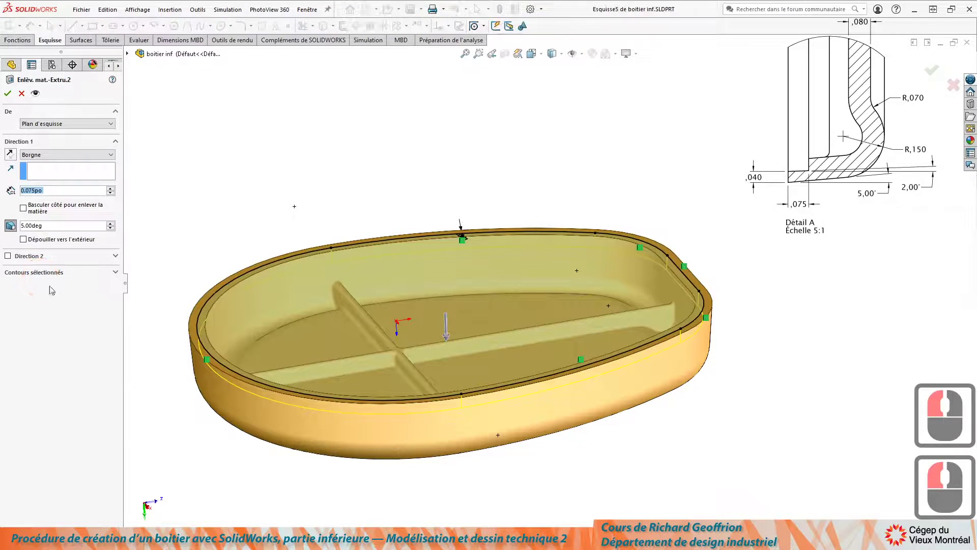
pyautogui.doubleClick(60, 226)
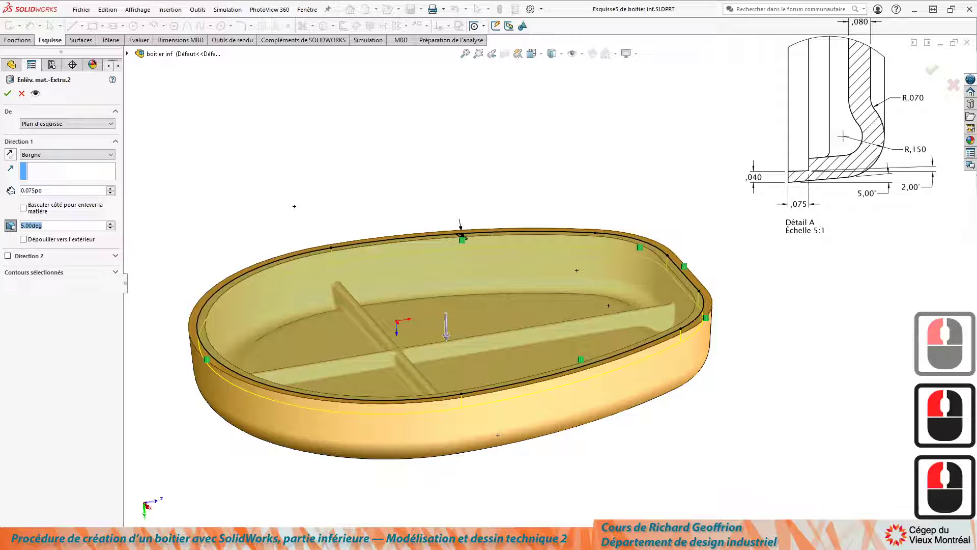
pyautogui.write('2')
pyautogui.press('Return')
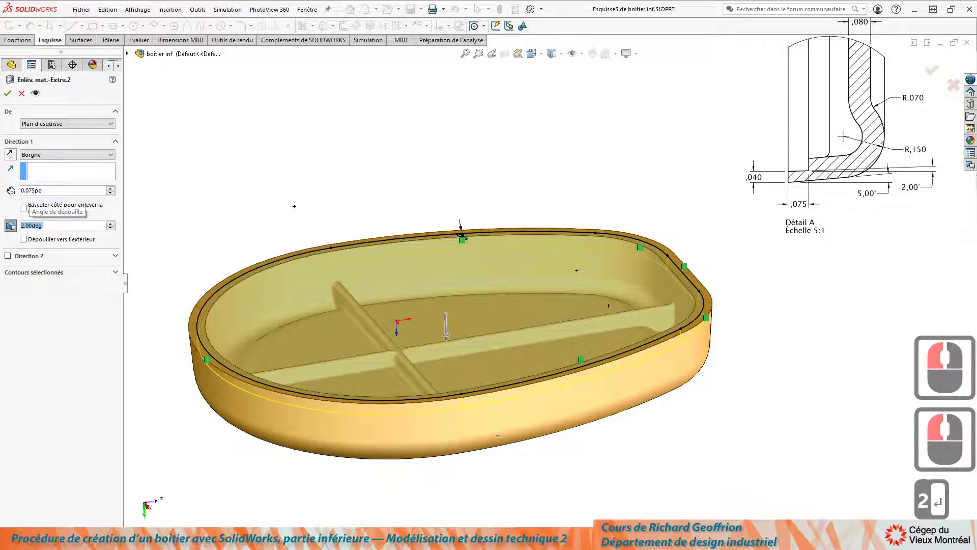
pyautogui.click(9, 92)
pyautogui.click(307, 158)
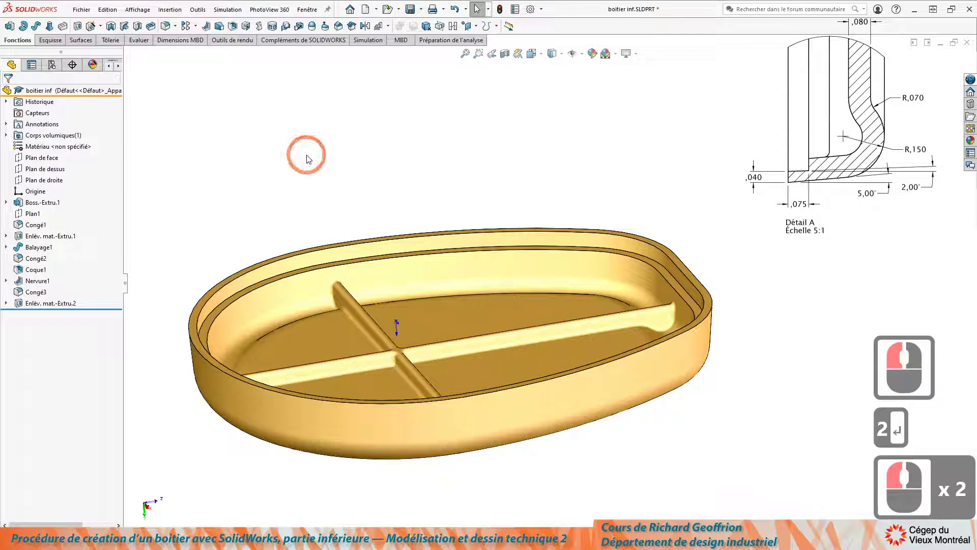
# Save the lower housing part, return to the assembly and rebuild it with the changed model.
pyautogui.hotkey('ctrl', 's')
pyautogui.hotkey('ctrl', 'Tab')
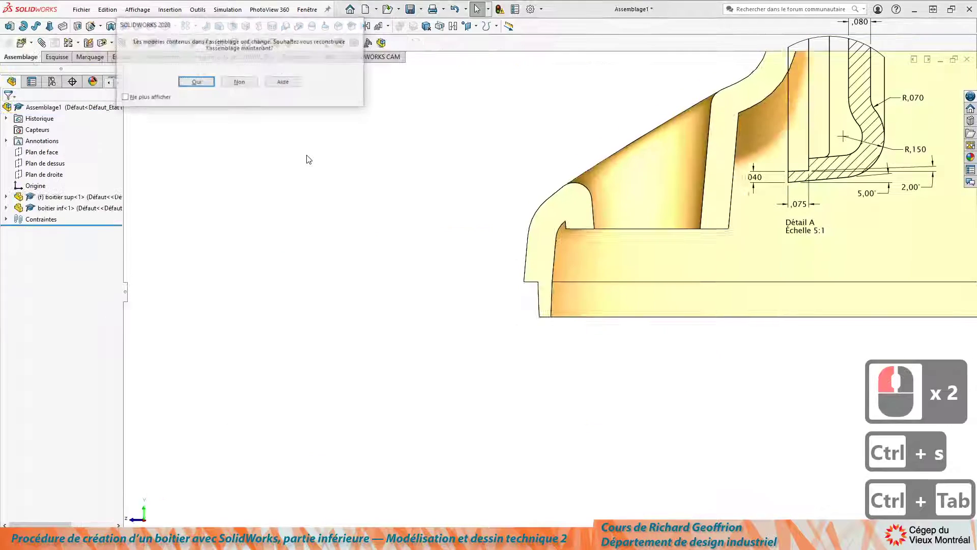
pyautogui.click(196, 82)
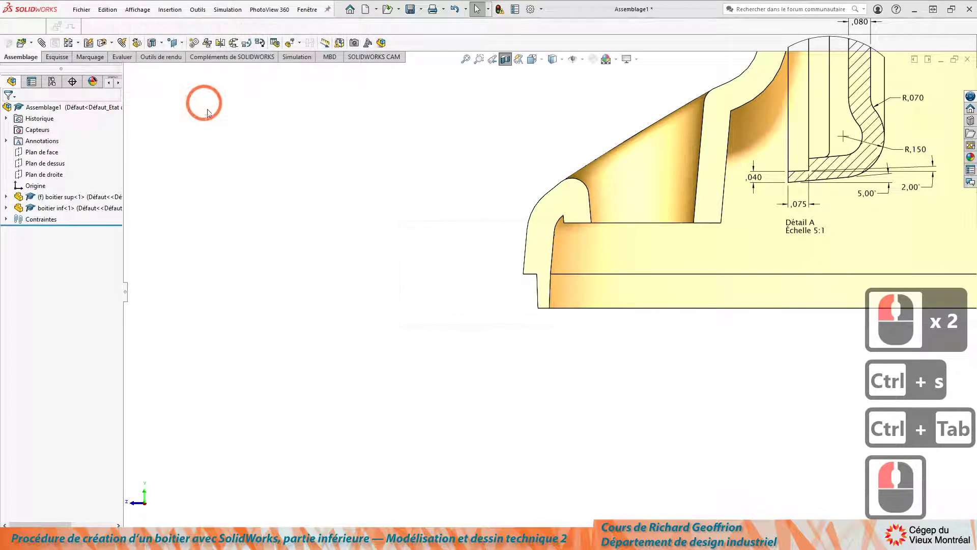
# Examine the rebuilt rim joint in section, comparing the groove wall's slope with the upper housing's lip.
pyautogui.scroll(-8, 518, 312)
pyautogui.scroll(-8, 593, 283)
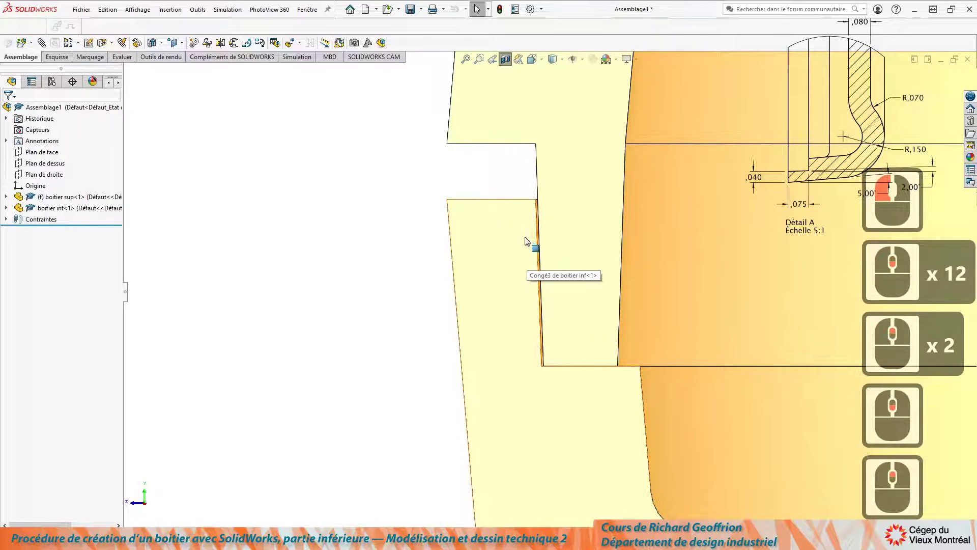
pyautogui.scroll(-2, 540, 229)
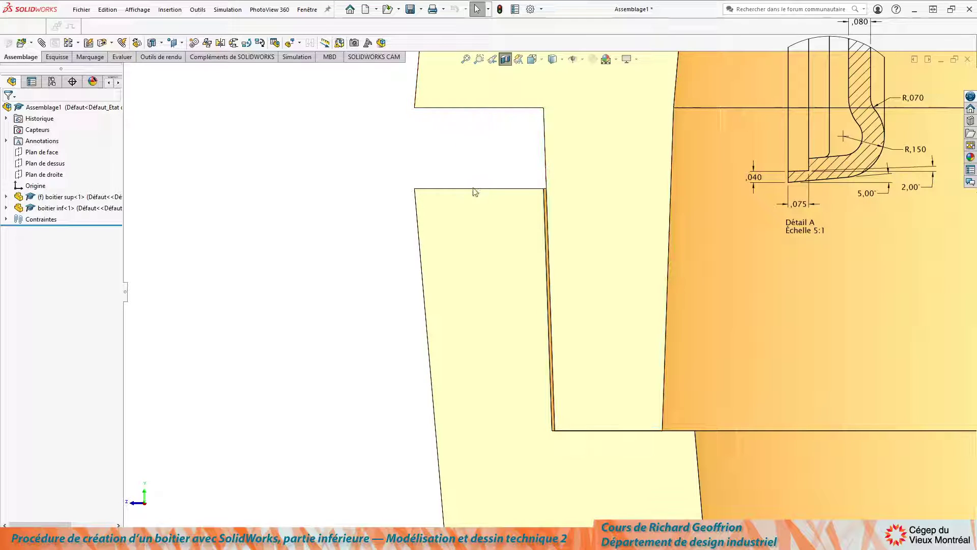
pyautogui.scroll(12, 340, 170)
pyautogui.scroll(-3, 561, 287)
pyautogui.scroll(-3, 543, 307)
pyautogui.scroll(12, 465, 286)
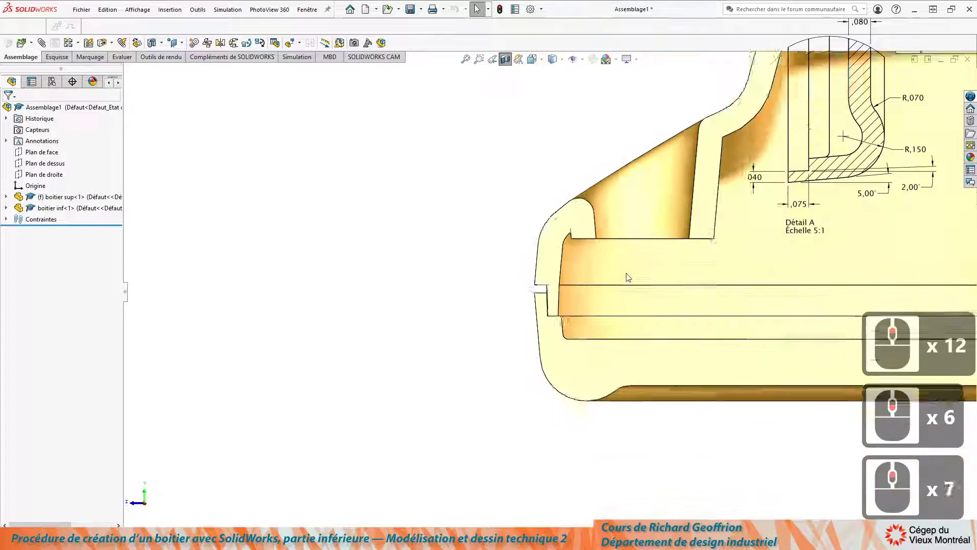
# Turn off the section view and orbit the assembly to show the whole closed housing at an angle.
pyautogui.scroll(1, 743, 222)
pyautogui.scroll(-4, 734, 255)
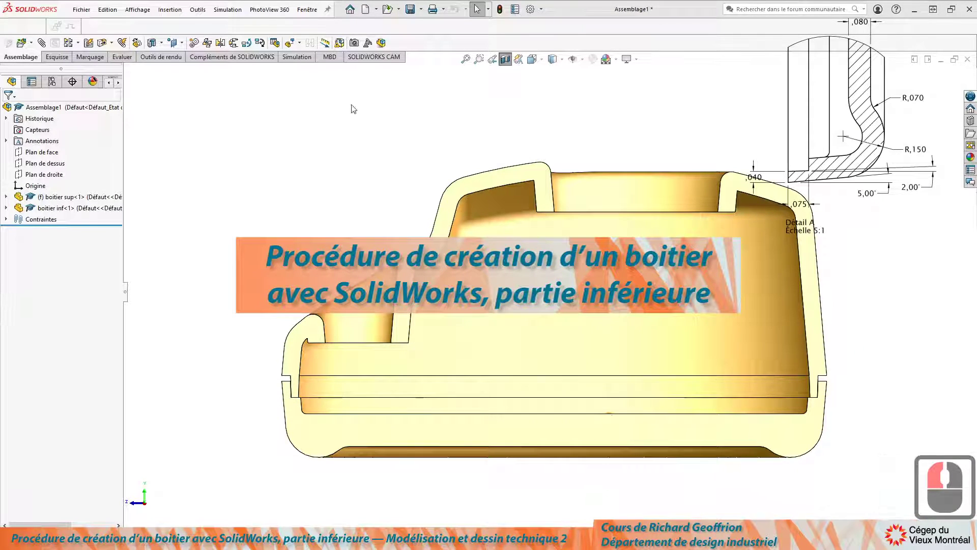
pyautogui.click(505, 60)
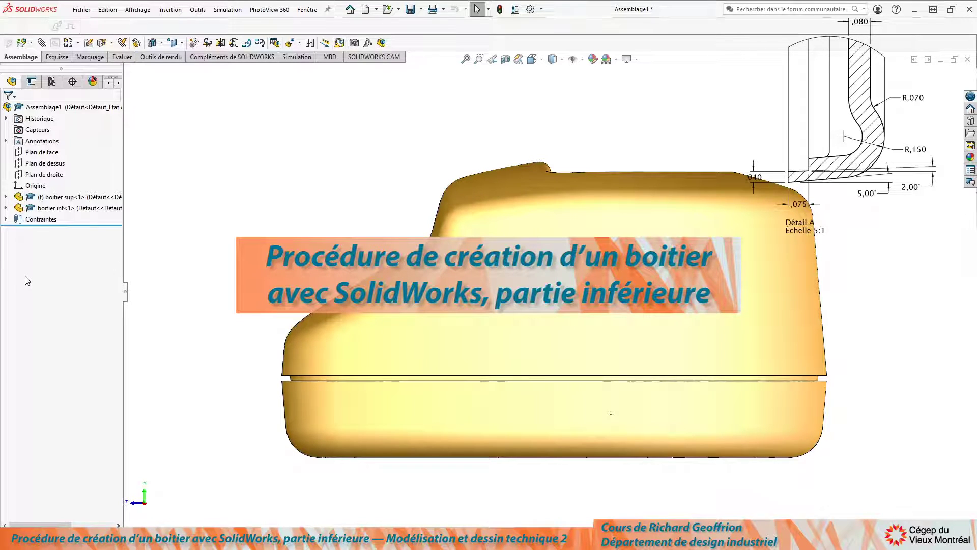
pyautogui.moveTo(611, 414); pyautogui.dragTo(486, 388, button='middle')
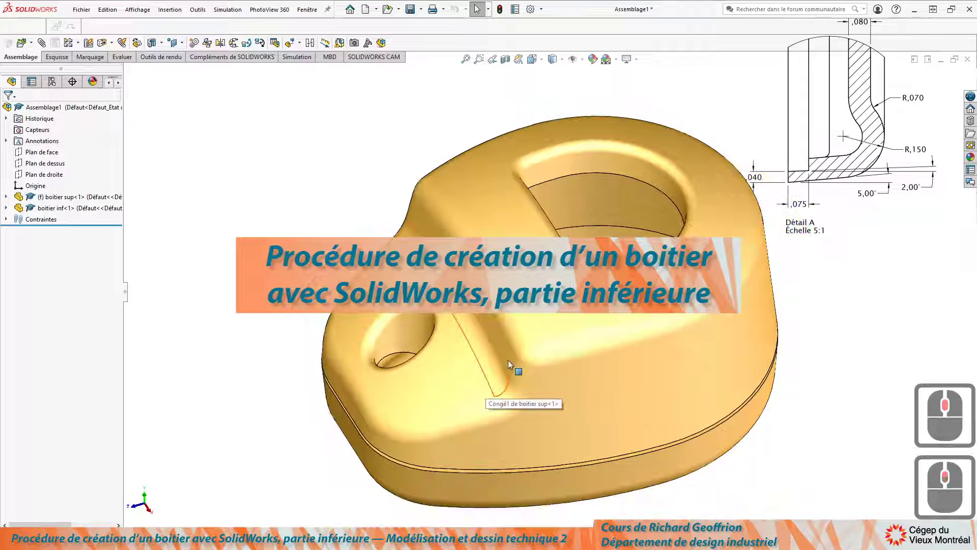